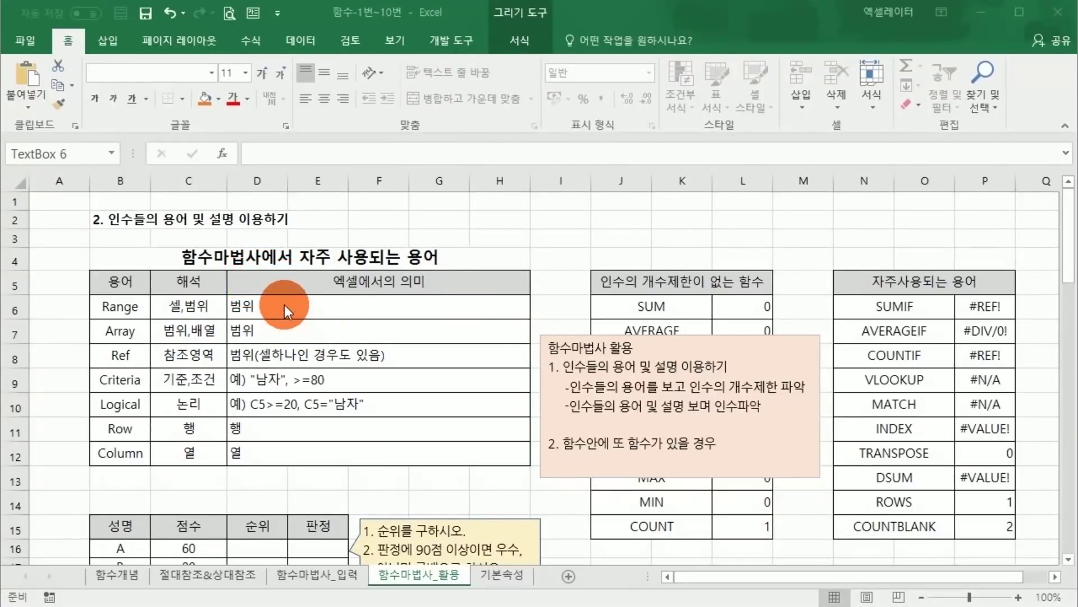
# - Start a RANK formula in D16 under 순위 and open its function arguments
pyautogui.scroll(-3, 284, 305)
pyautogui.click(257, 348)
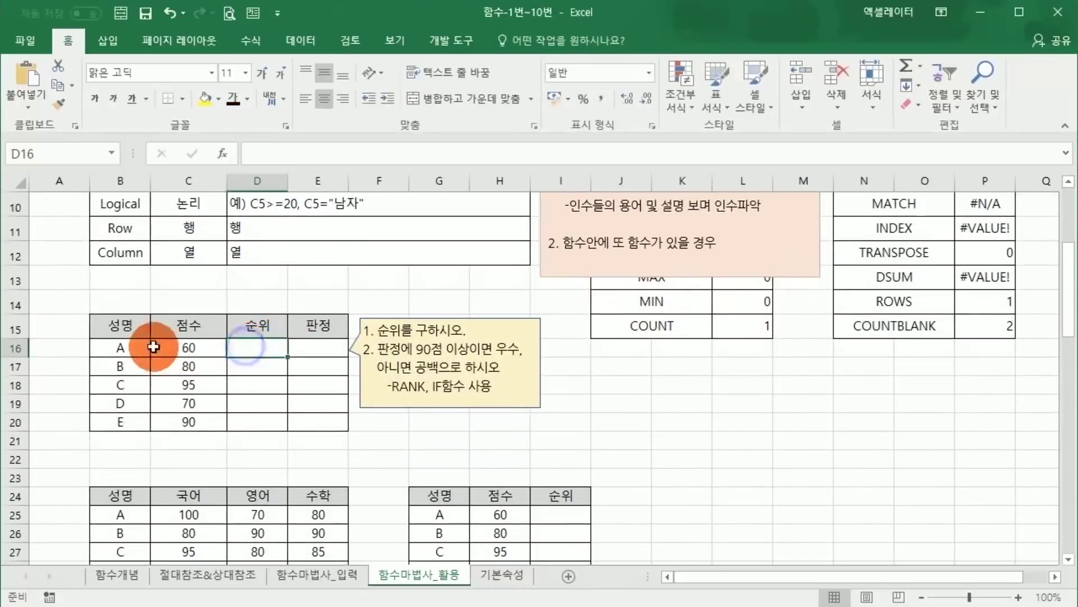
pyautogui.moveTo(124, 329); pyautogui.dragTo(269, 353)
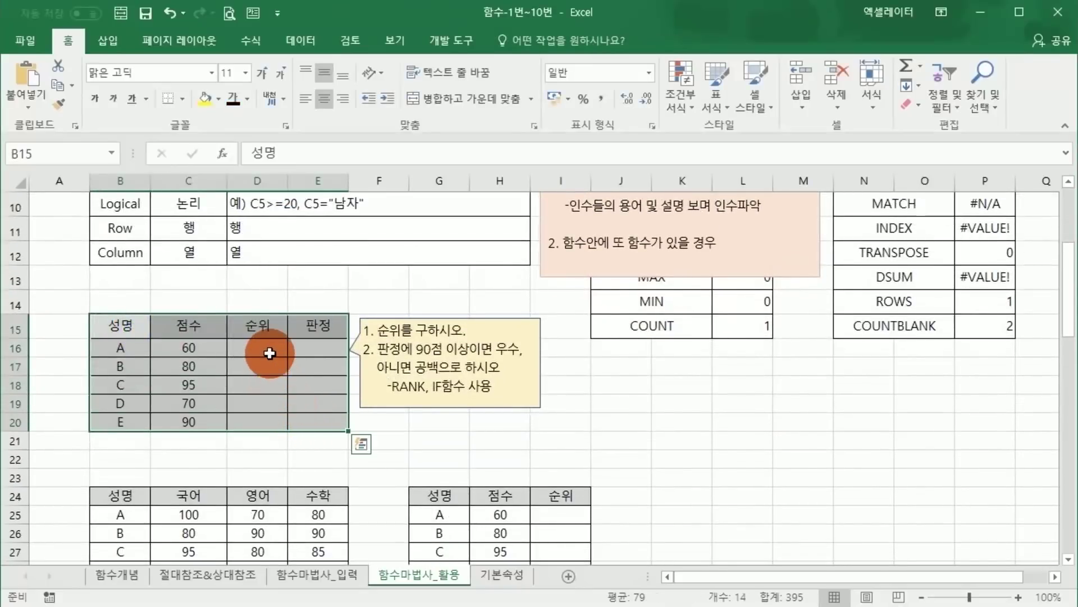
pyautogui.click(270, 353)
pyautogui.write('=')
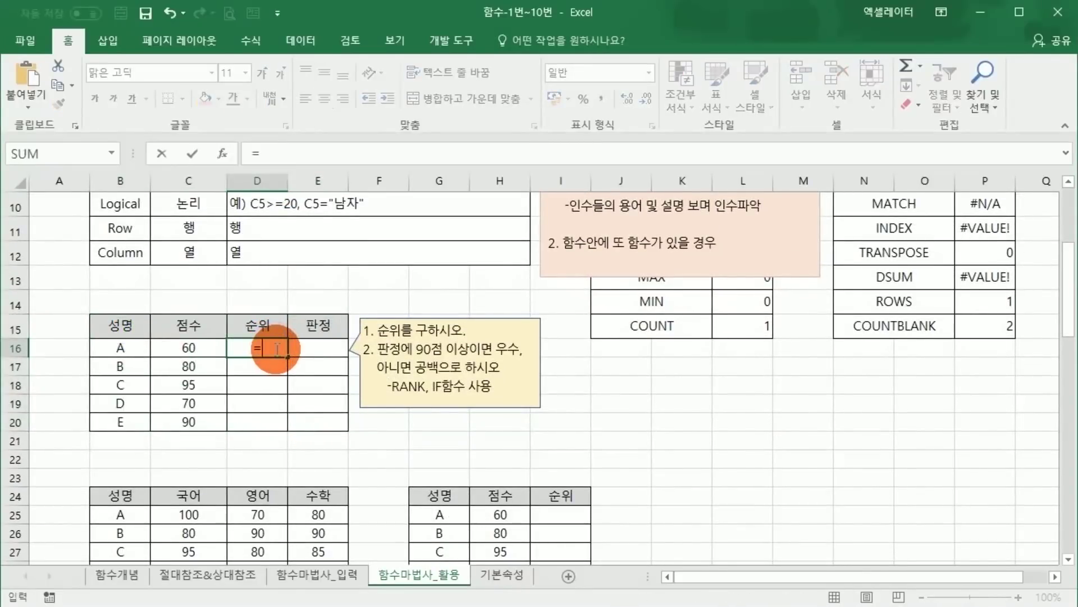
pyautogui.write('ran')
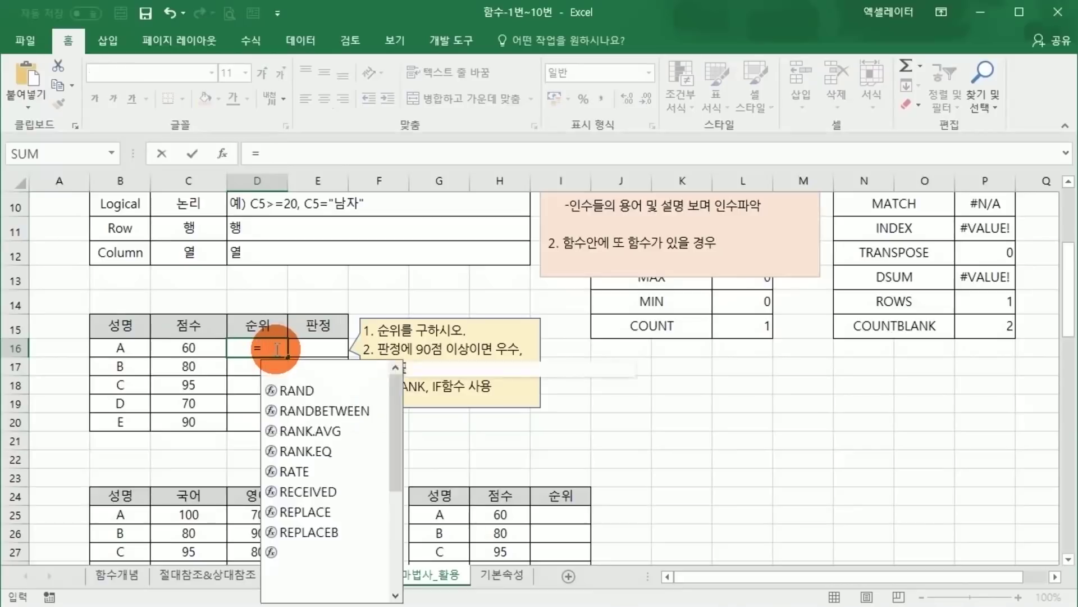
pyautogui.write('k(')
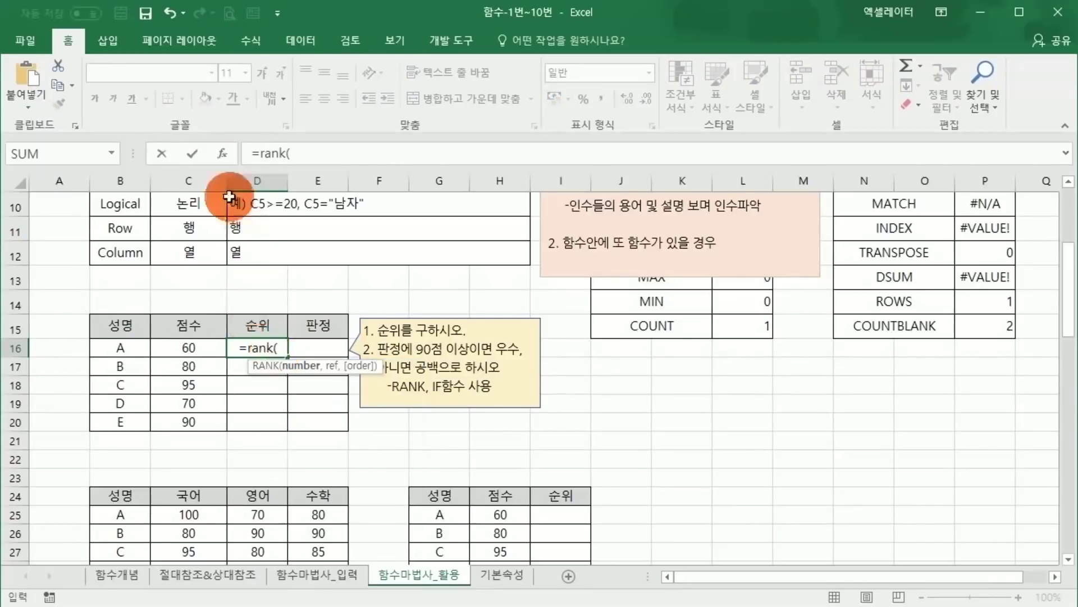
pyautogui.click(222, 153)
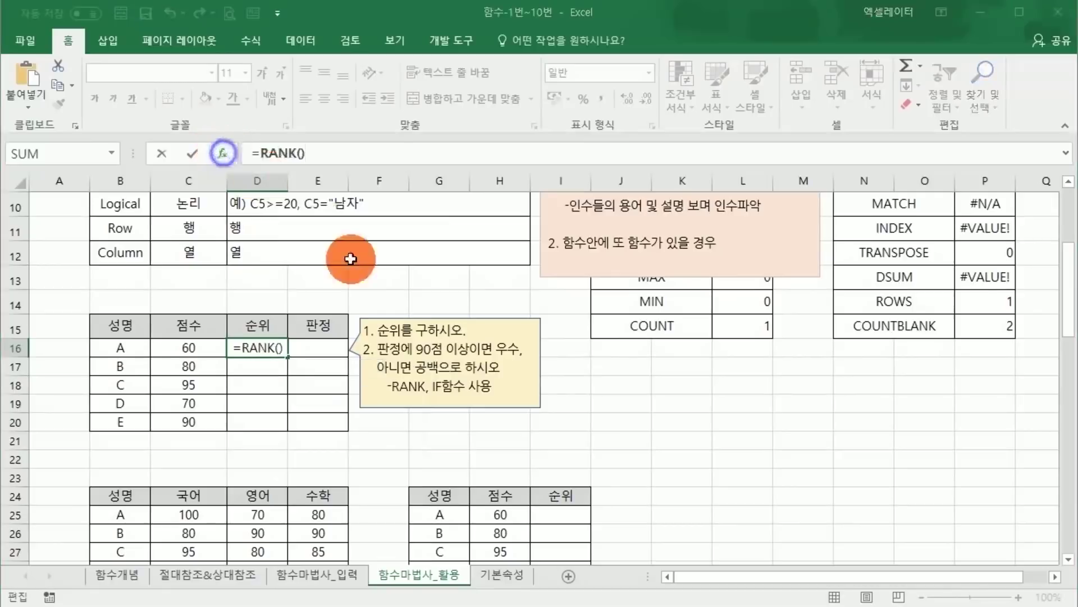
pyautogui.moveTo(590, 247); pyautogui.dragTo(478, 250)
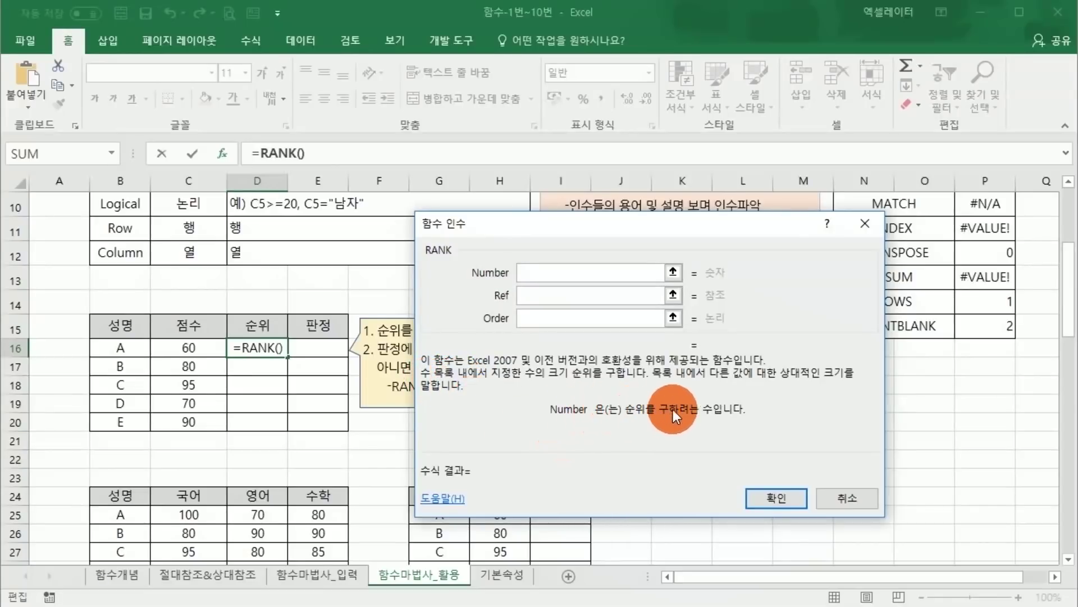
# - Set the RANK function's Number argument to A's score in C16
pyautogui.scroll(1, 717, 413)
pyautogui.scroll(-1, 639, 405)
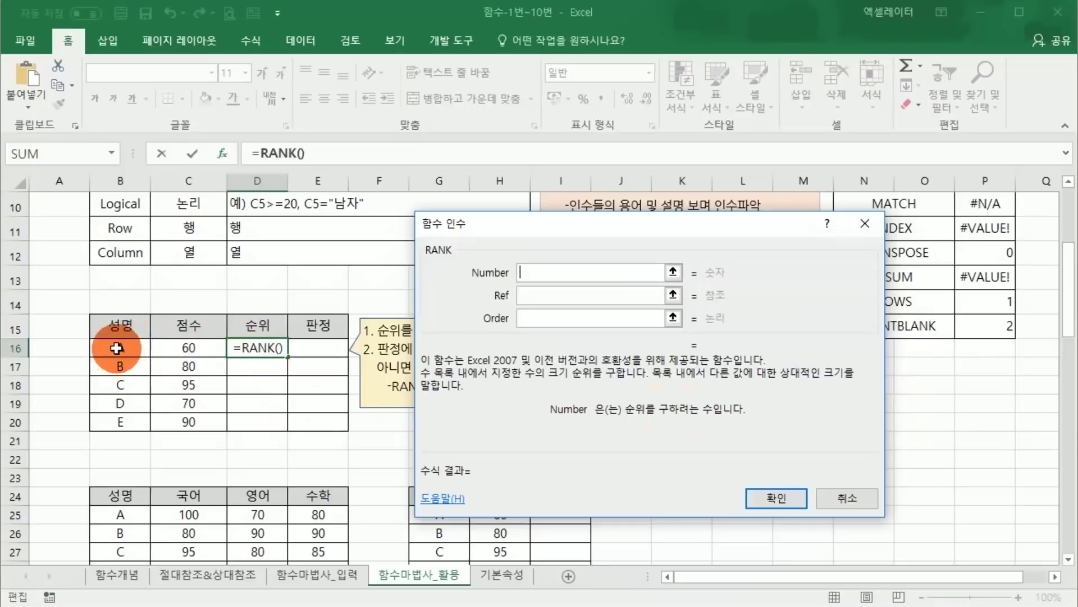
pyautogui.click(189, 349)
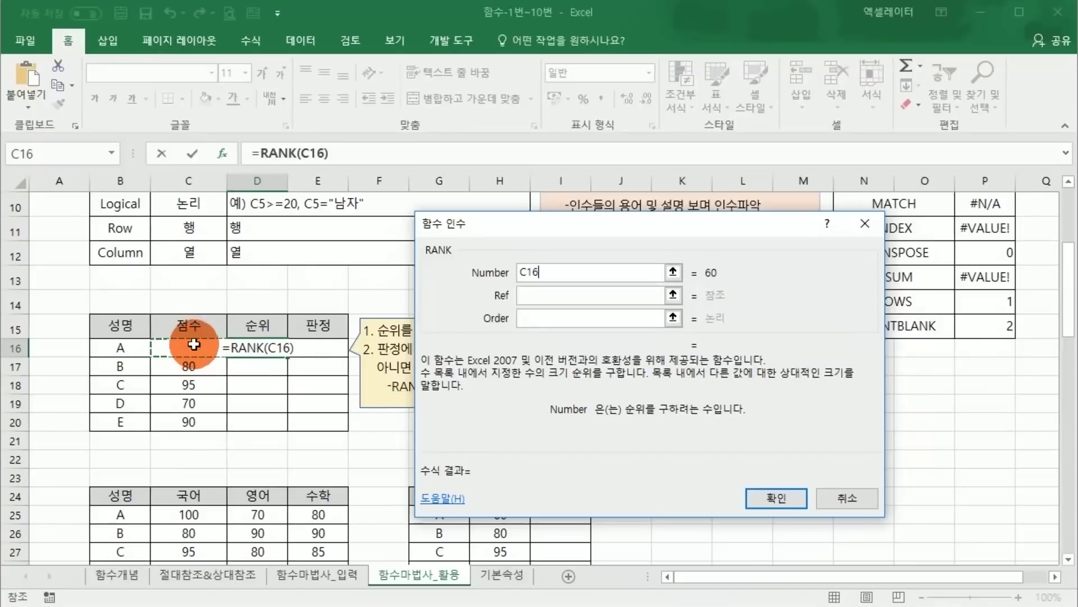
pyautogui.press('Tab')
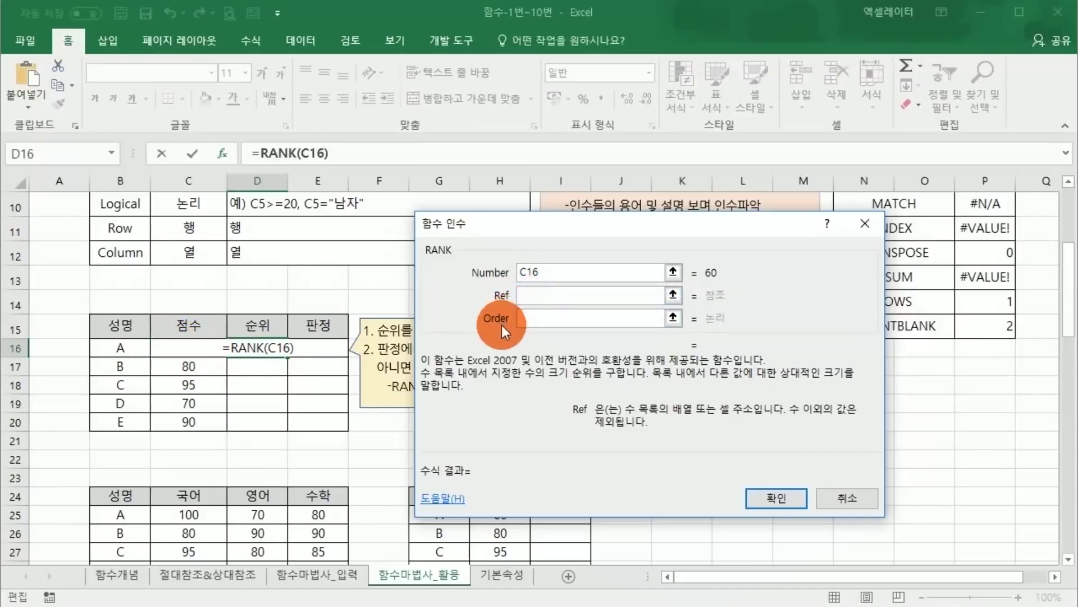
pyautogui.scroll(2, 508, 304)
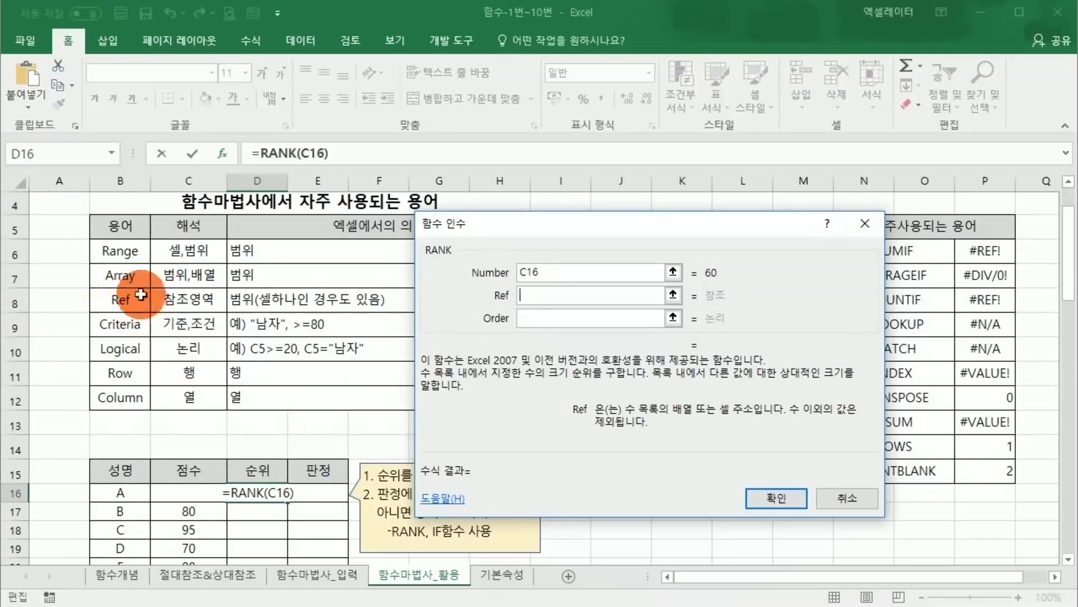
pyautogui.click(522, 294)
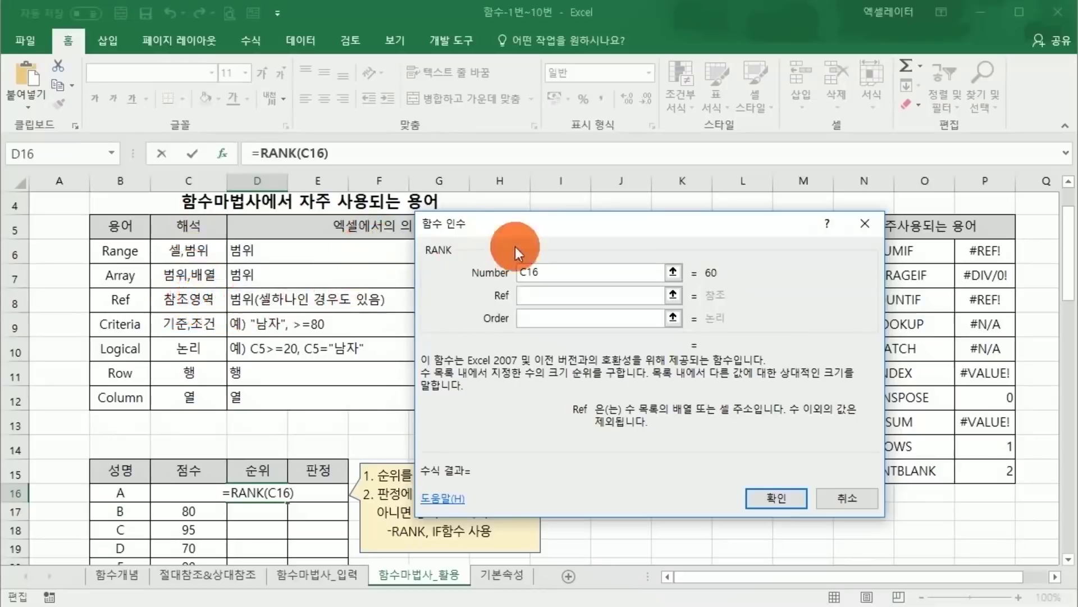
pyautogui.moveTo(518, 230); pyautogui.dragTo(647, 234)
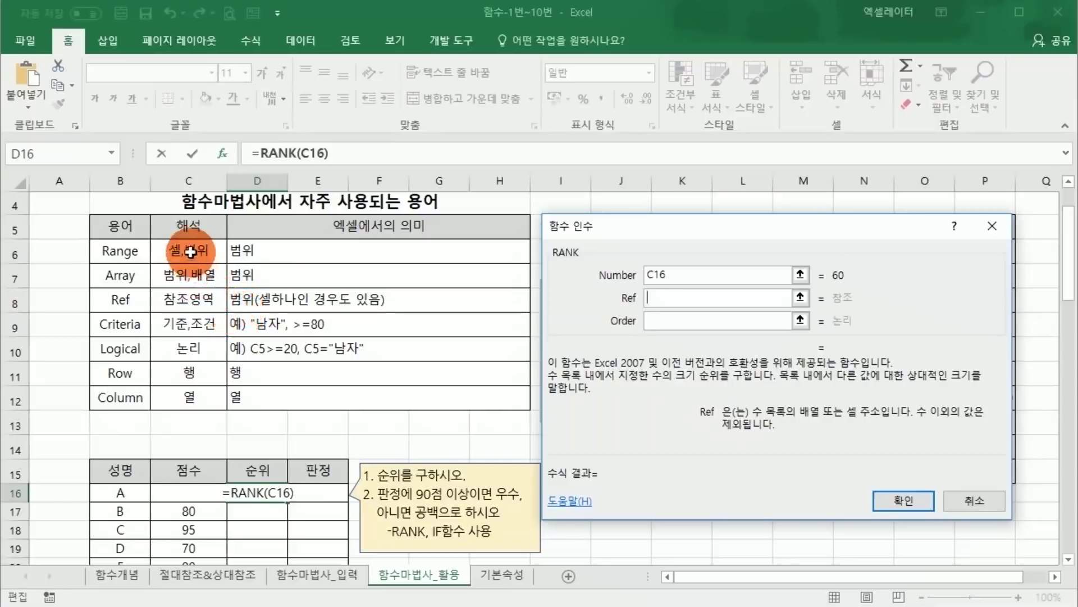
pyautogui.moveTo(189, 252); pyautogui.dragTo(189, 303)
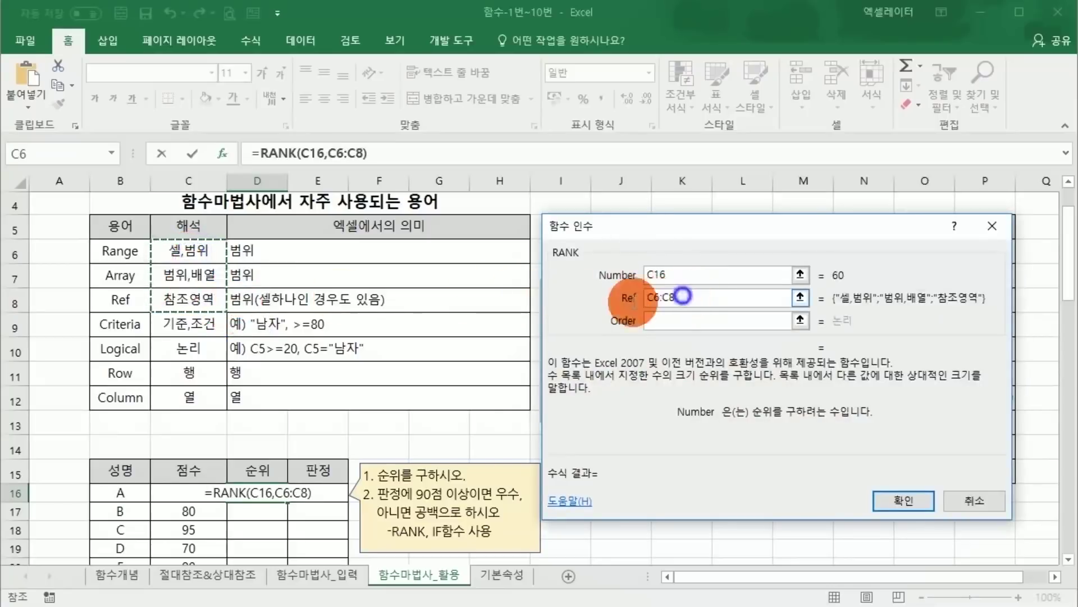
pyautogui.press('BackSpace')
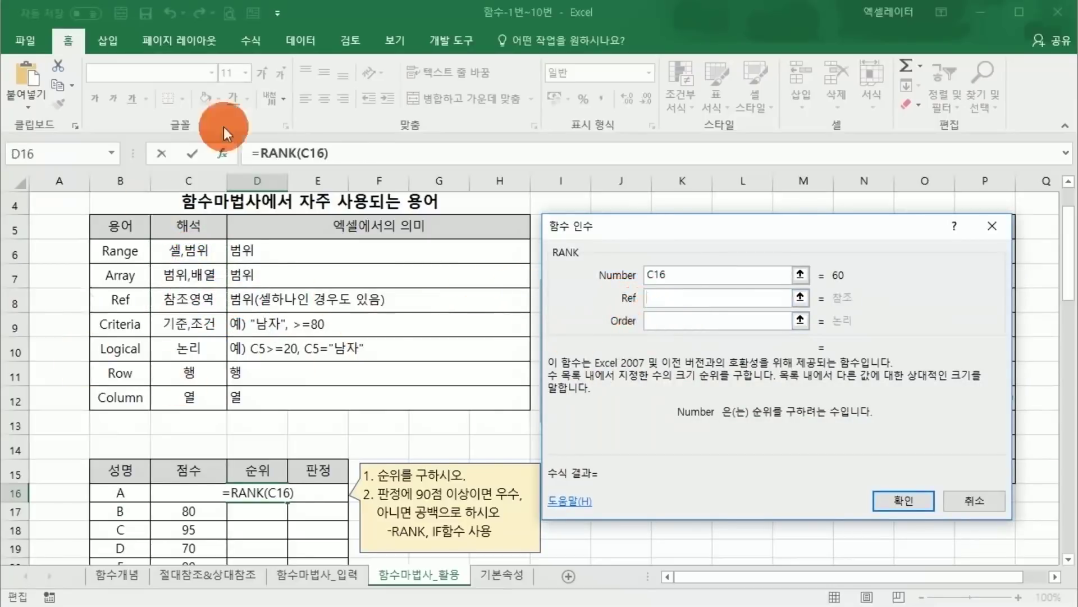
# - Set RANK's Ref to the absolute range $C$16:$C$20 with Order left empty, and fill the finished formula down to D20
pyautogui.scroll(-1, 337, 516)
pyautogui.scroll(-1, 337, 516)
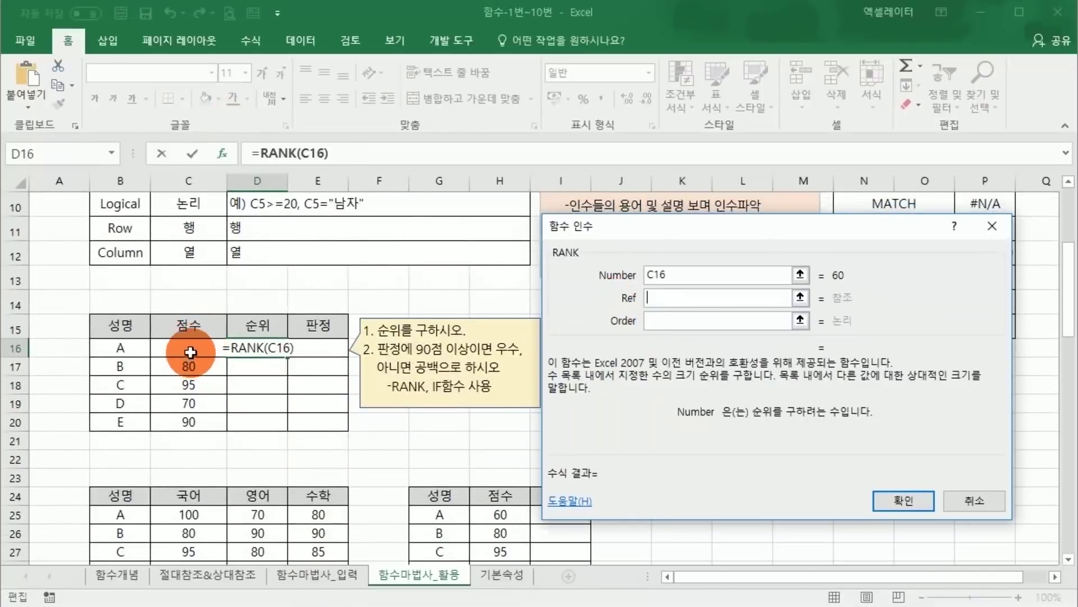
pyautogui.moveTo(188, 346); pyautogui.dragTo(192, 418)
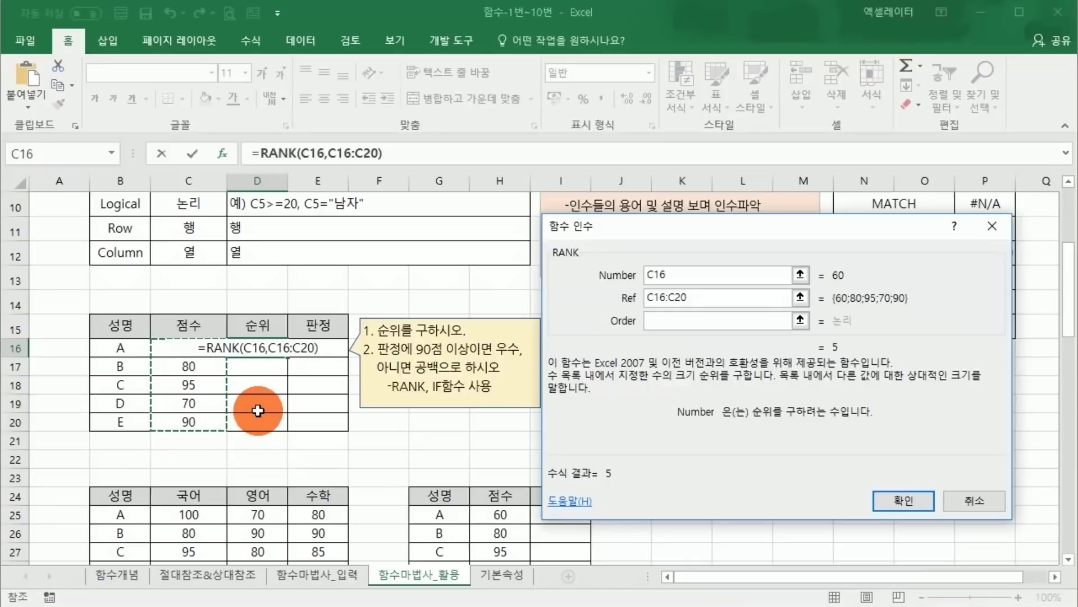
pyautogui.press('F4')
pyautogui.scroll(2, 291, 421)
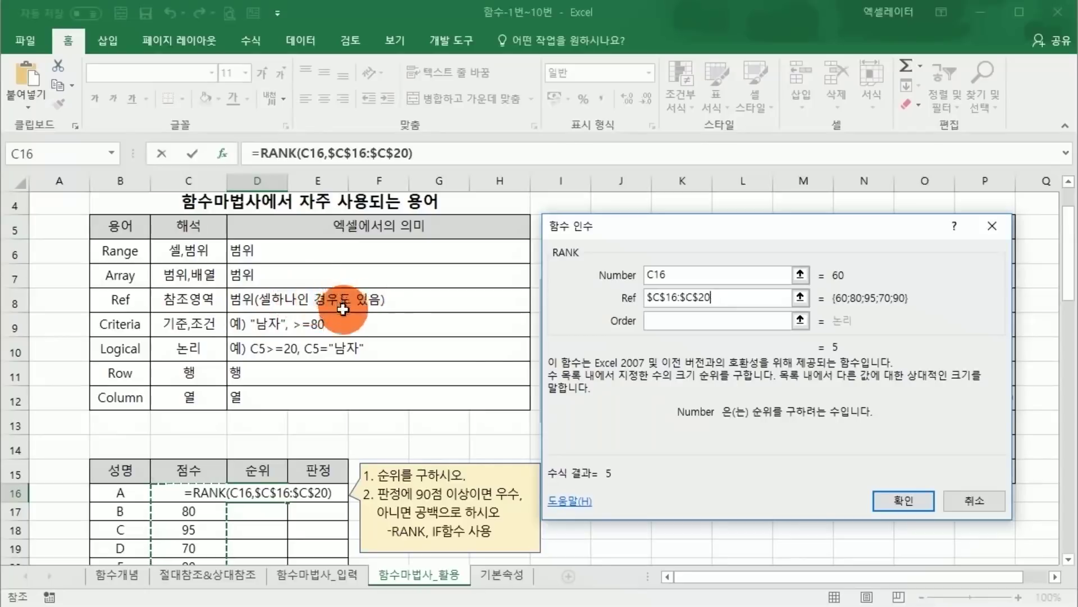
pyautogui.click(667, 319)
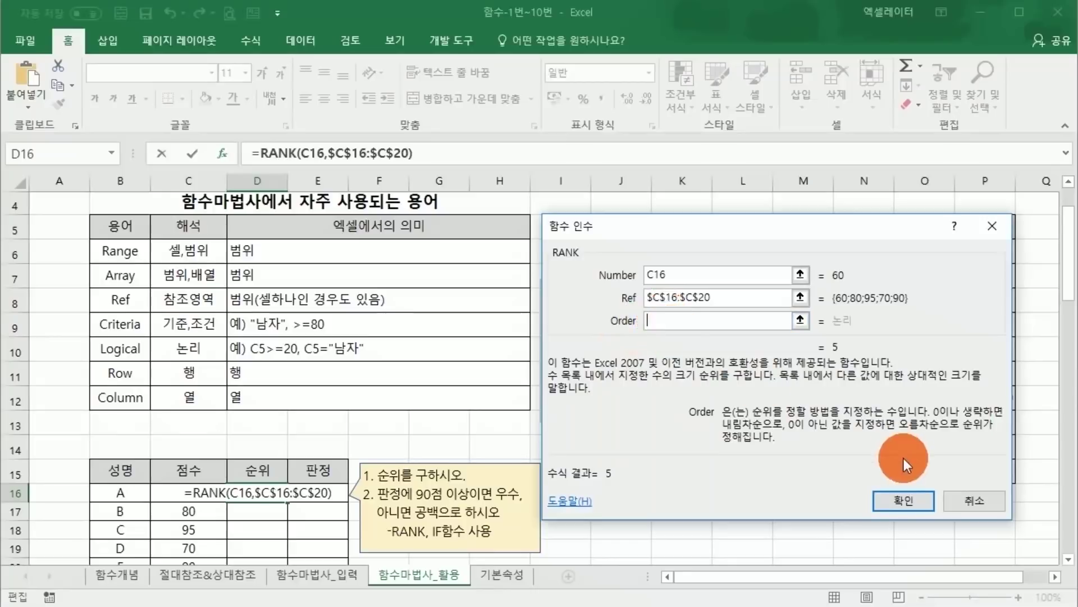
pyautogui.click(904, 499)
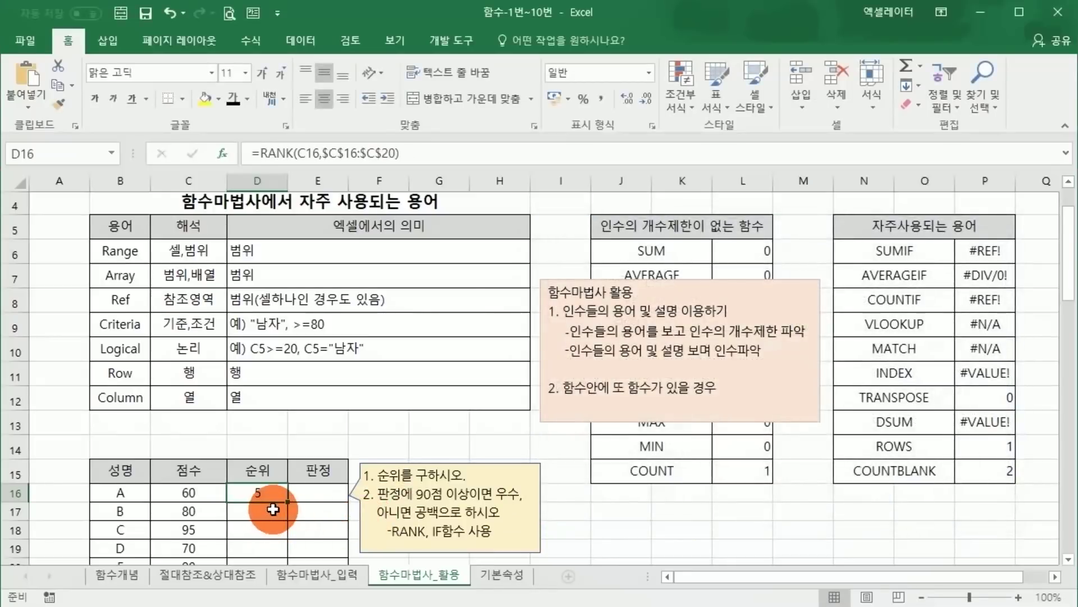
pyautogui.moveTo(287, 502)
pyautogui.mouseDown()
pyautogui.moveTo(286, 567)
pyautogui.moveTo(279, 482)
pyautogui.moveTo(272, 507)
pyautogui.mouseUp()
pyautogui.click(312, 487)
pyautogui.click(314, 448)
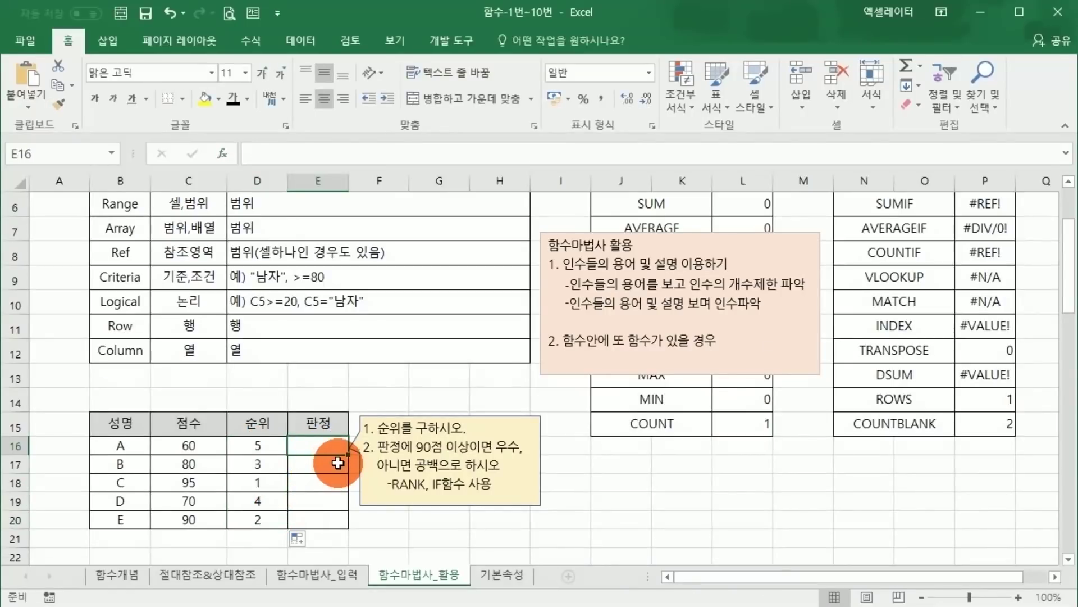
pyautogui.write('=if(')
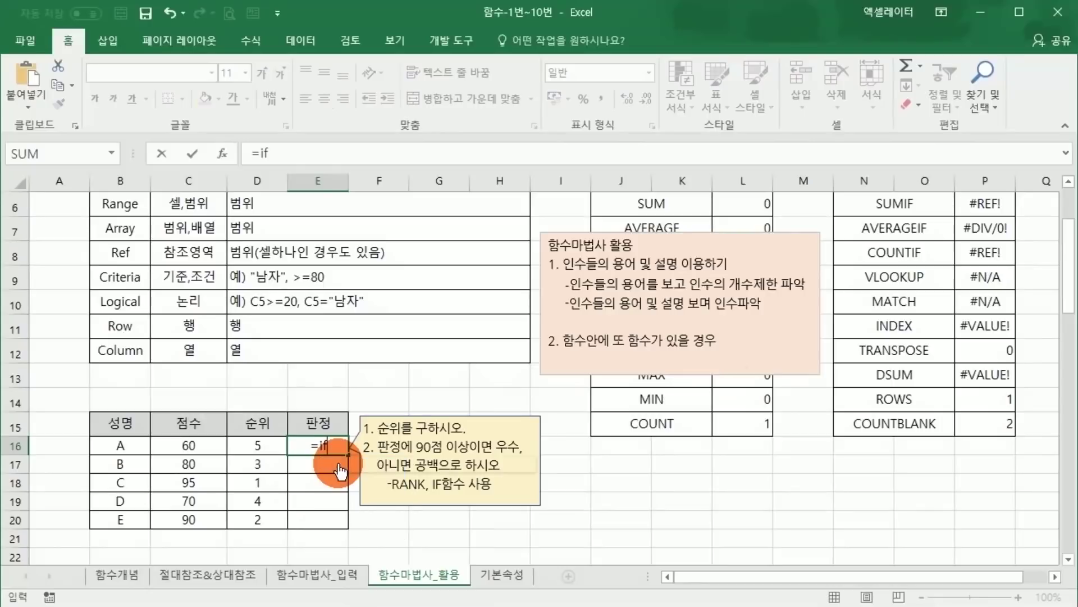
pyautogui.click(223, 151)
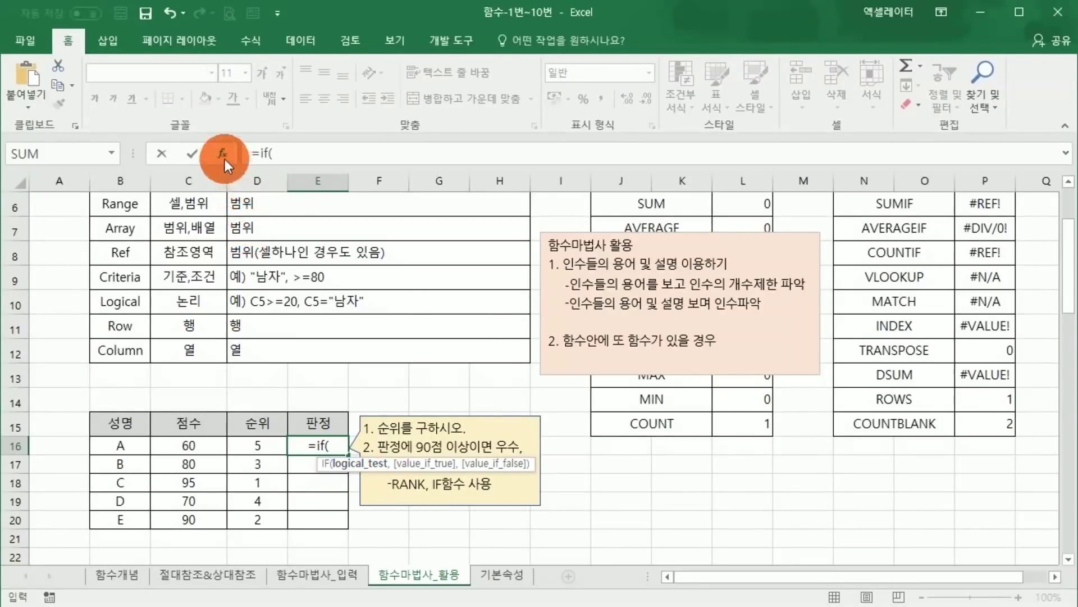
pyautogui.moveTo(558, 223); pyautogui.dragTo(543, 214)
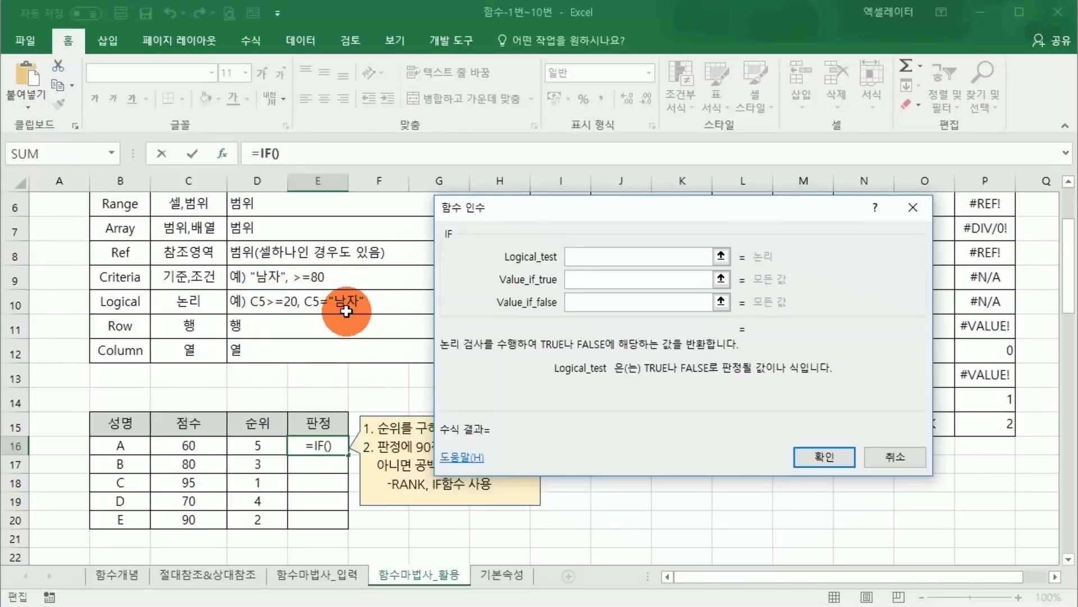
pyautogui.click(895, 456)
# - Move the 순위 and 판정 columns in D15:E20 one column over to E15:F20
pyautogui.click(271, 497)
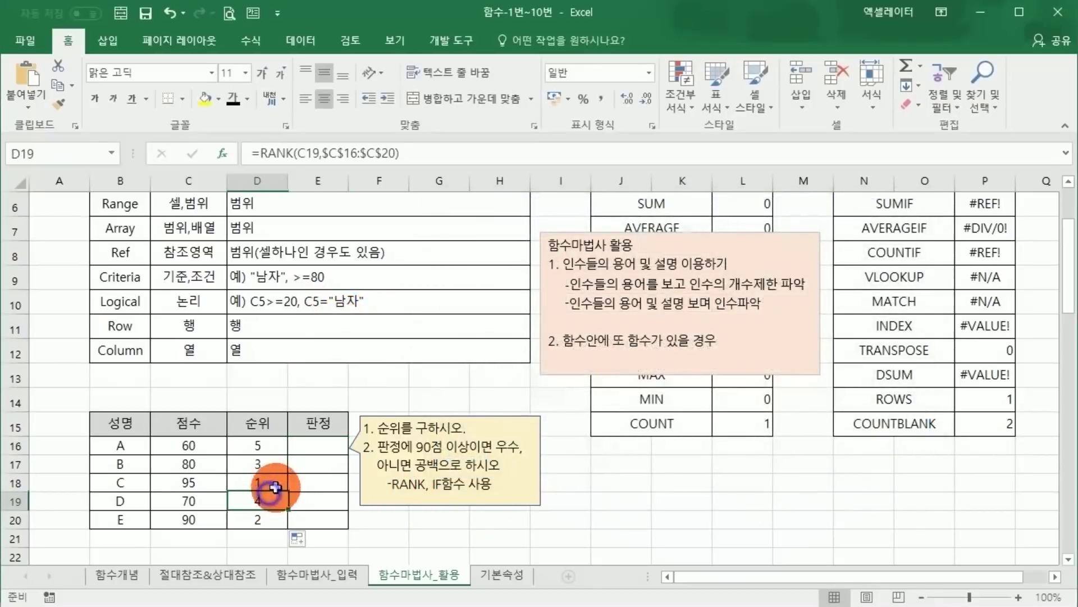
pyautogui.moveTo(257, 422); pyautogui.dragTo(316, 517)
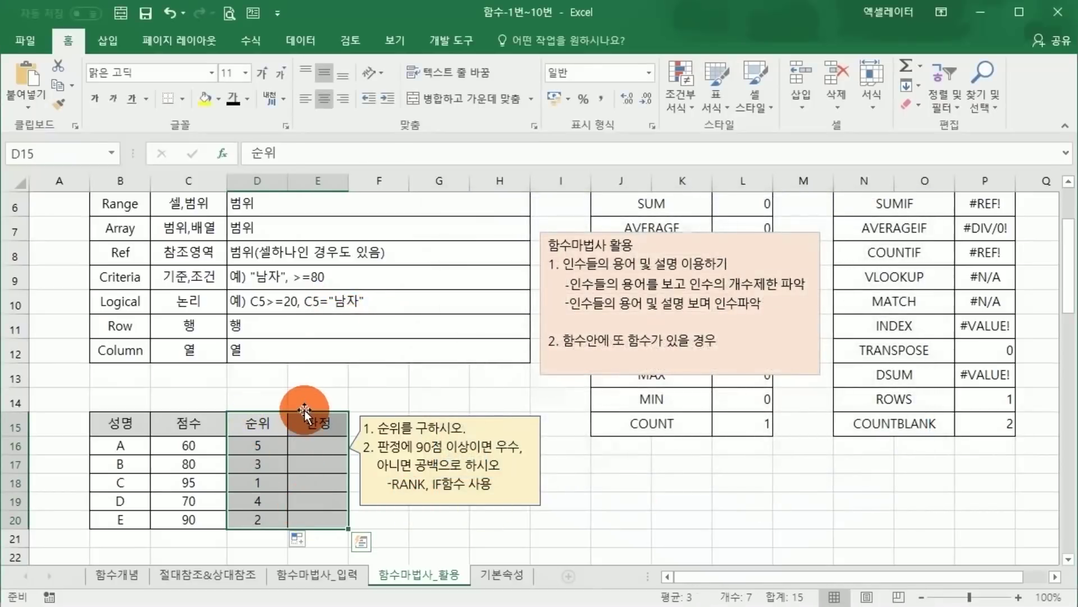
pyautogui.moveTo(304, 411); pyautogui.dragTo(359, 390)
# - Fill D15:D20 with the header 성별 and the values 남, 여, 여, 남, 여
pyautogui.click(274, 428)
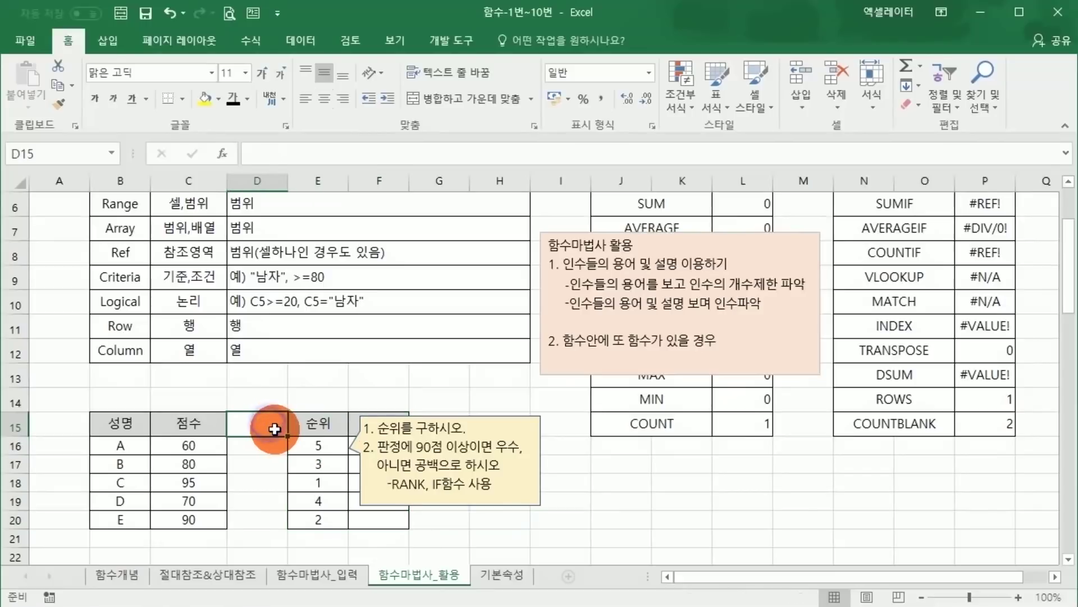
pyautogui.write('tj')
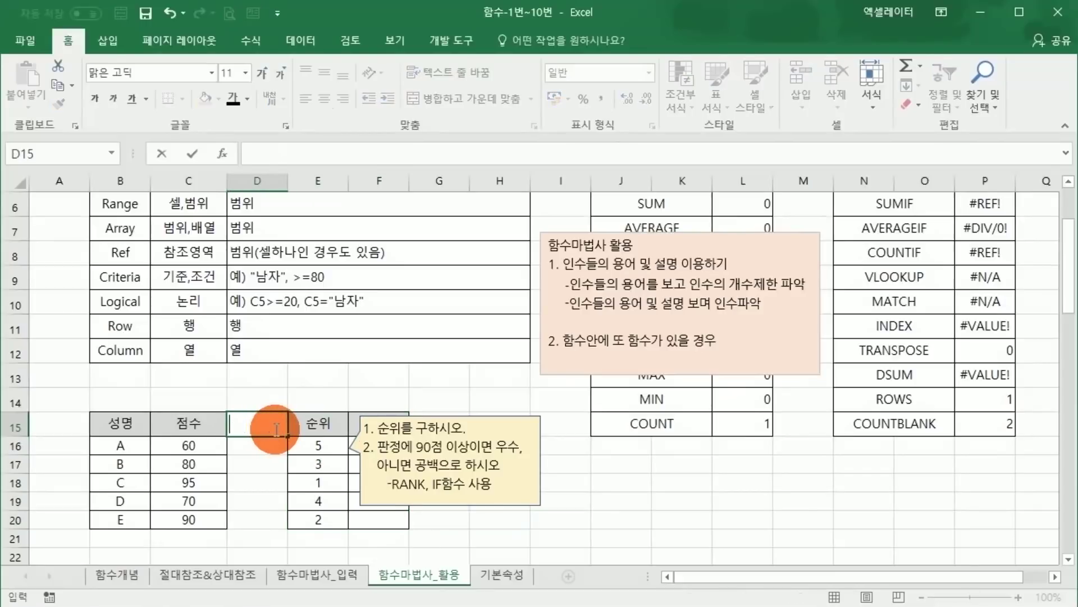
pyautogui.write('dquf')
pyautogui.press('Return')
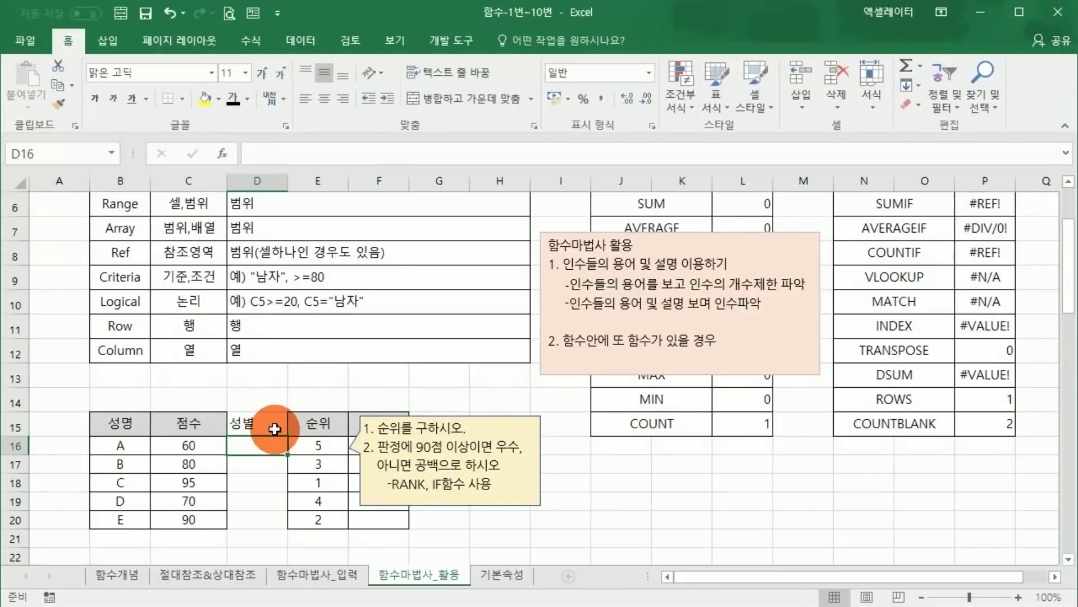
pyautogui.write('ska')
pyautogui.press('Return')
pyautogui.write('du')
pyautogui.press('Return')
pyautogui.write('du')
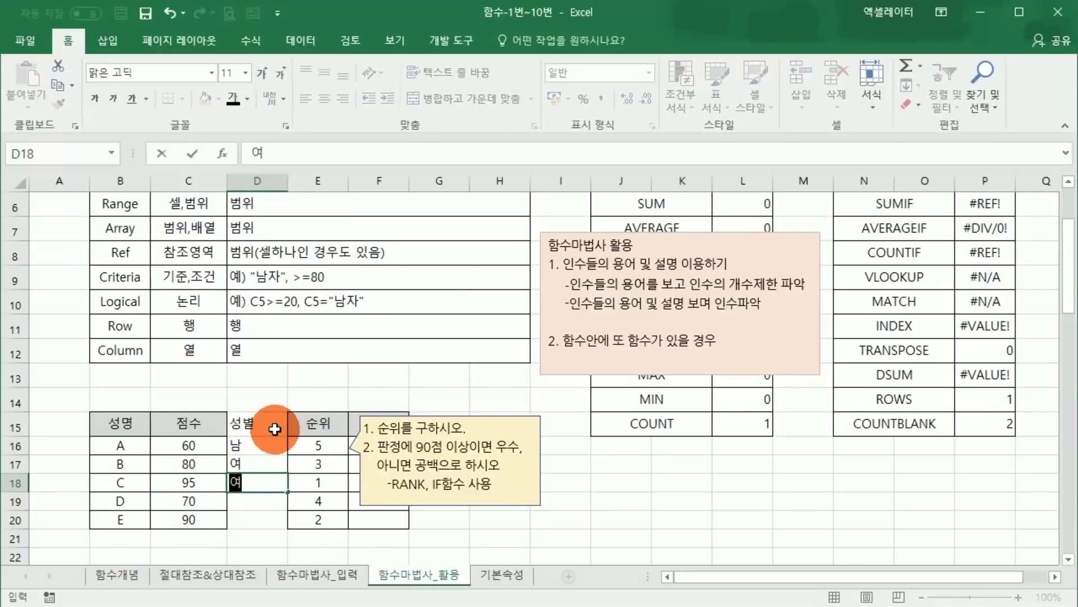
pyautogui.press('Return')
pyautogui.write('ska')
pyautogui.press('Return')
pyautogui.write('du')
pyautogui.press('Return')
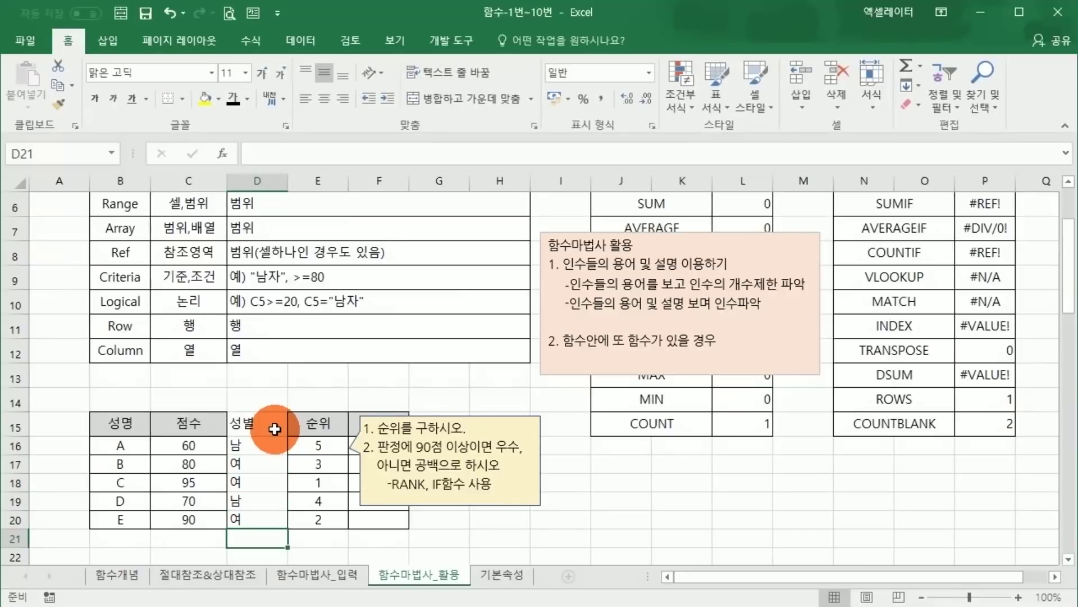
# - Move the yellow instruction callout to the right so that it no longer covers the 판정 column
pyautogui.click(275, 429)
pyautogui.click(314, 464)
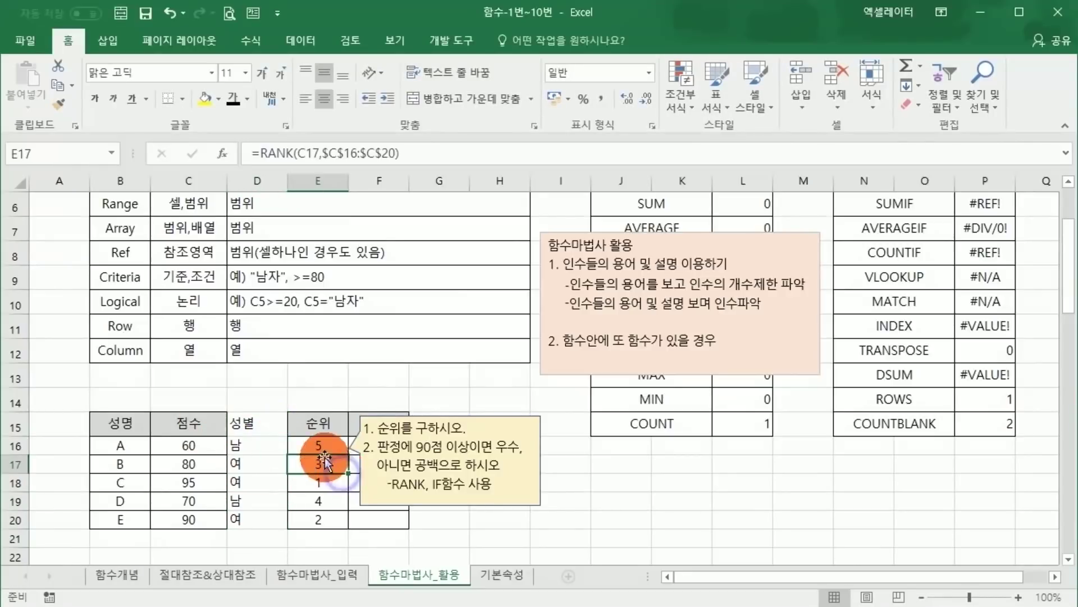
pyautogui.moveTo(398, 419); pyautogui.dragTo(466, 419)
# - Start an IF function in F16 under 판정 and open its function arguments
pyautogui.click(392, 449)
pyautogui.write('=')
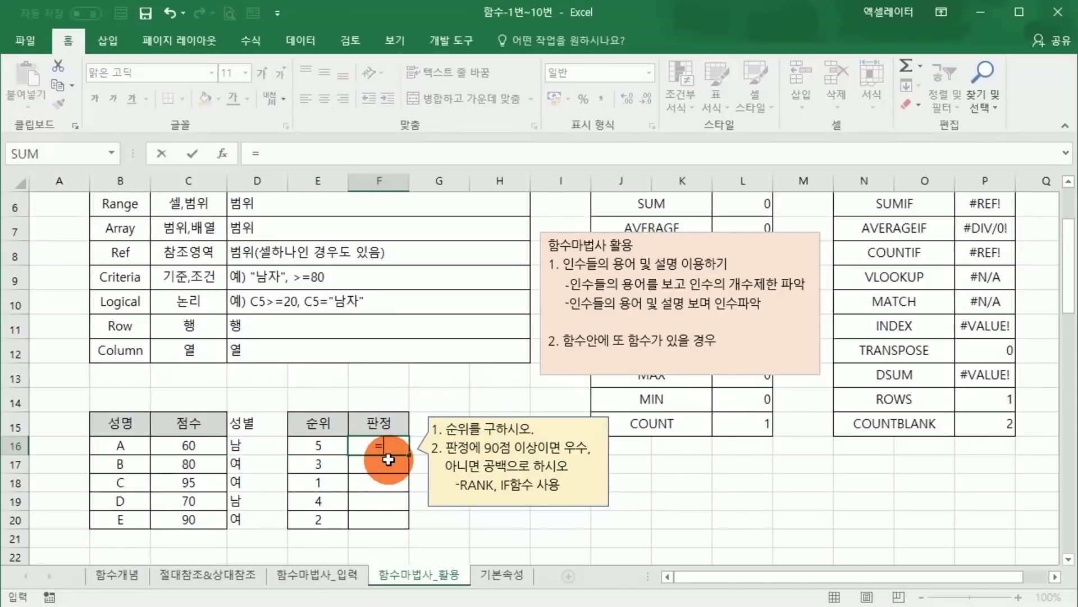
pyautogui.write('if(')
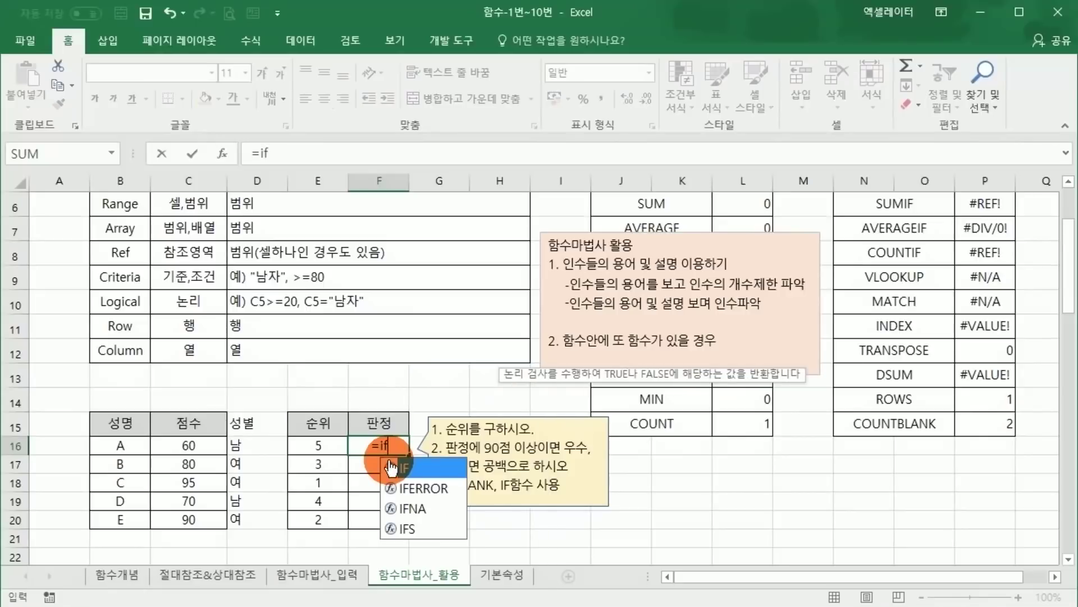
pyautogui.click(224, 154)
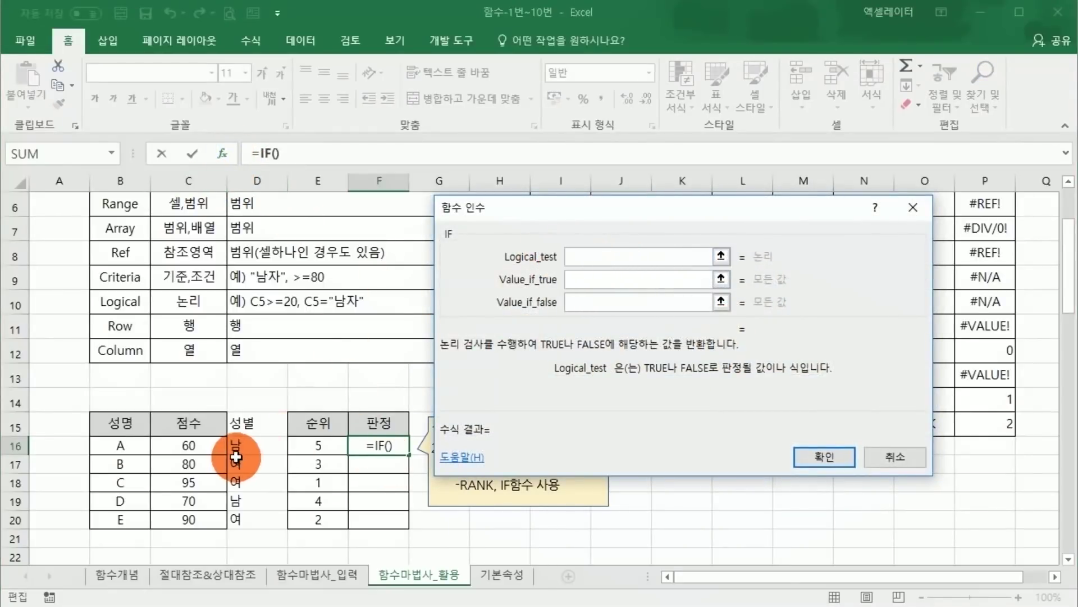
# - Enter D16="남" as IF's Logical_test and move the arguments dialog down so the terms table is uncovered
pyautogui.click(247, 444)
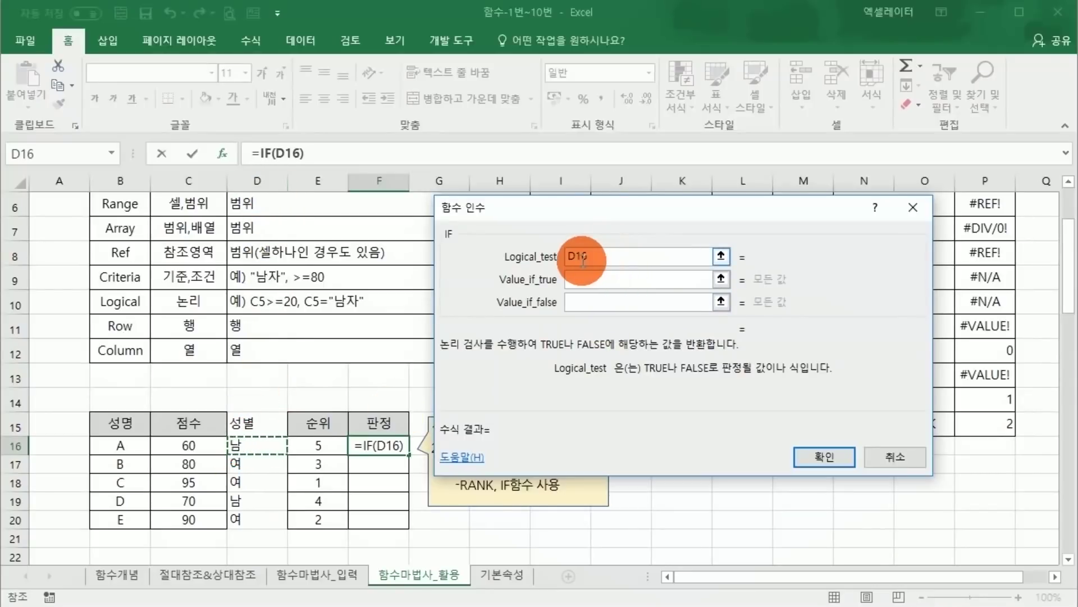
pyautogui.write('="남')
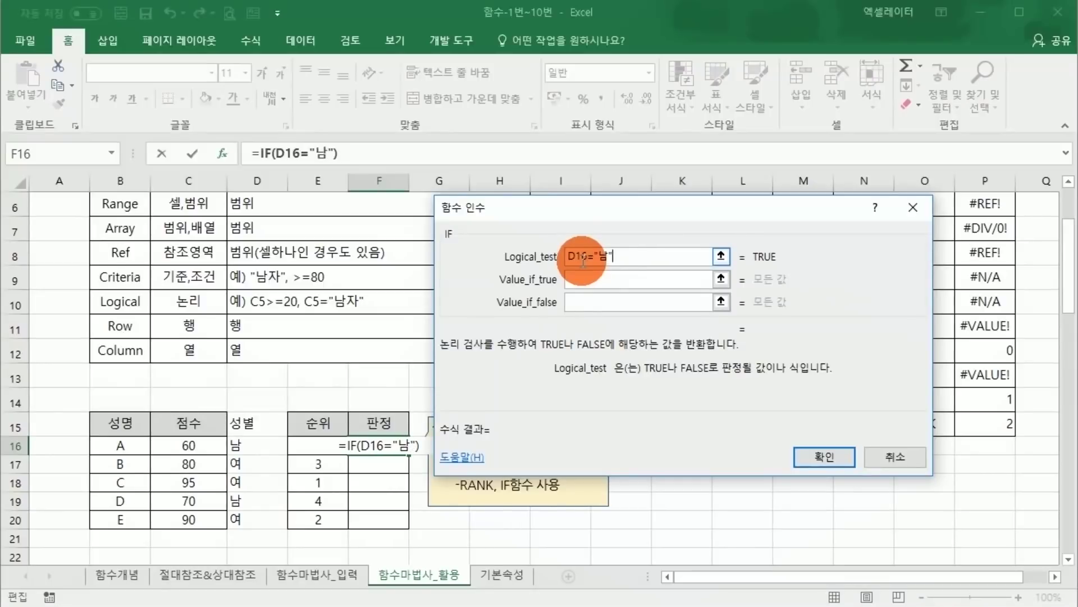
pyautogui.moveTo(629, 207); pyautogui.dragTo(687, 328)
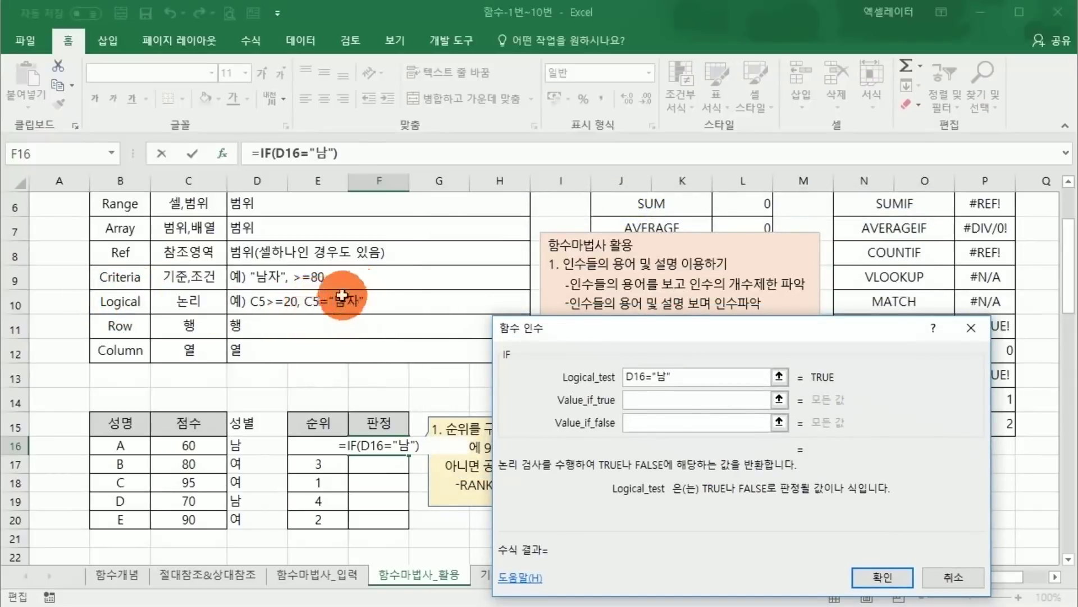
# - Replace IF's Logical_test with the condition C16>=90
pyautogui.click(687, 376)
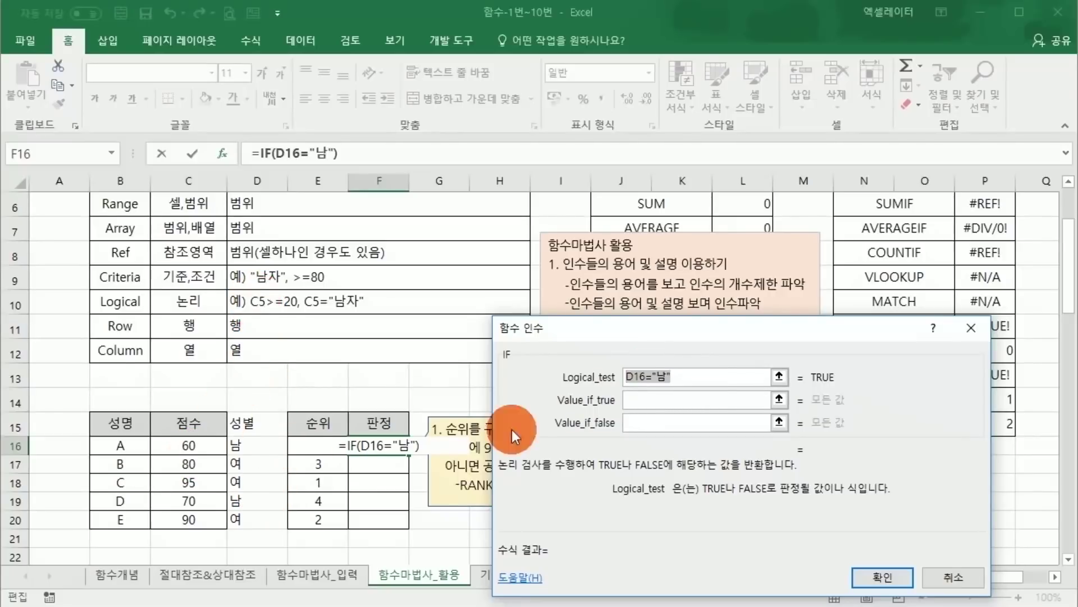
pyautogui.click(196, 445)
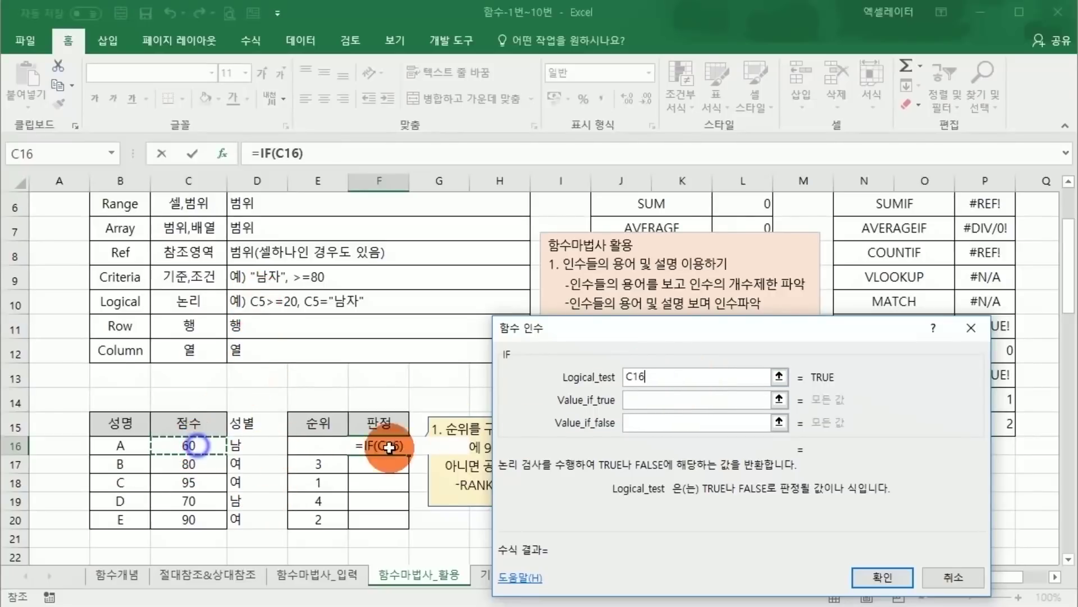
pyautogui.click(651, 376)
pyautogui.write('>=')
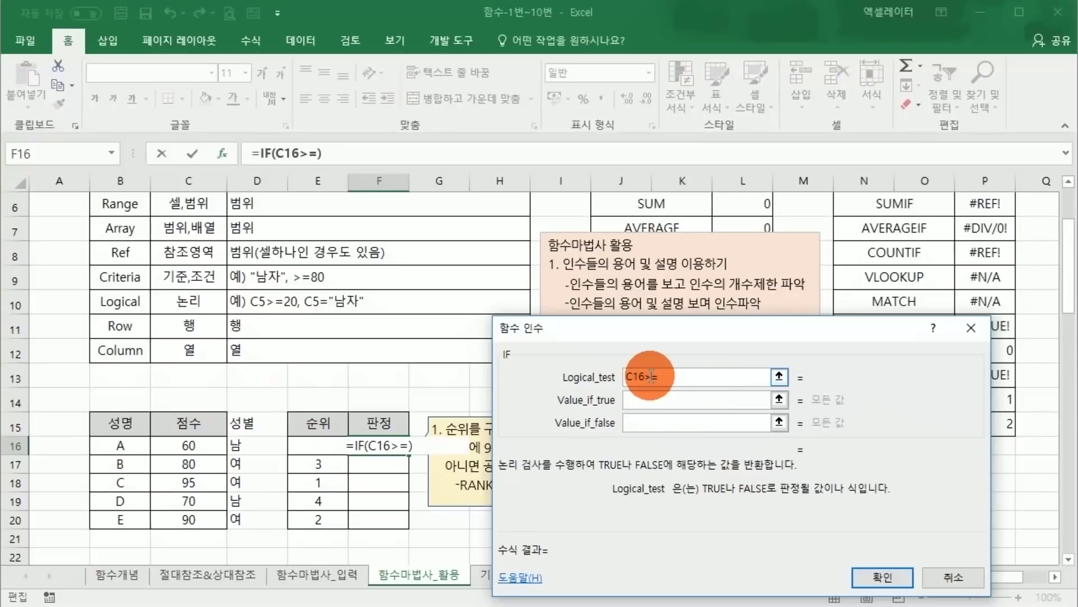
pyautogui.write('80')
pyautogui.press('BackSpace')
pyautogui.press('BackSpace')
pyautogui.write('90')
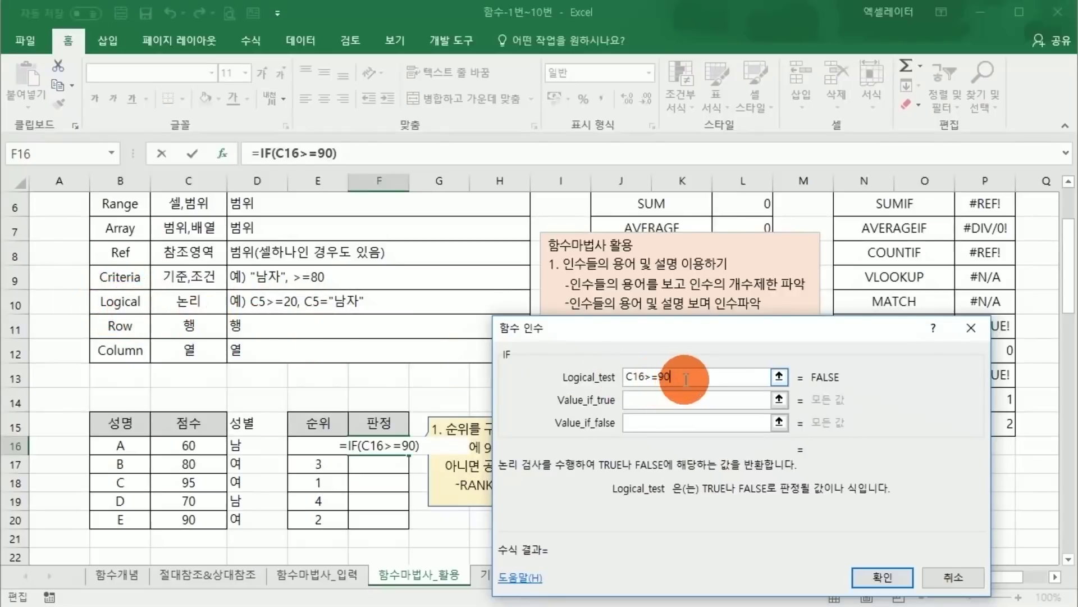
pyautogui.moveTo(684, 378); pyautogui.dragTo(625, 377)
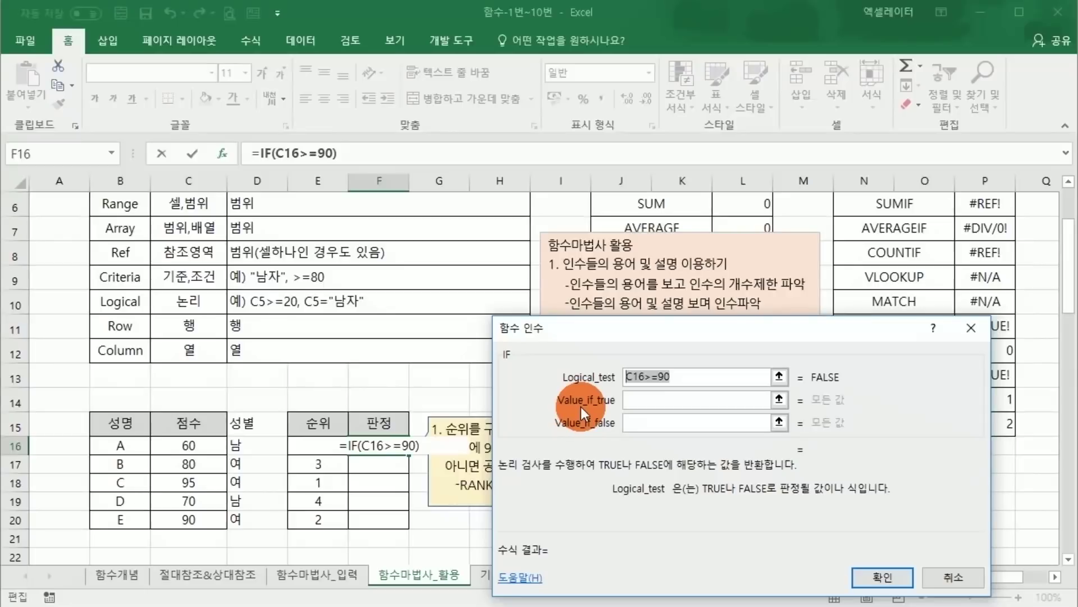
# - Set Value_if_true to "우수" and Value_if_false to "", and fill the finished IF formula down to F20
pyautogui.click(646, 401)
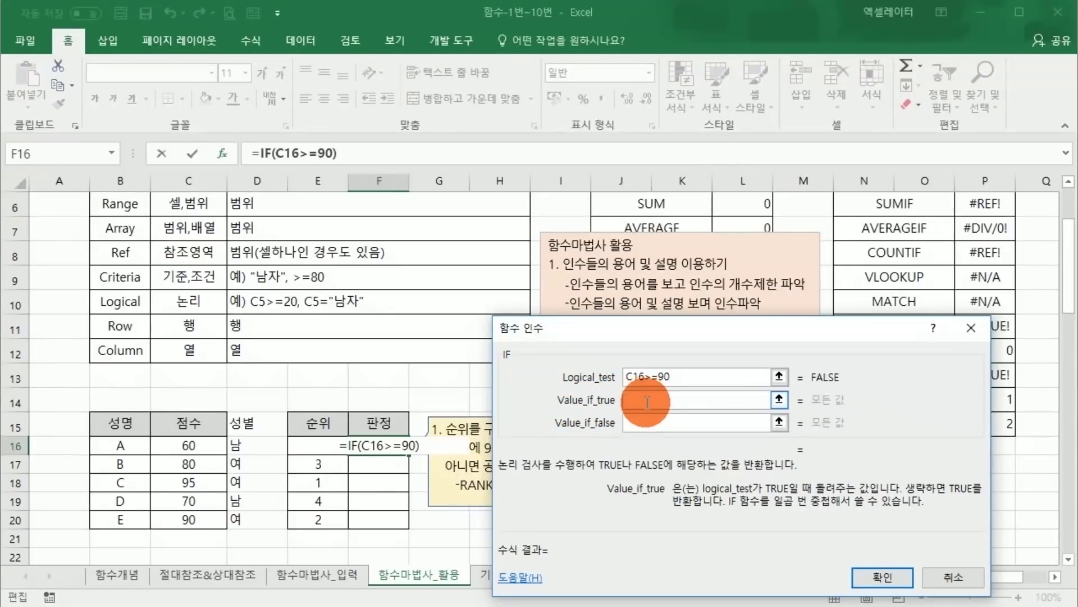
pyautogui.write('우')
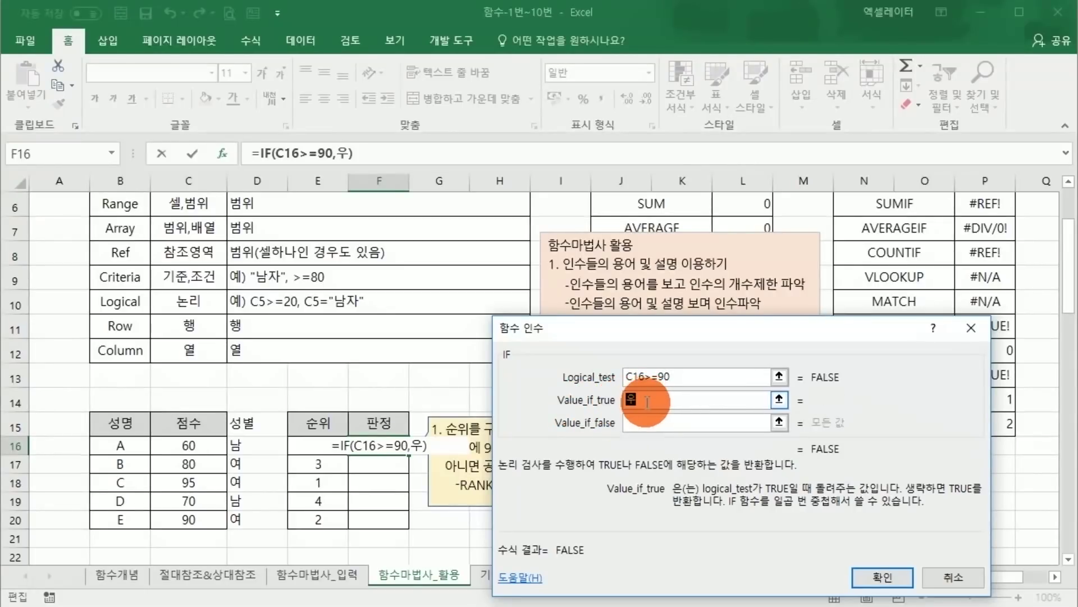
pyautogui.write('수')
pyautogui.press('Tab')
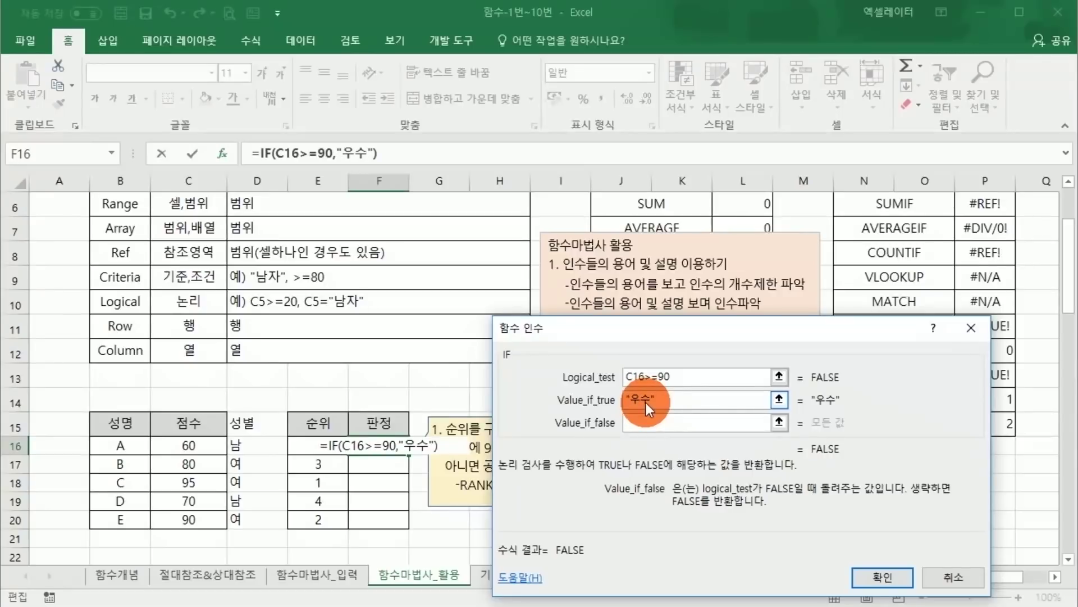
pyautogui.write('""')
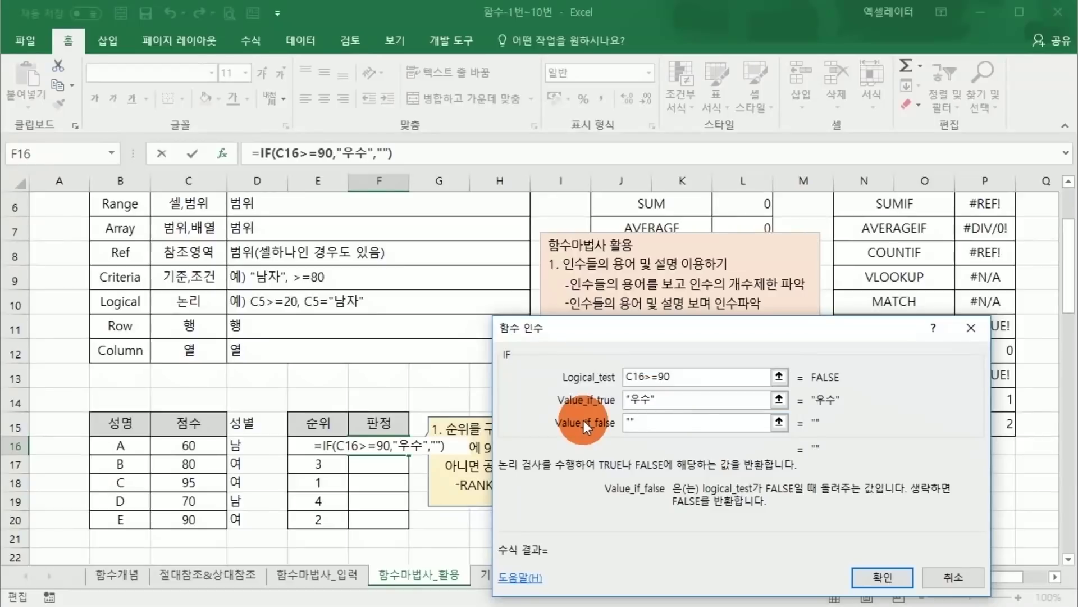
pyautogui.press('Return')
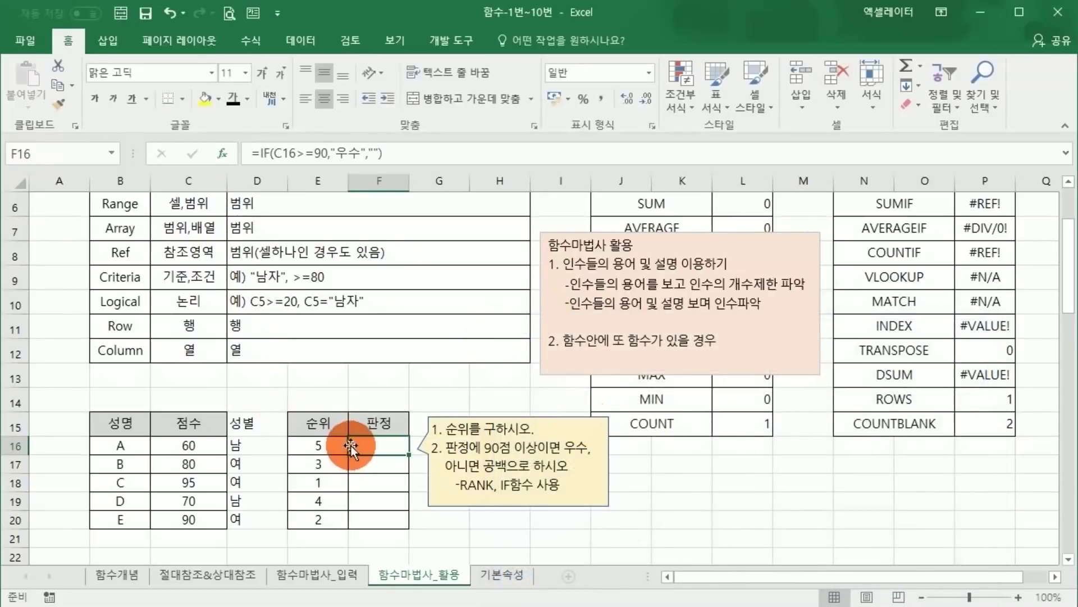
pyautogui.moveTo(409, 454); pyautogui.dragTo(393, 523)
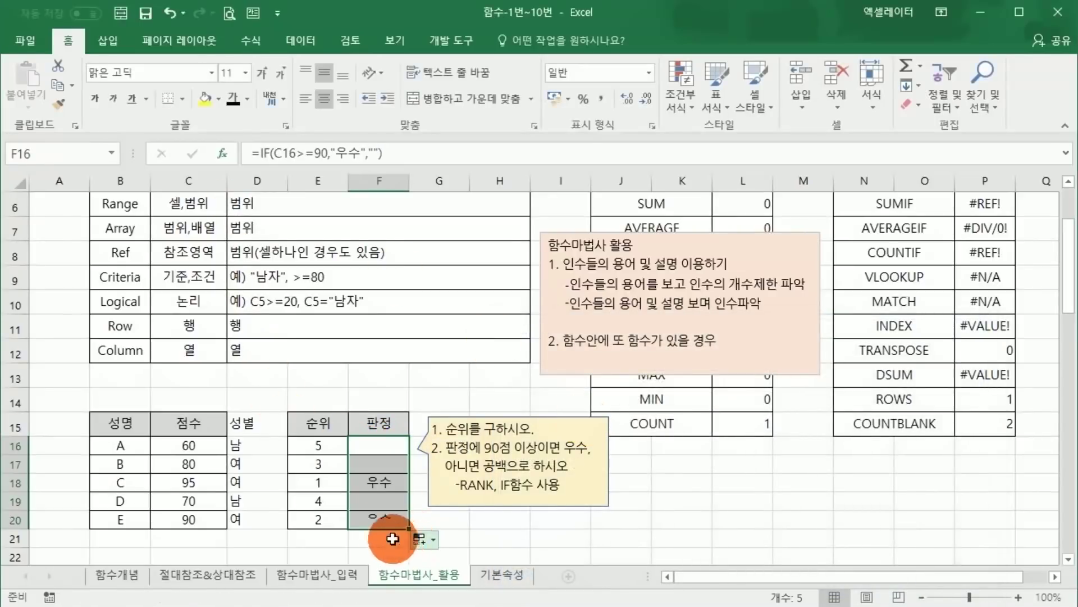
# - Examine the list of functions without an argument limit (인수의 개수제한이 없는 함수), from SUM through MAX
pyautogui.scroll(2, 363, 453)
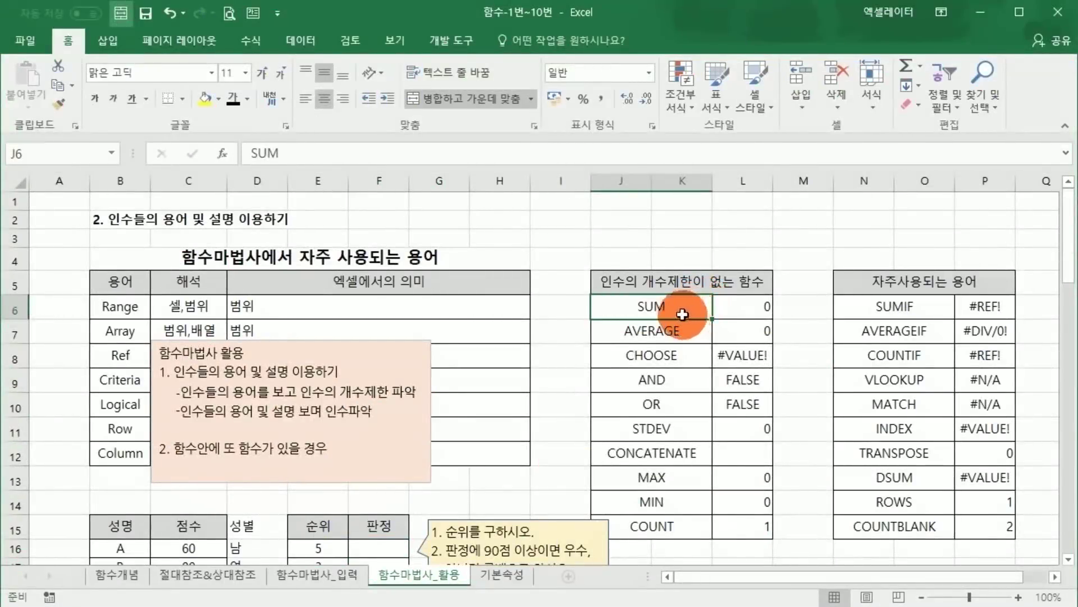
pyautogui.click(654, 281)
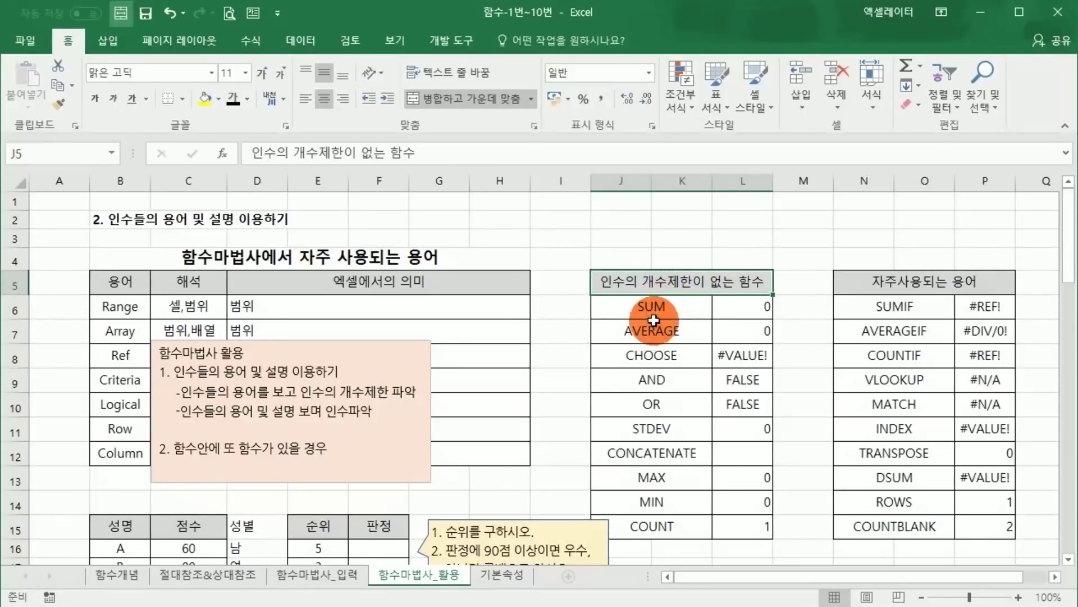
pyautogui.click(659, 309)
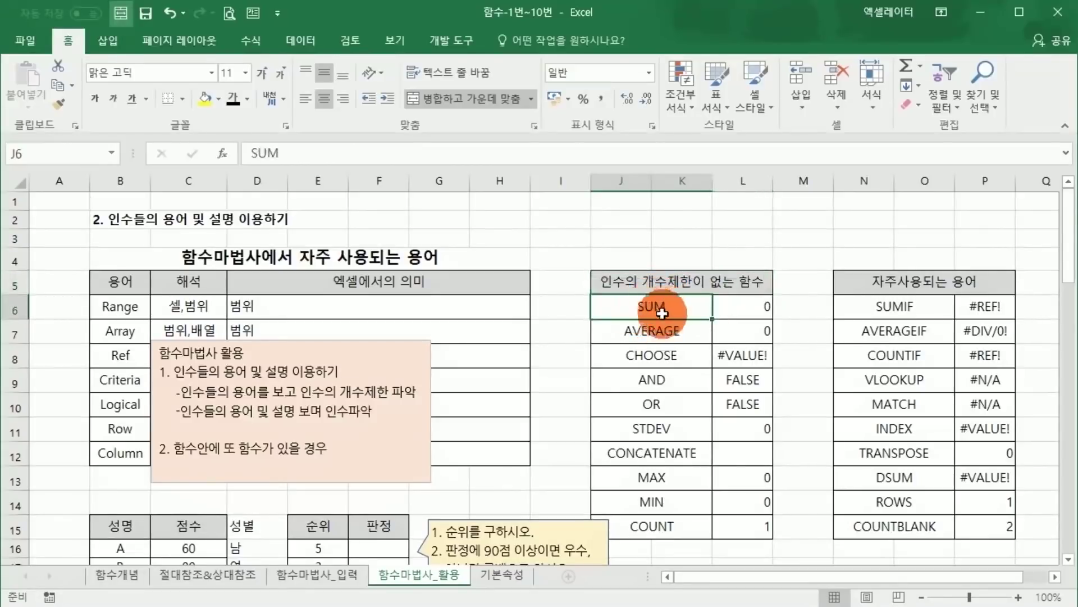
pyautogui.click(656, 330)
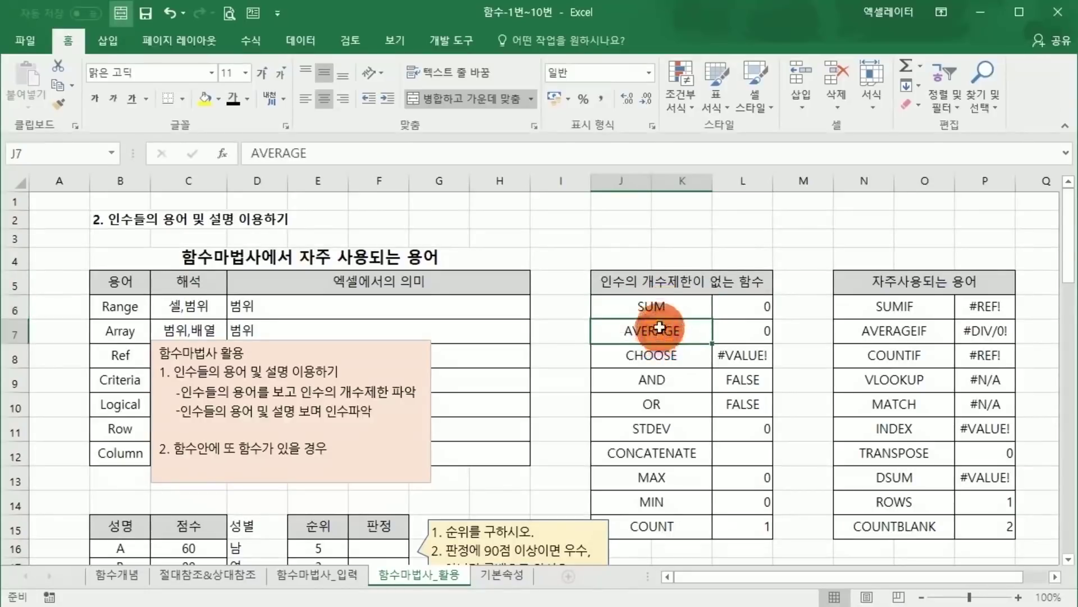
pyautogui.click(664, 307)
pyautogui.click(662, 331)
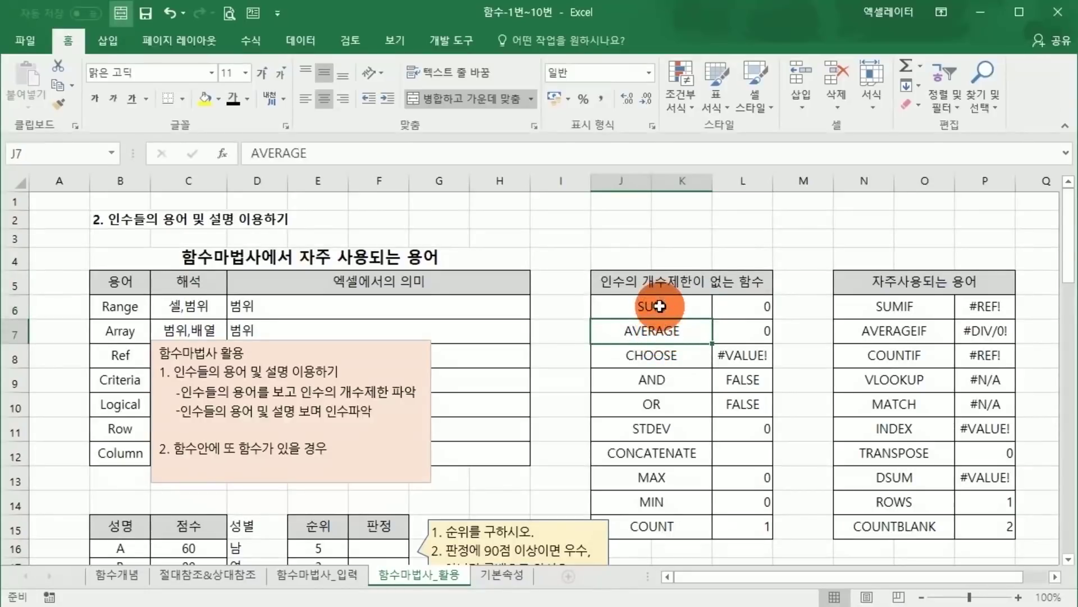
pyautogui.click(248, 551)
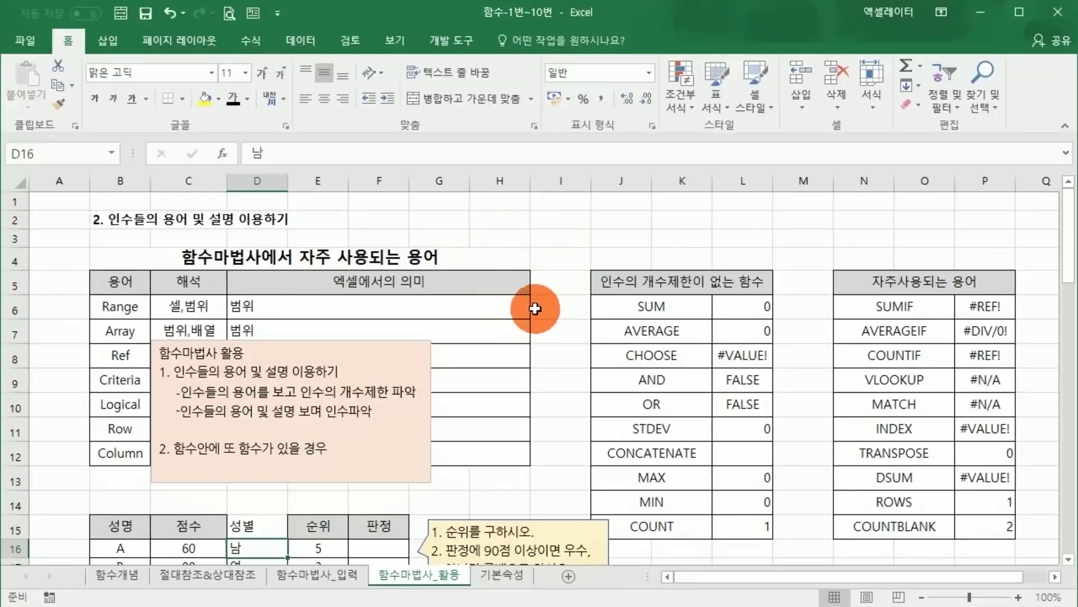
pyautogui.click(681, 306)
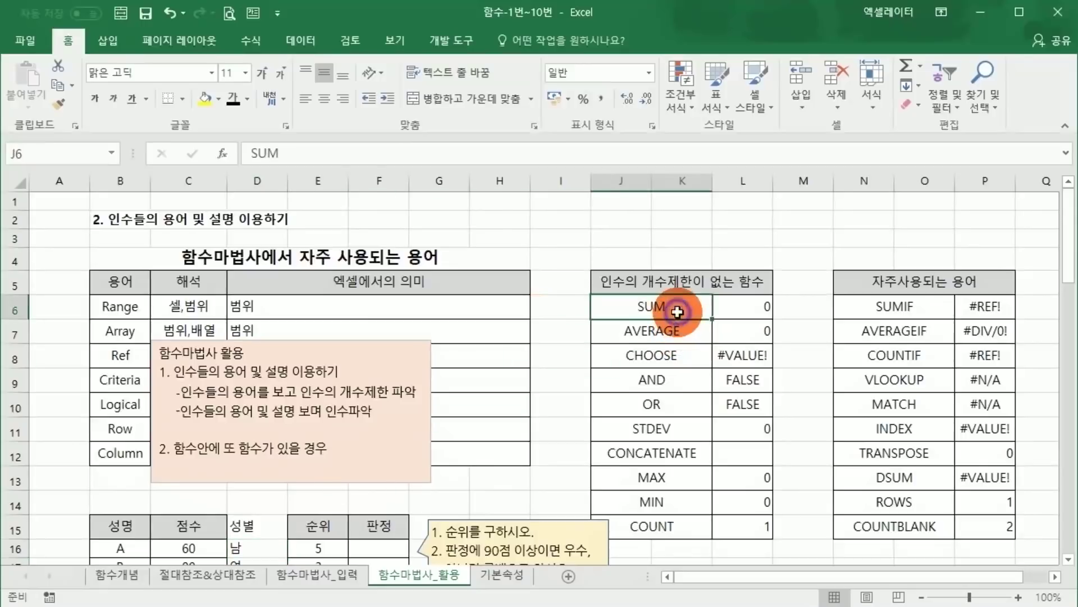
pyautogui.click(679, 336)
pyautogui.click(679, 355)
pyautogui.click(668, 378)
pyautogui.click(677, 407)
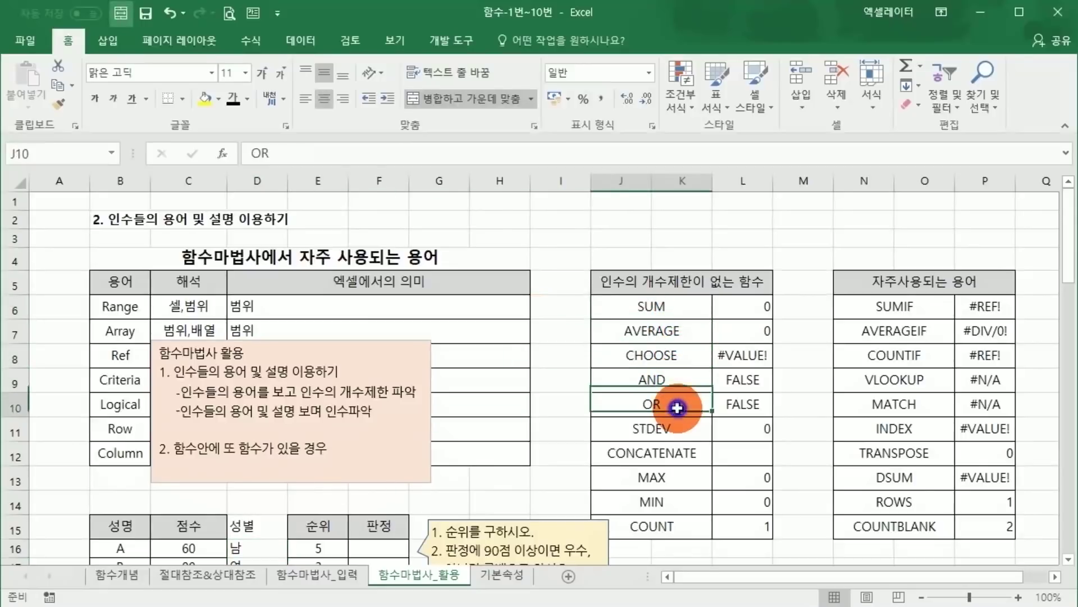
pyautogui.click(675, 433)
pyautogui.click(674, 451)
pyautogui.click(674, 478)
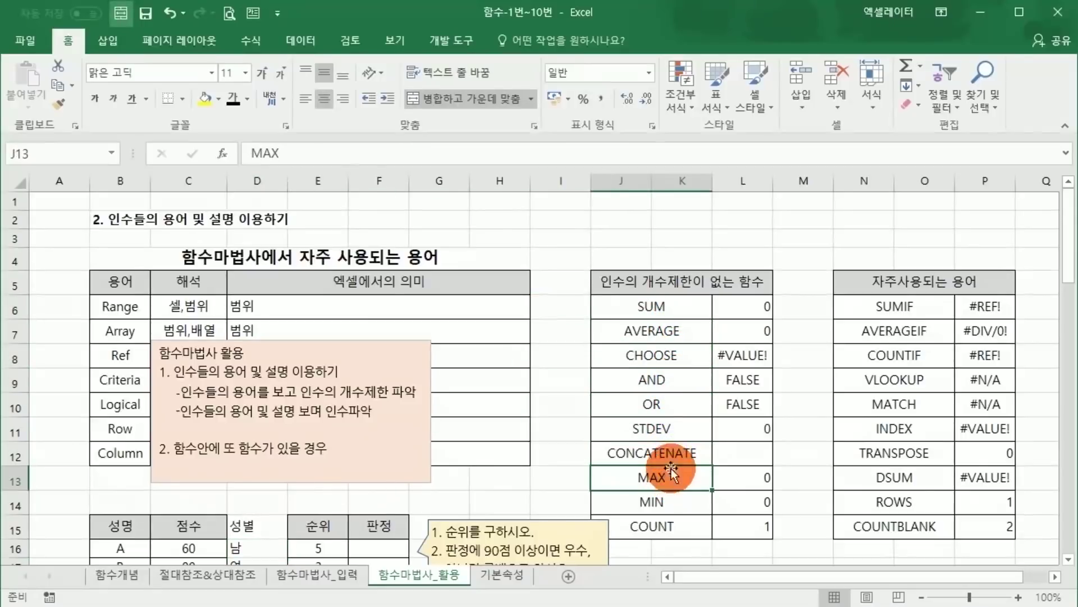
# - Inspect SUM's function arguments in L6, advancing through the number arguments to Number4, and accept the dialog without entering values
pyautogui.click(742, 307)
pyautogui.click(224, 153)
pyautogui.moveTo(679, 360); pyautogui.dragTo(110, 144)
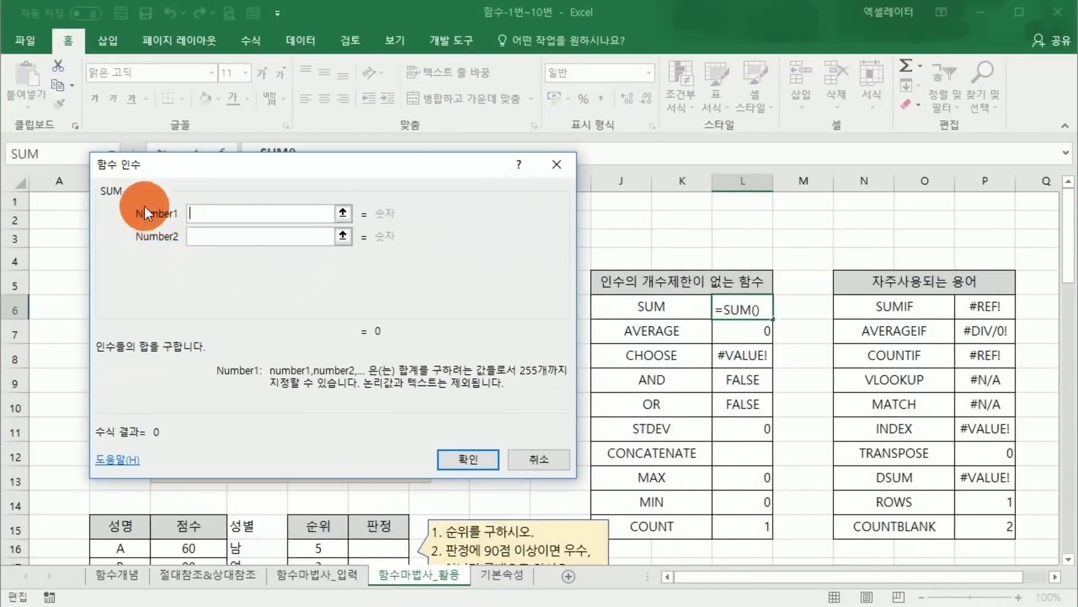
pyautogui.click(186, 239)
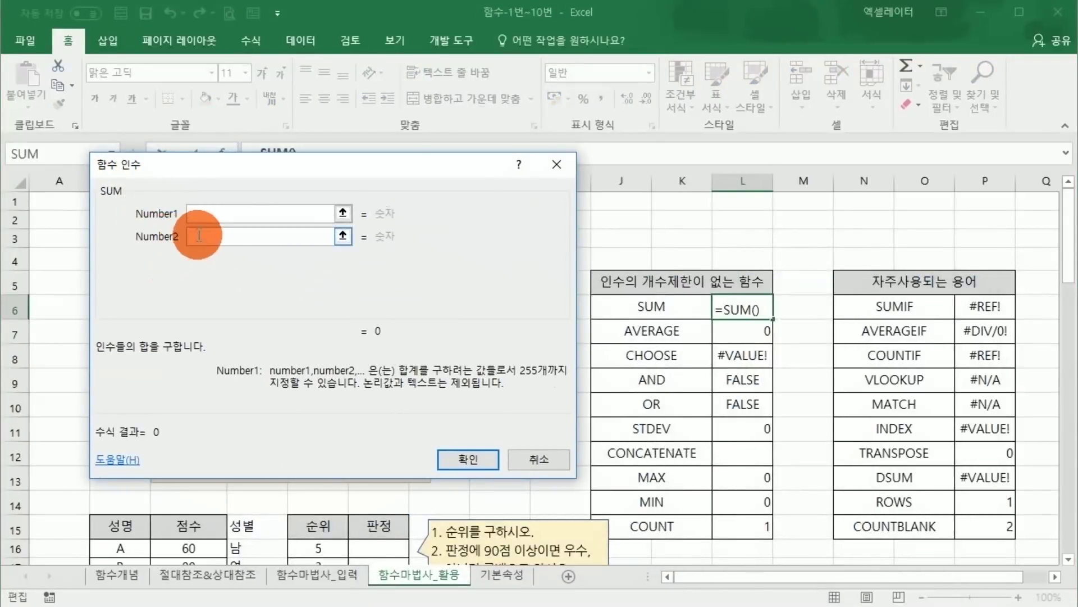
pyautogui.click(200, 257)
pyautogui.click(193, 281)
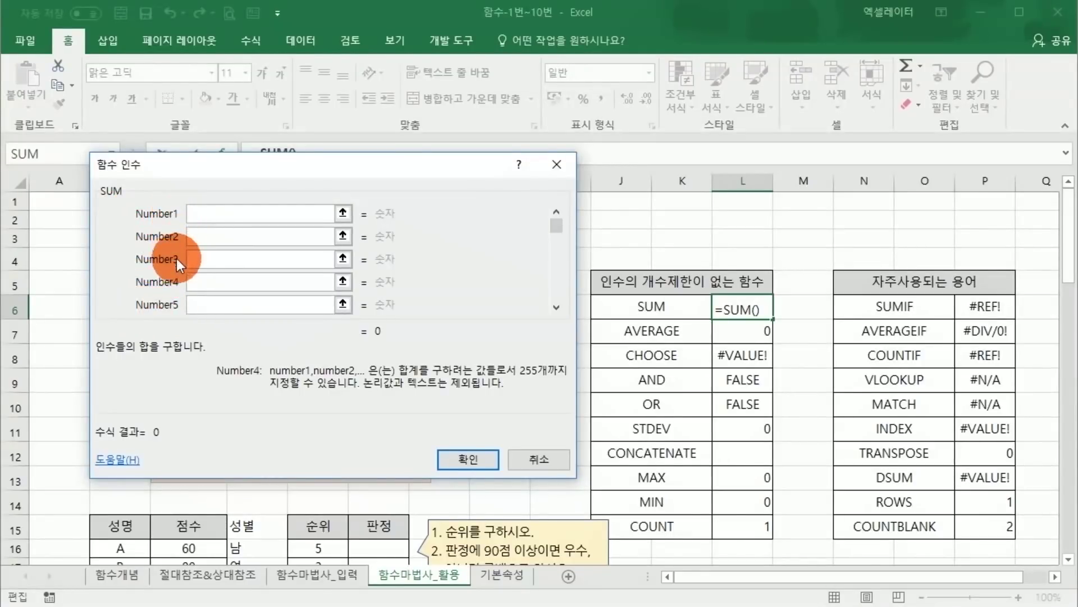
pyautogui.click(475, 457)
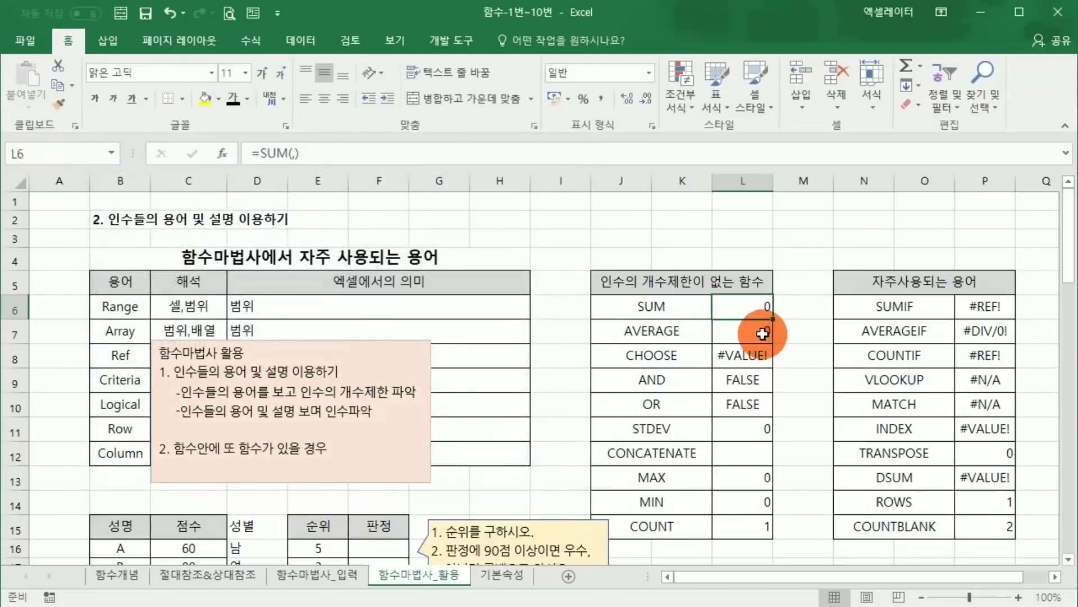
# - Inspect AVERAGE's function arguments in L7, advancing through the empty number arguments to Number17, and accept the dialog
pyautogui.click(747, 332)
pyautogui.click(223, 154)
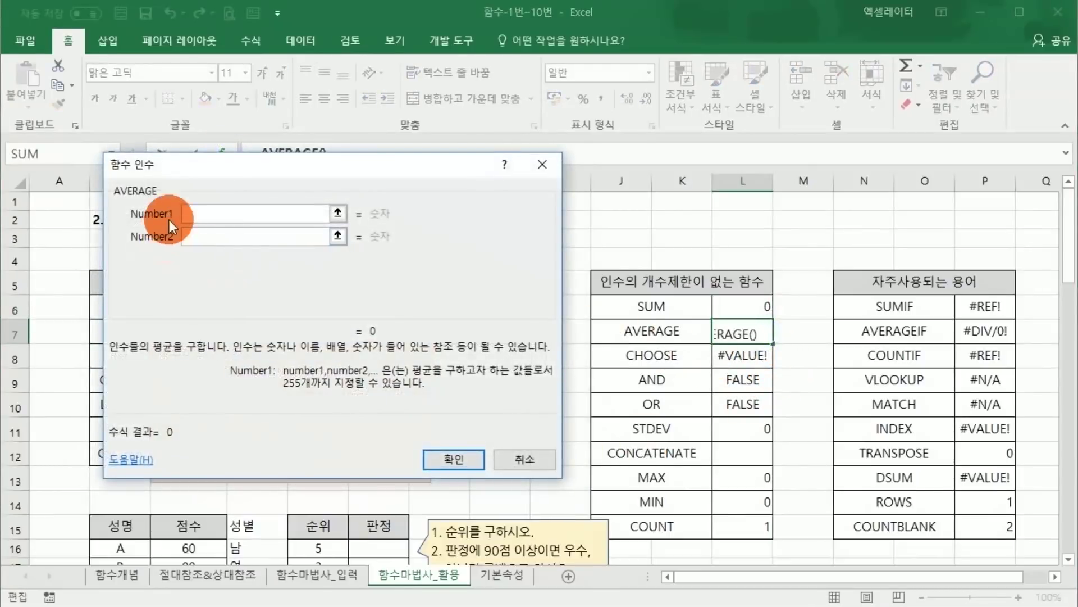
pyautogui.click(190, 238)
pyautogui.click(187, 260)
pyautogui.click(184, 275)
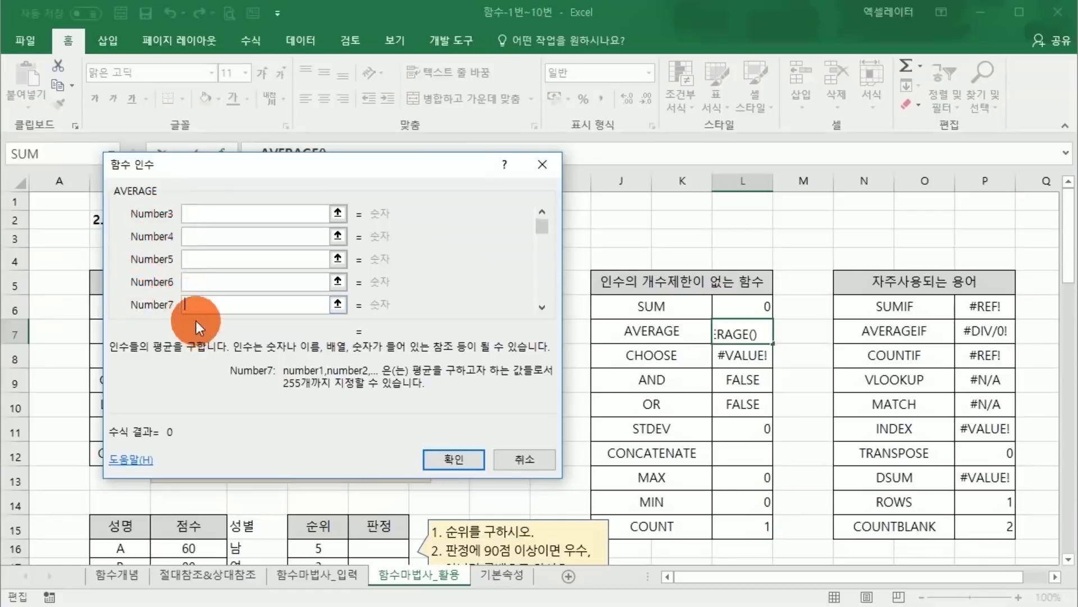
pyautogui.press('Tab')
pyautogui.press('Tab')
pyautogui.press('Tab')
pyautogui.press('Tab')
pyautogui.press('Tab')
pyautogui.press('Tab')
pyautogui.press('Tab')
pyautogui.press('Tab')
pyautogui.press('Tab')
pyautogui.press('Tab')
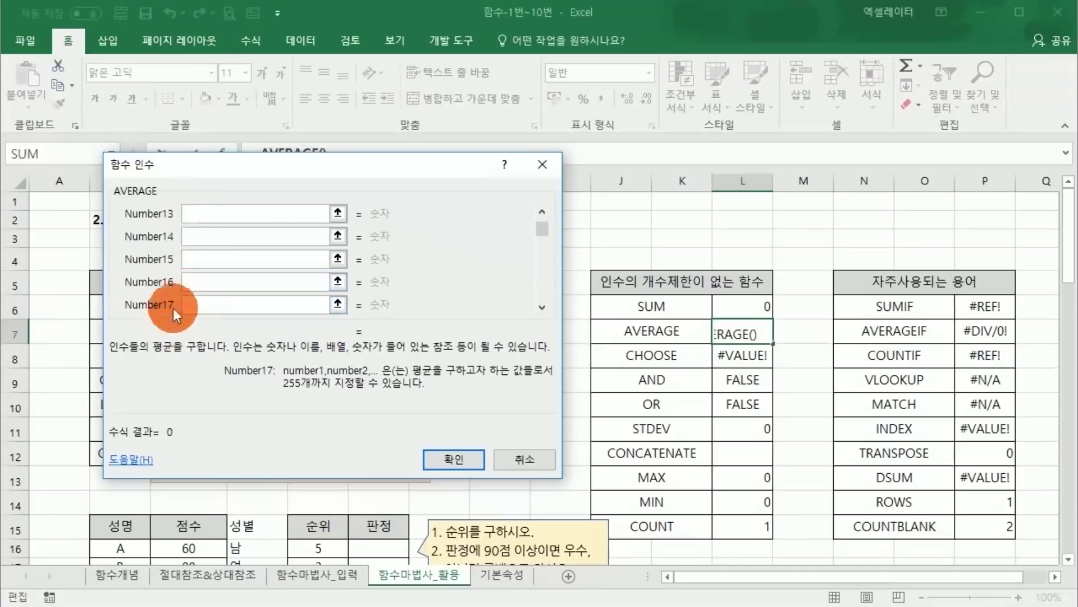
pyautogui.click(480, 457)
# - Inspect CHOOSE's function arguments in L8, from Index_num through the empty value arguments to Value19, and cancel the dialog
pyautogui.click(733, 360)
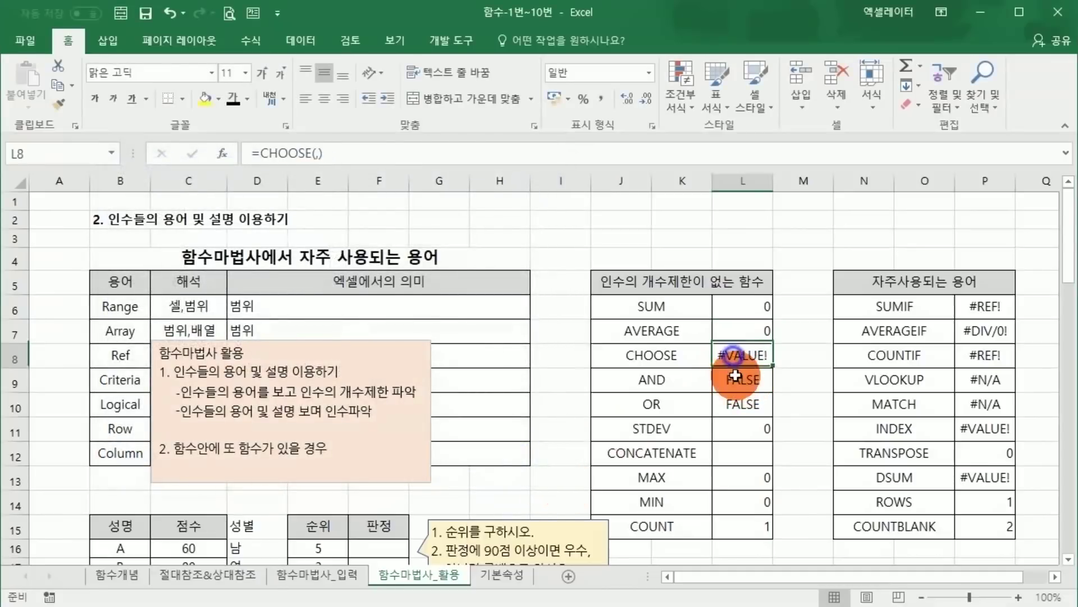
pyautogui.click(222, 153)
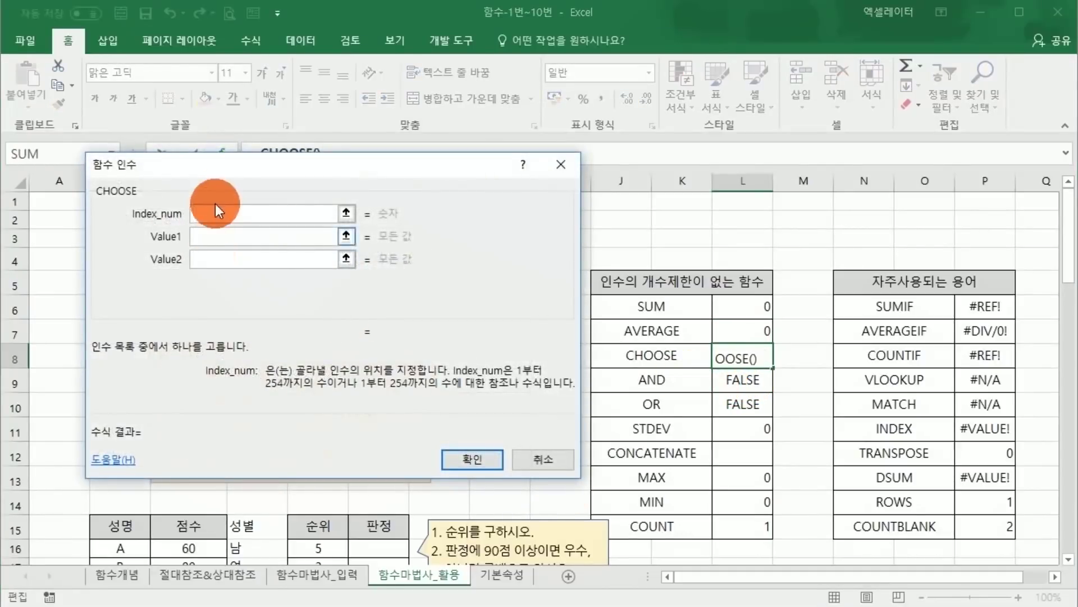
pyautogui.moveTo(244, 164); pyautogui.dragTo(244, 176)
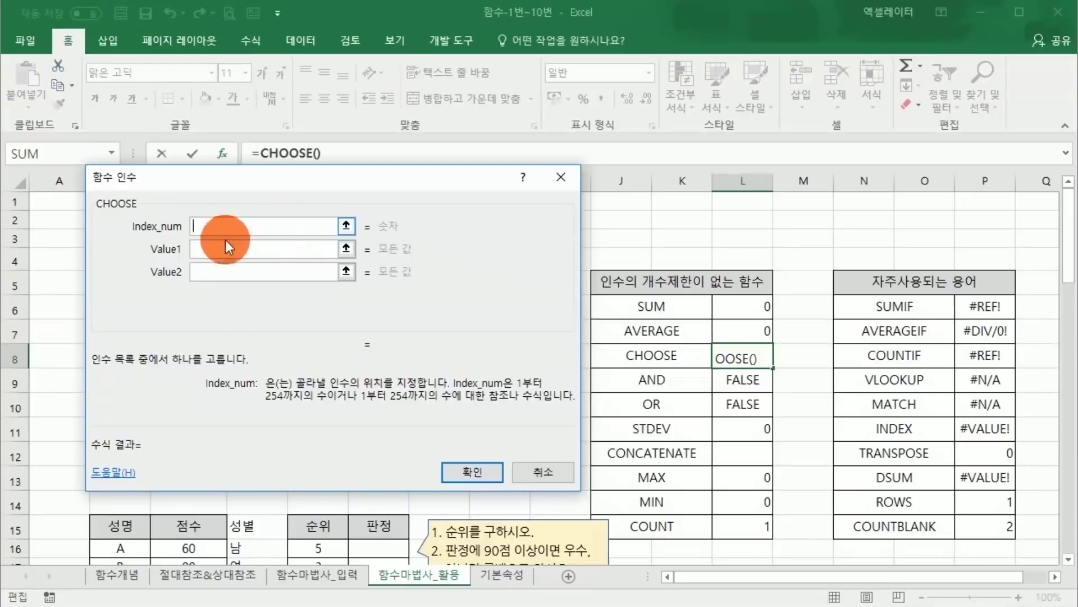
pyautogui.click(198, 257)
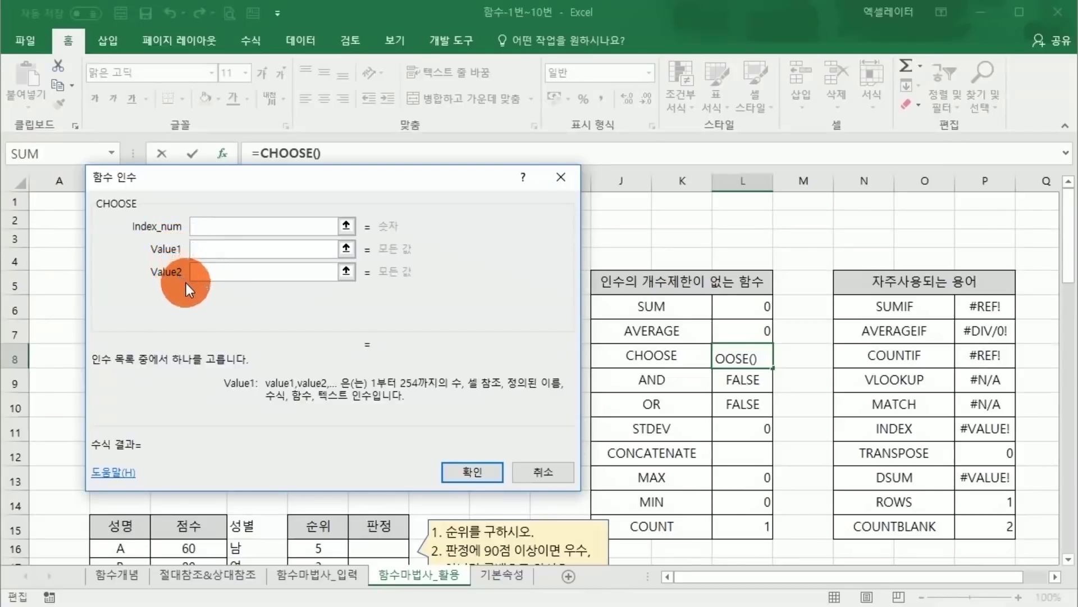
pyautogui.press('Tab')
pyautogui.press('Tab')
pyautogui.press('Tab')
pyautogui.press('Tab')
pyautogui.press('Tab')
pyautogui.press('Tab')
pyautogui.press('Tab')
pyautogui.press('Tab')
pyautogui.press('Tab')
pyautogui.press('Tab')
pyautogui.press('Tab')
pyautogui.press('Tab')
pyautogui.press('Tab')
pyautogui.press('Tab')
pyautogui.press('Tab')
pyautogui.press('Tab')
pyautogui.press('Tab')
pyautogui.press('Tab')
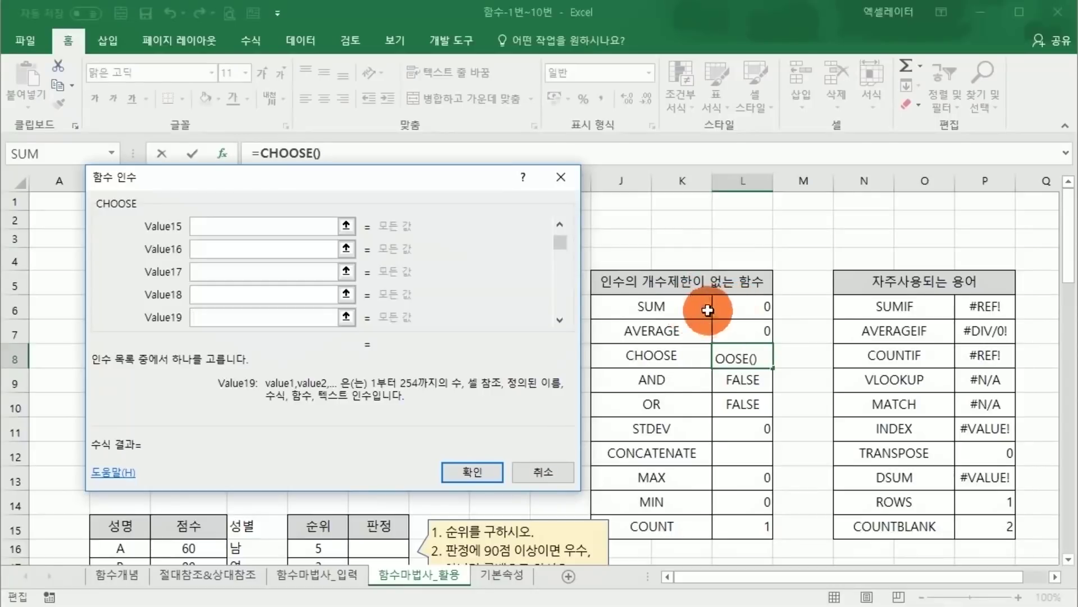
pyautogui.click(544, 466)
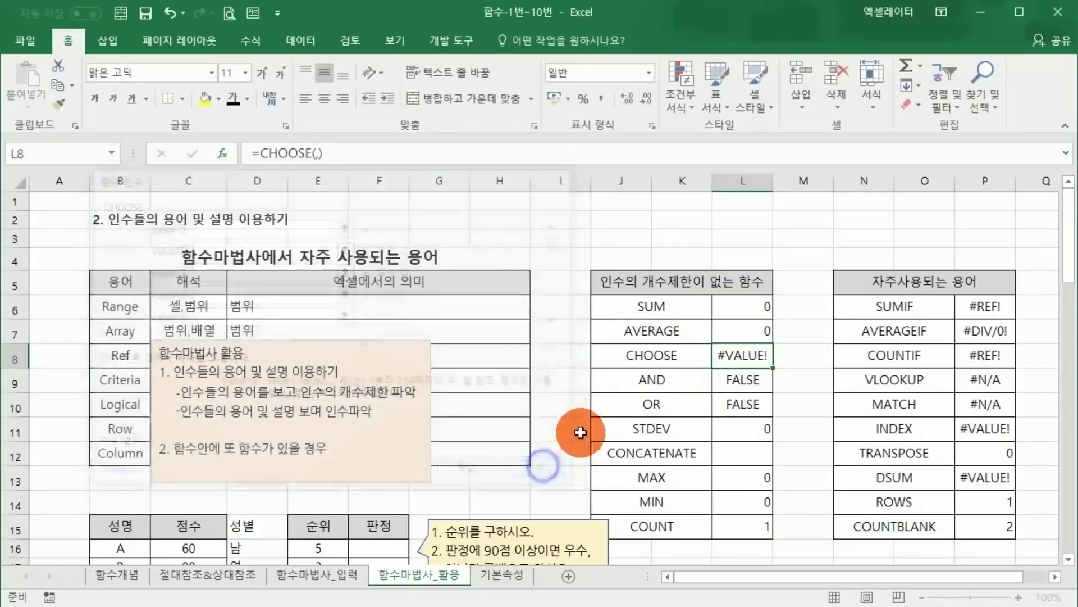
# - Inspect AND's function arguments in L9, advancing through the empty logical arguments to Logical4, and close the dialog
pyautogui.click(730, 380)
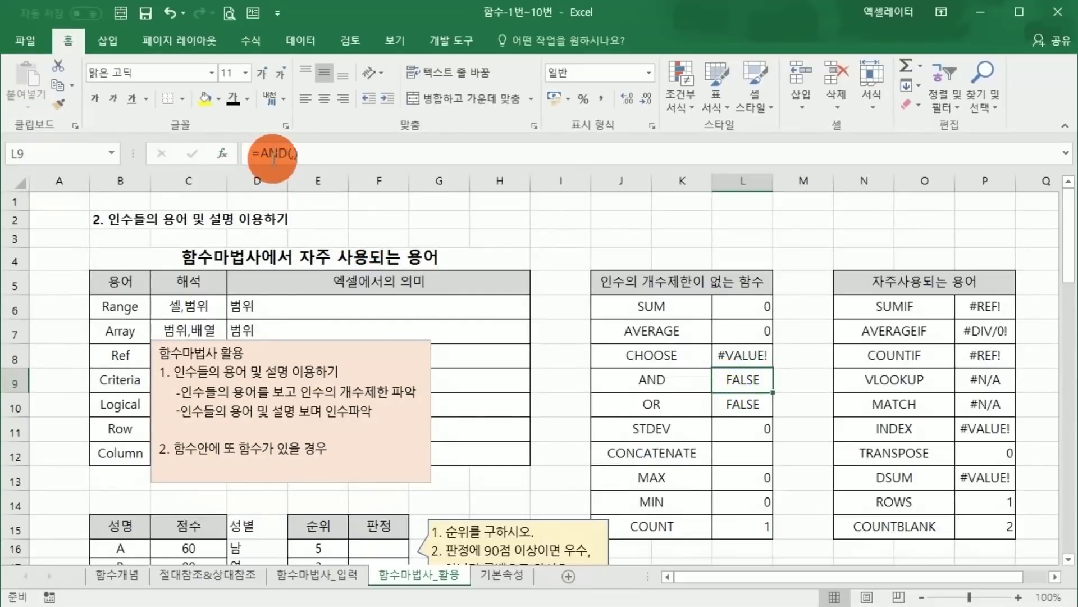
pyautogui.click(273, 159)
pyautogui.click(222, 153)
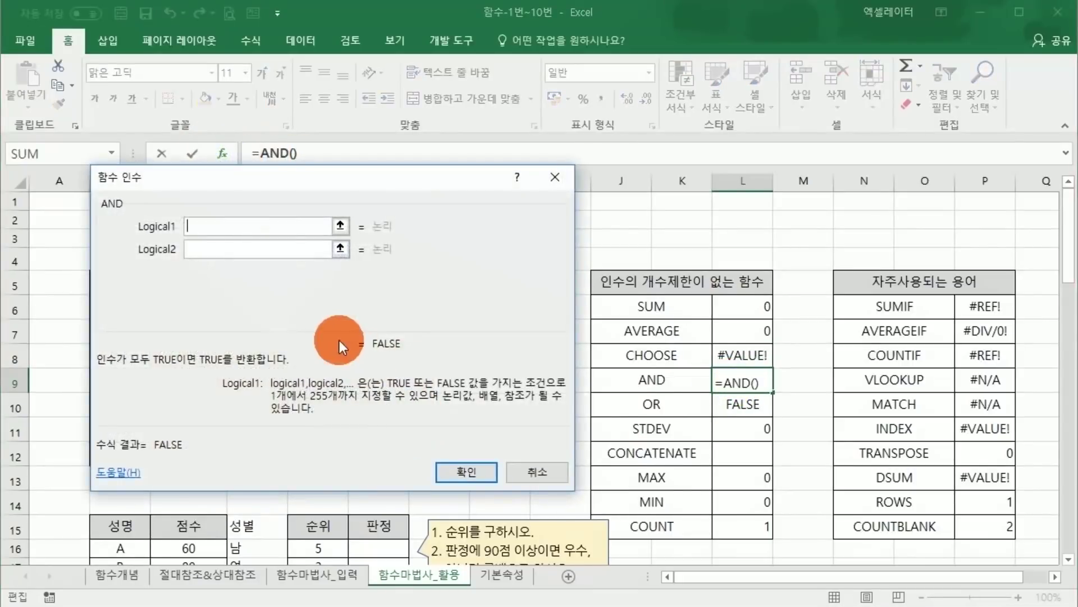
pyautogui.click(204, 248)
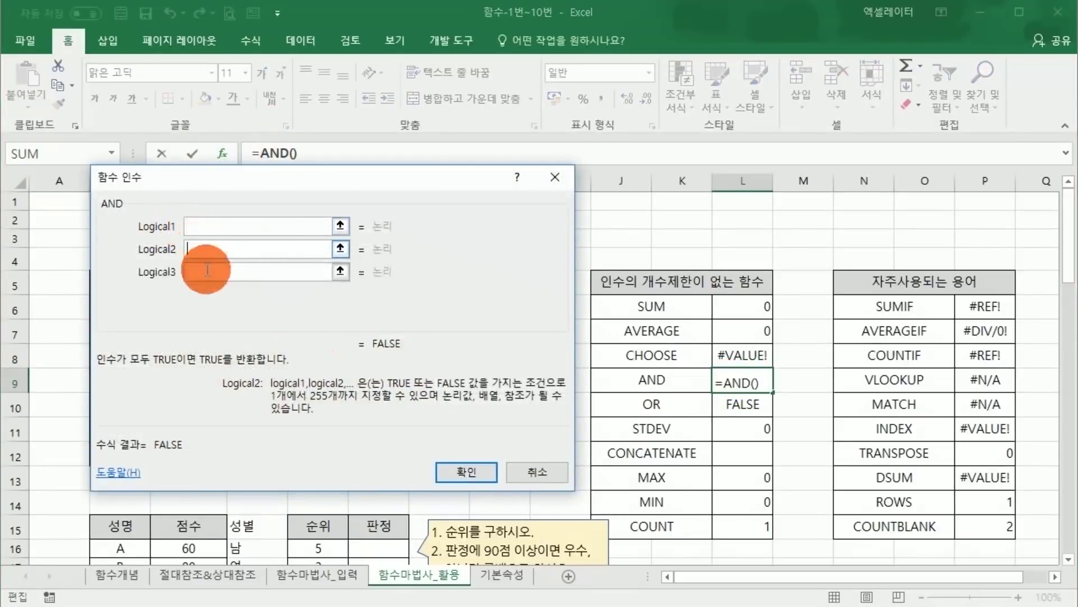
pyautogui.click(208, 271)
pyautogui.click(197, 293)
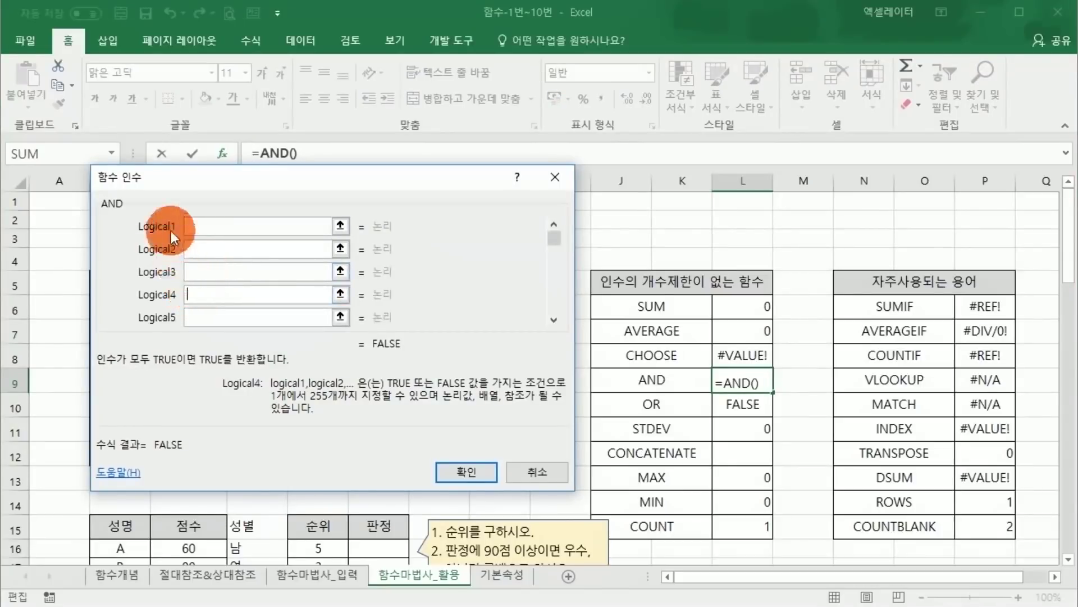
pyautogui.click(205, 224)
pyautogui.click(204, 294)
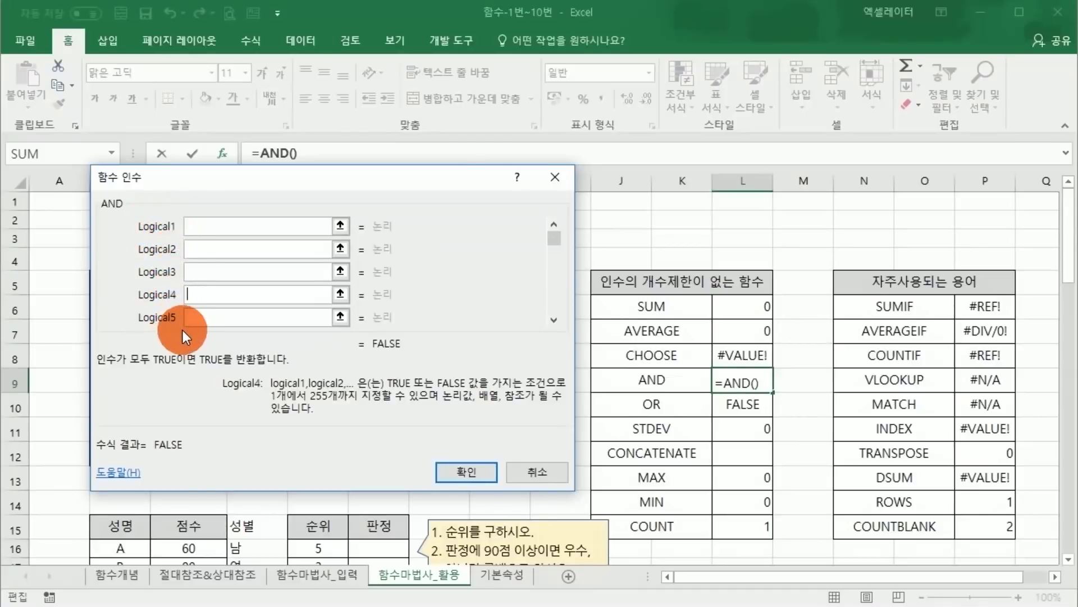
pyautogui.click(201, 327)
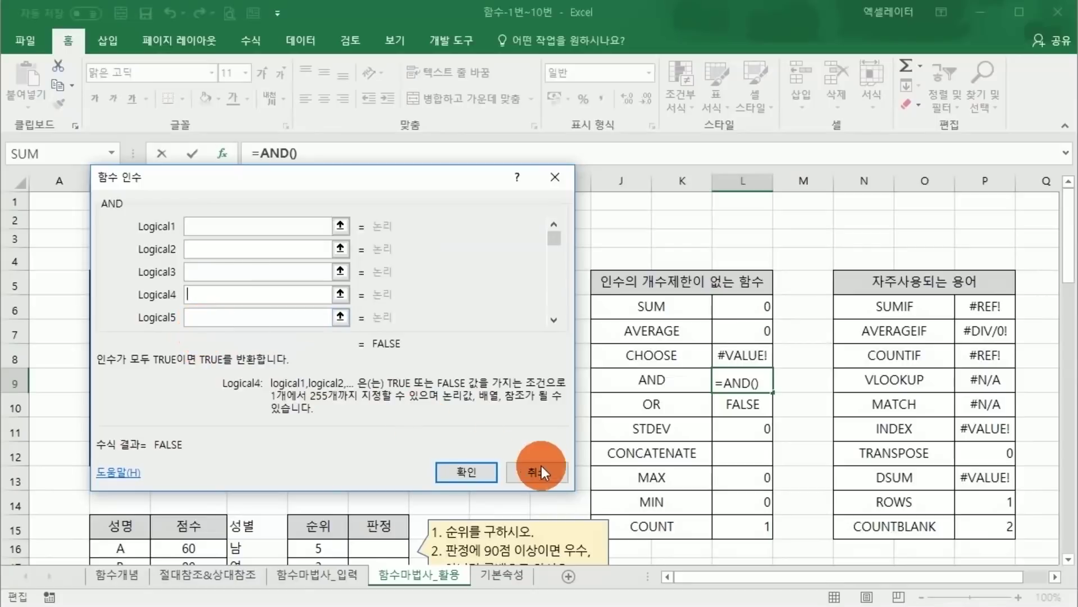
pyautogui.click(472, 470)
# - Inspect STDEV's number arguments in L11 and cancel the dialog
pyautogui.click(730, 417)
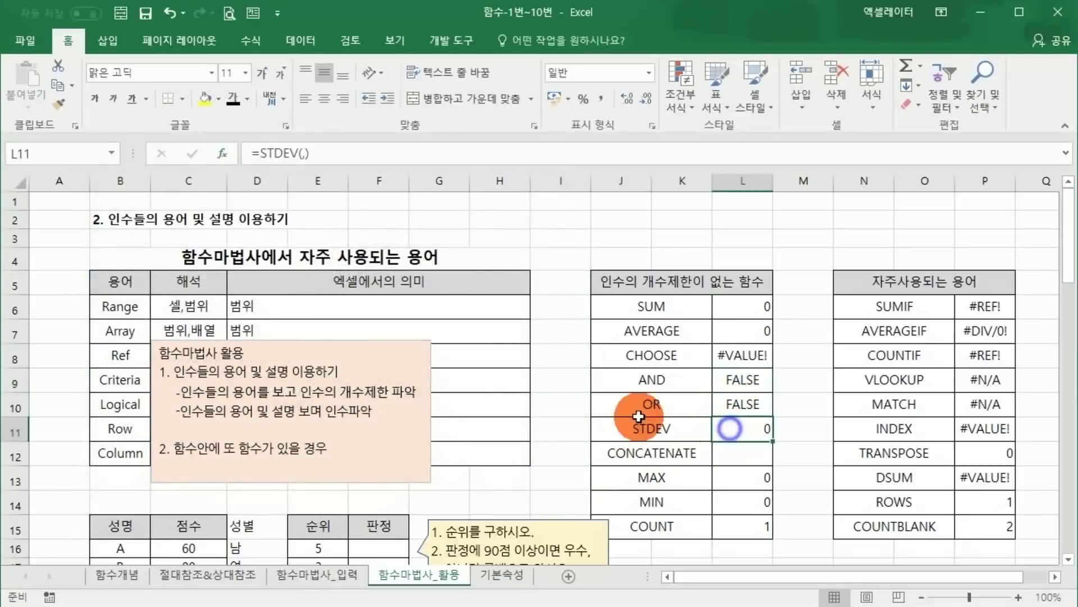
pyautogui.click(224, 152)
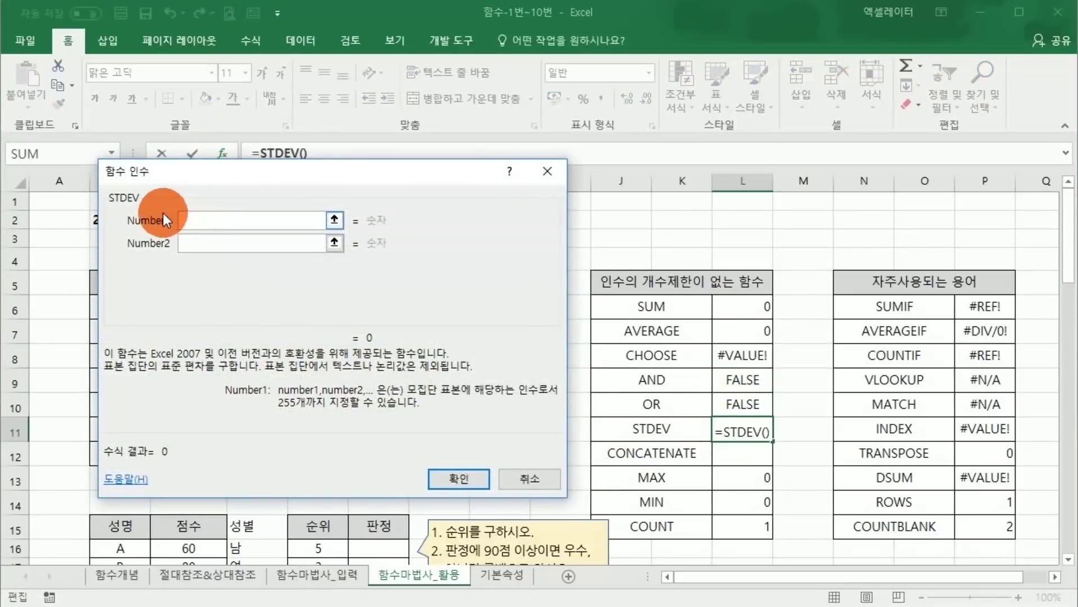
pyautogui.click(480, 478)
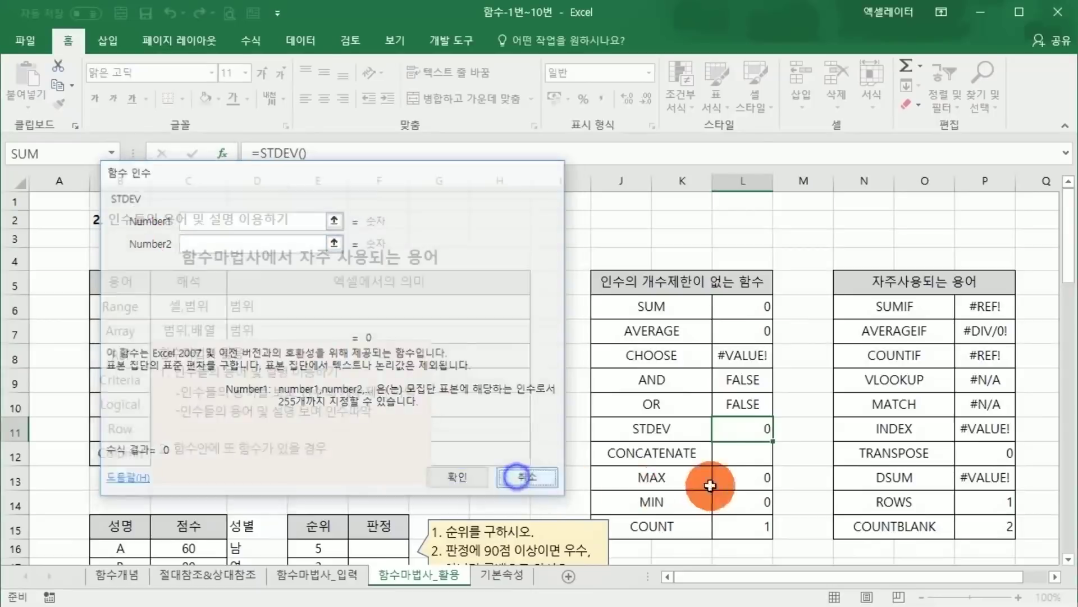
# - Inspect CONCATENATE's function arguments in L12, advancing through the empty text arguments to Text6, and cancel the dialog
pyautogui.click(750, 453)
pyautogui.click(224, 153)
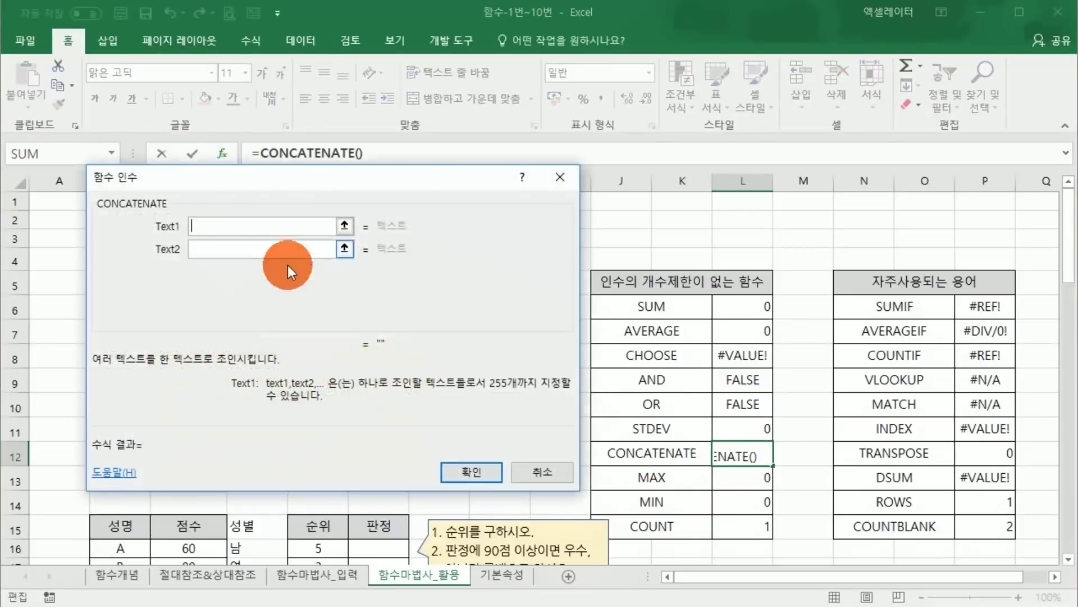
pyautogui.click(191, 249)
pyautogui.click(198, 272)
pyautogui.click(203, 293)
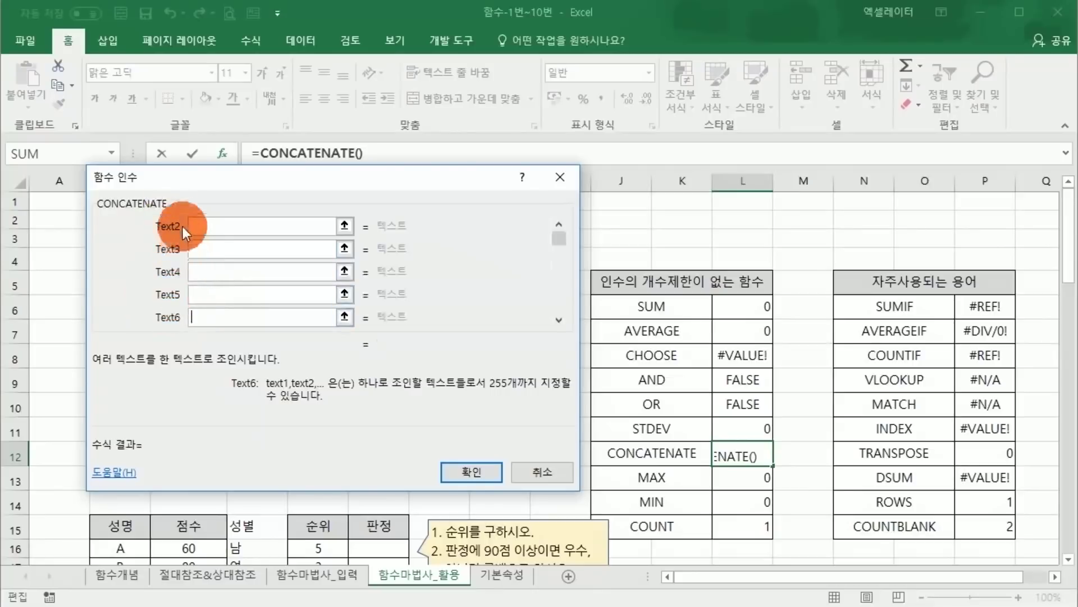
pyautogui.click(530, 477)
# - Inspect MAX's number arguments in L13 and close the dialog without entering values
pyautogui.click(728, 480)
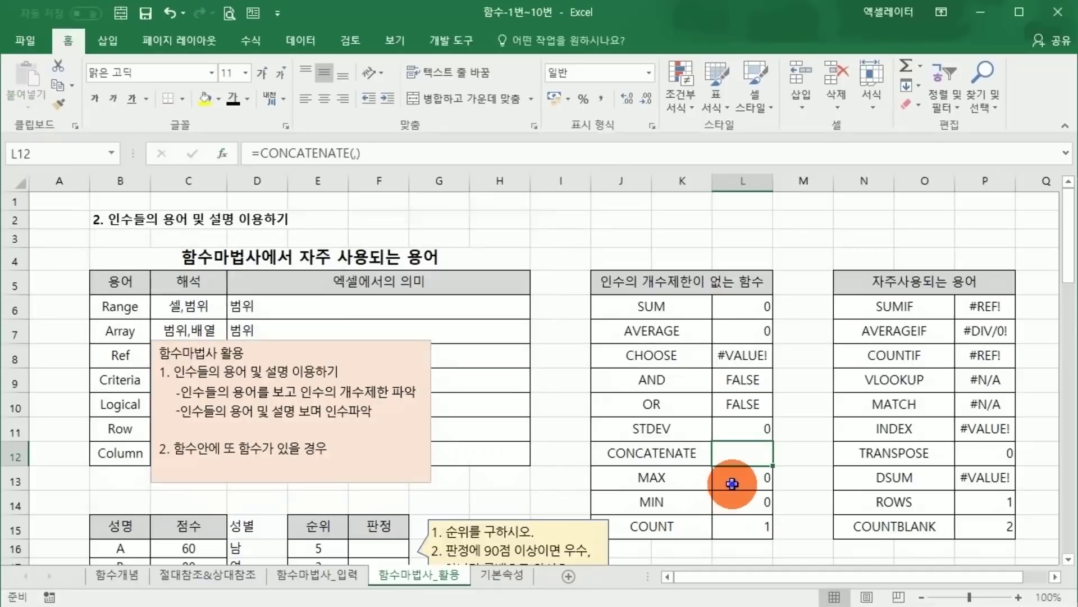
pyautogui.click(304, 155)
pyautogui.click(222, 154)
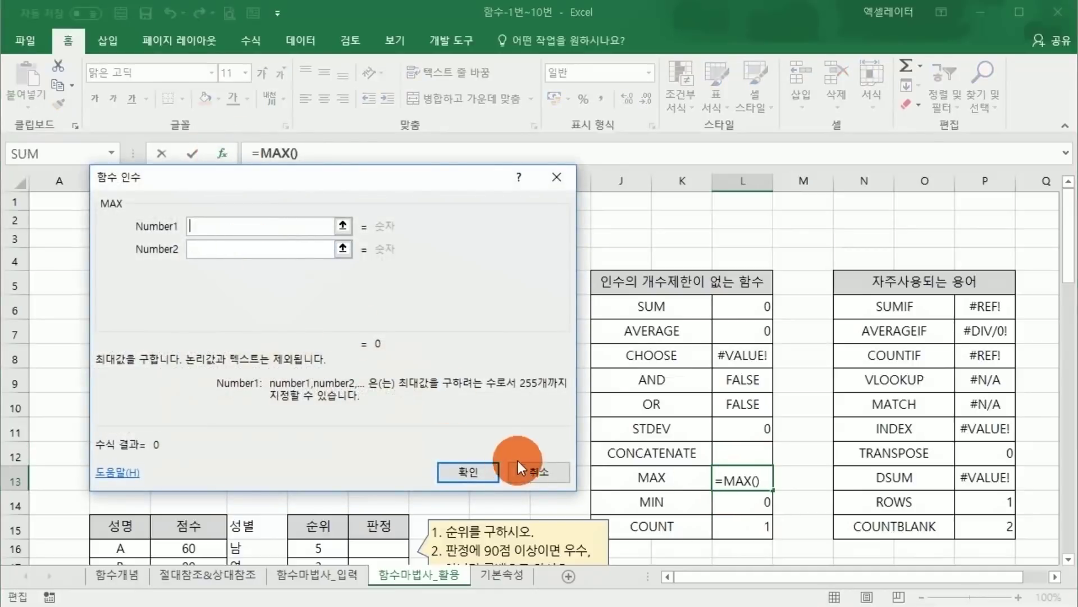
pyautogui.click(732, 502)
# - Inspect MIN's function arguments in L14, advancing through the empty number arguments to Number5, and cancel the dialog
pyautogui.click(732, 502)
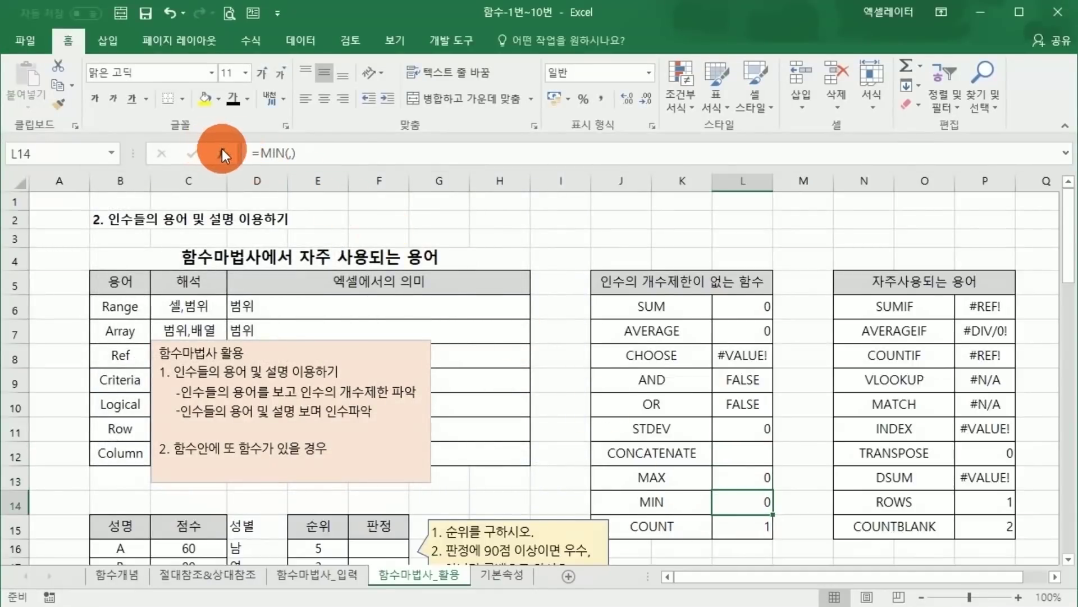
pyautogui.click(222, 153)
pyautogui.click(194, 249)
pyautogui.click(197, 272)
pyautogui.click(203, 295)
pyautogui.click(218, 318)
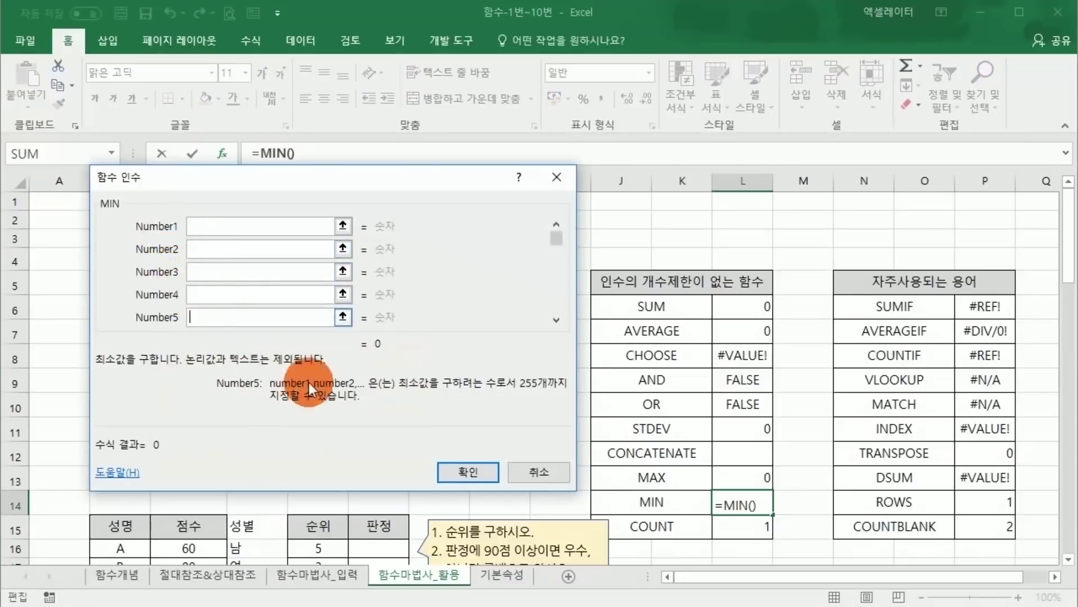
pyautogui.click(548, 473)
# - Inspect COUNT's function arguments in L15, advancing through the value arguments to Value5, and cancel the dialog
pyautogui.click(741, 526)
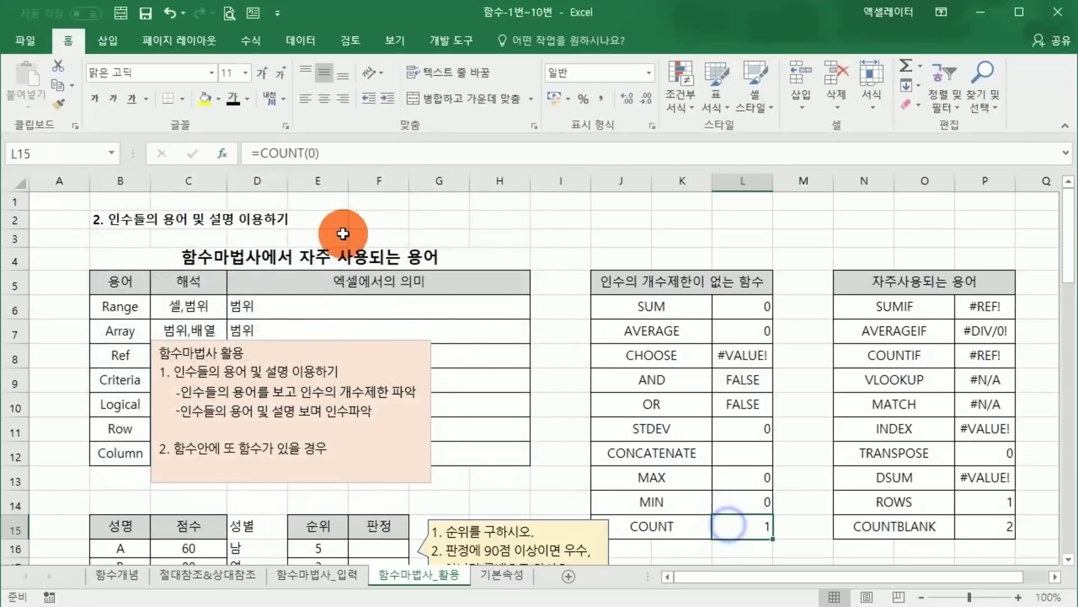
pyautogui.click(220, 152)
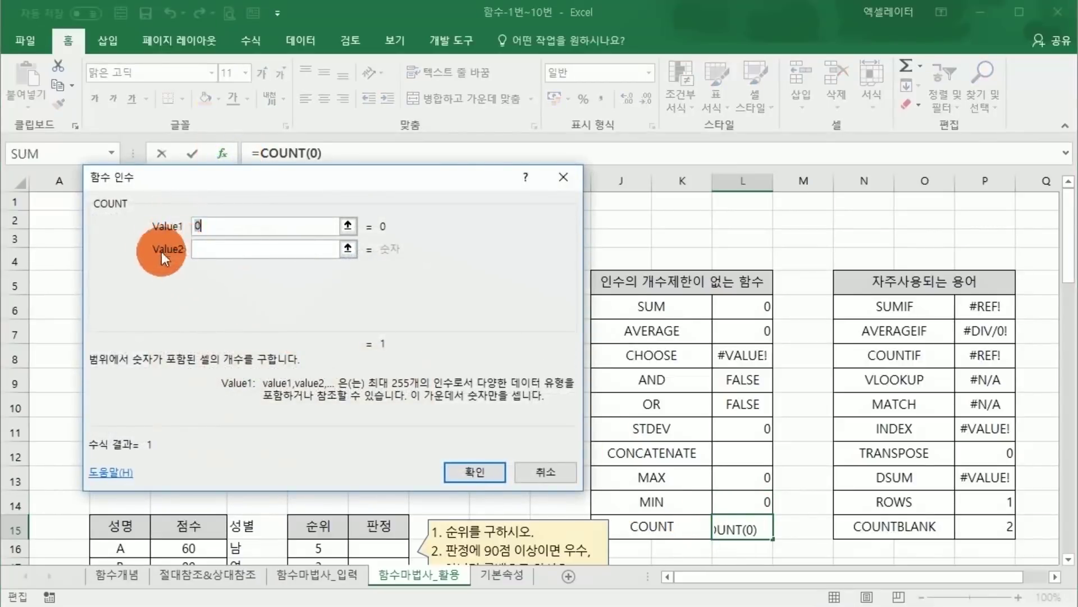
pyautogui.click(202, 249)
pyautogui.click(205, 272)
pyautogui.click(208, 293)
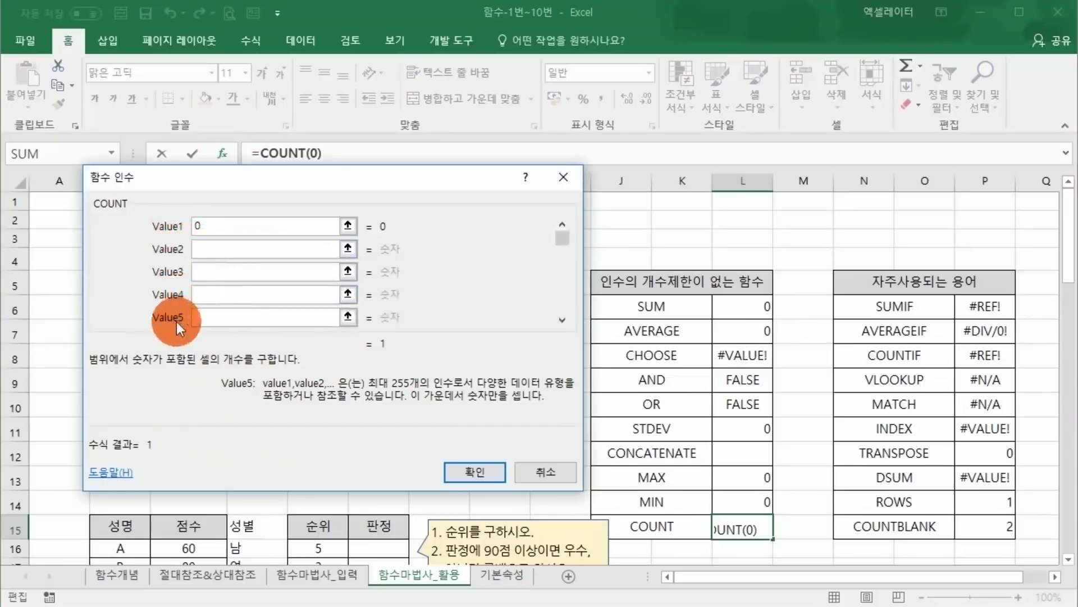
pyautogui.click(531, 469)
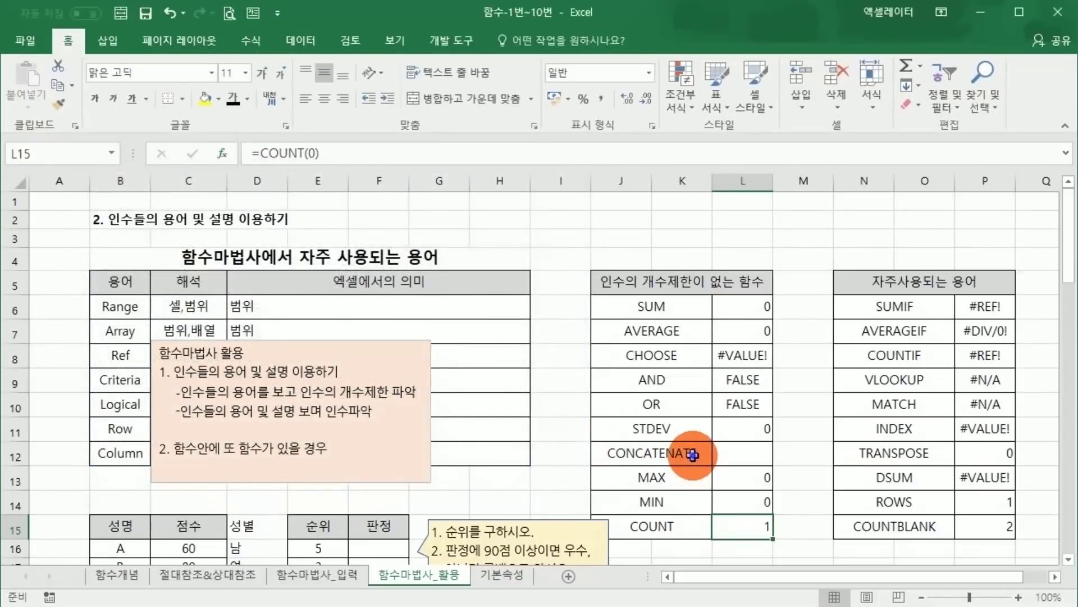
# - Move the 함수마법사 활용 text box down below the table of function wizard terms to uncover its rows
pyautogui.click(681, 456)
pyautogui.click(722, 393)
pyautogui.click(1009, 307)
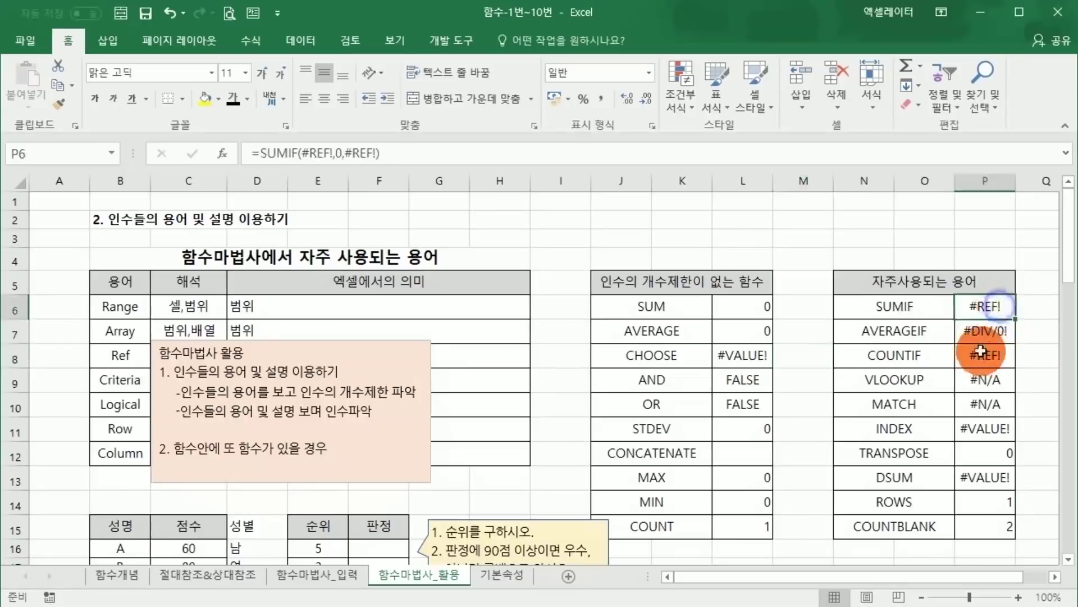
pyautogui.click(344, 353)
pyautogui.moveTo(335, 340); pyautogui.dragTo(364, 485)
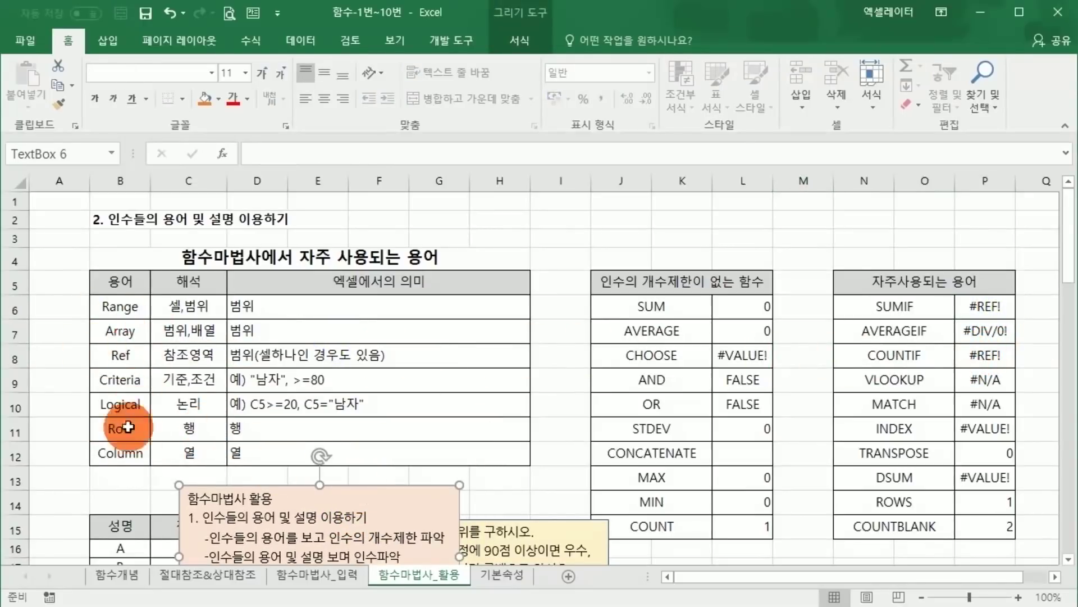
# - Open SUMIF's function arguments in P6 and set Range to the purchase places B40:B47 of the 가계부 table
pyautogui.click(991, 310)
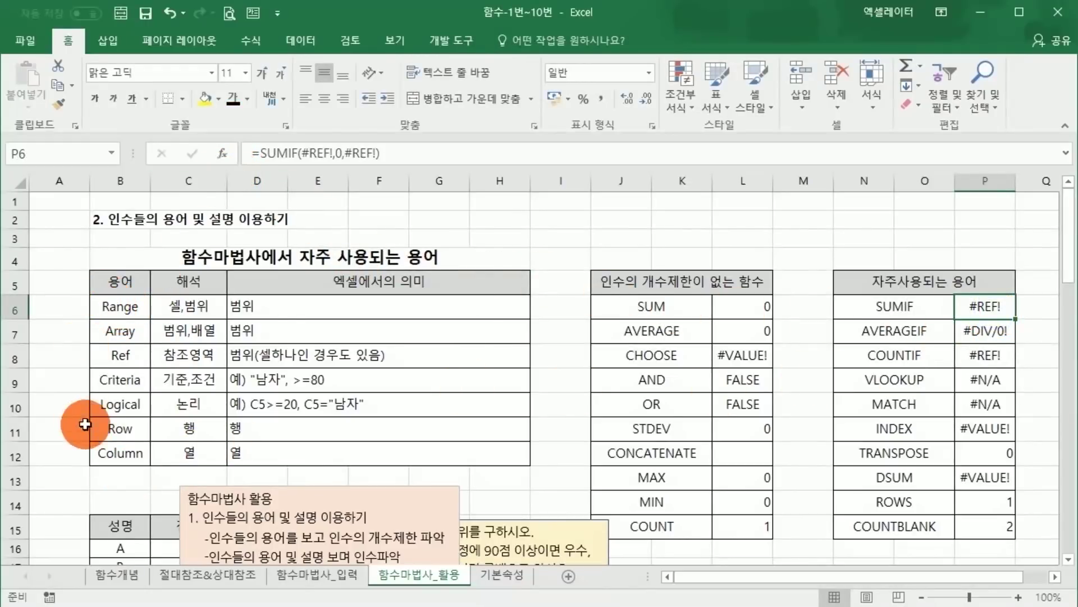
pyautogui.click(223, 152)
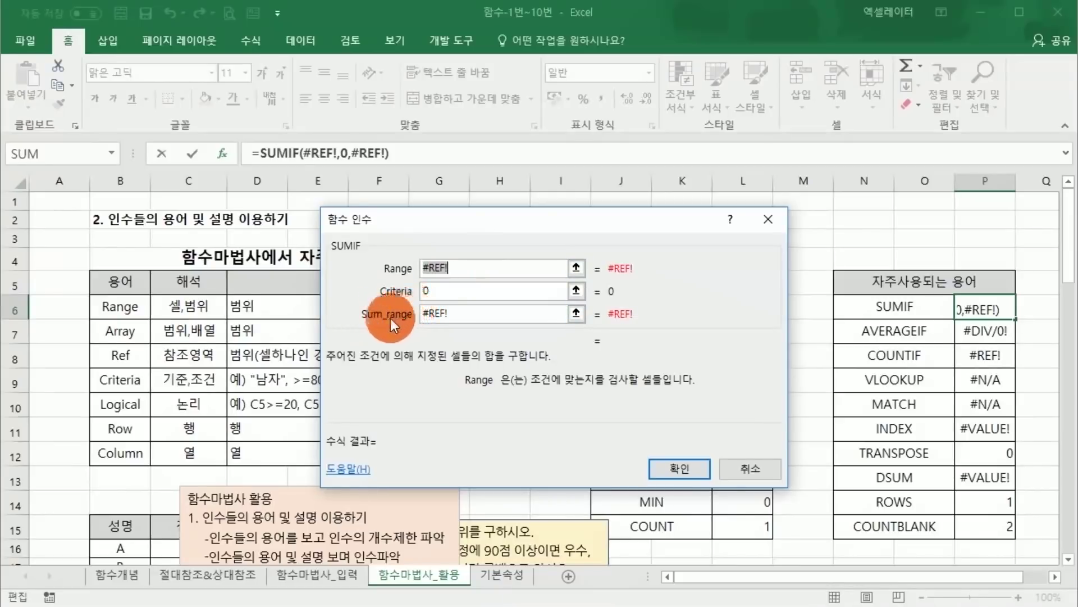
pyautogui.moveTo(435, 224); pyautogui.dragTo(576, 181)
pyautogui.scroll(-5, 552, 221)
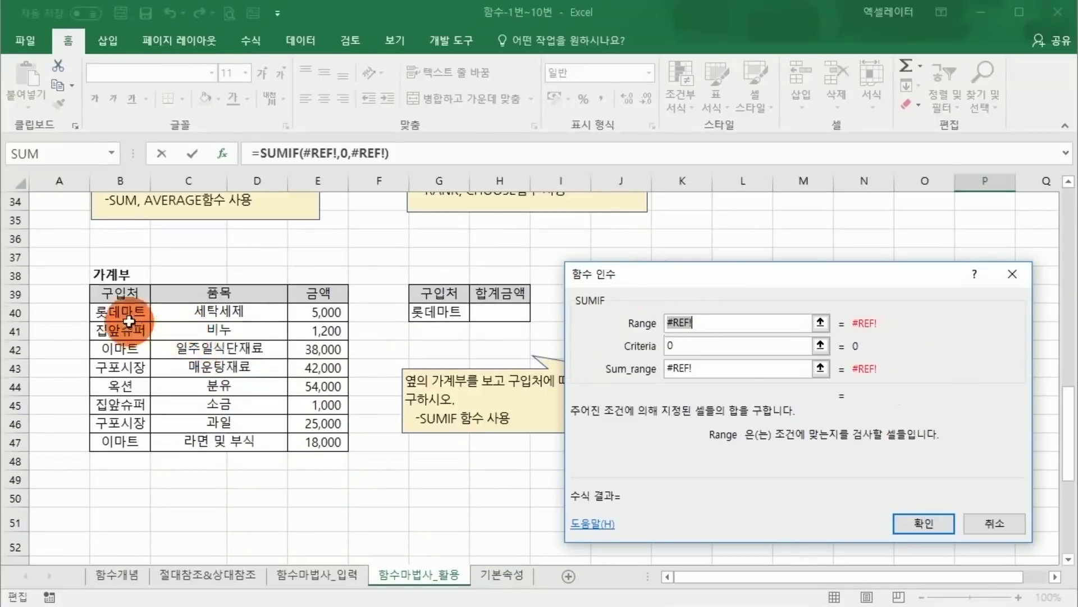
pyautogui.moveTo(128, 321); pyautogui.dragTo(120, 441)
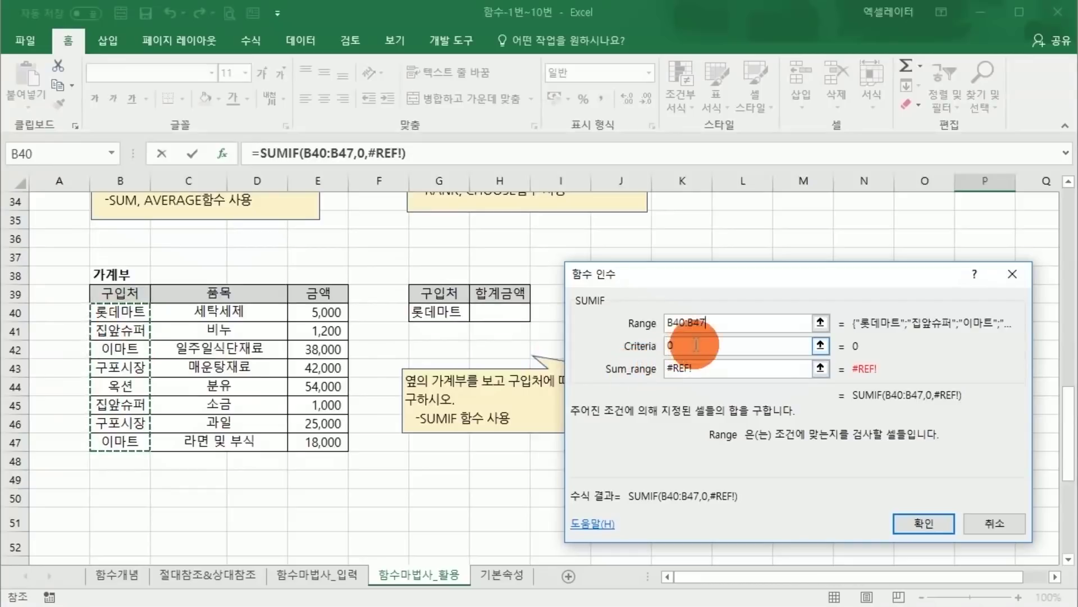
# - Set SUMIF's Criteria to G40 (롯데마트) and its Sum_range to the amounts E40:E47
pyautogui.click(640, 347)
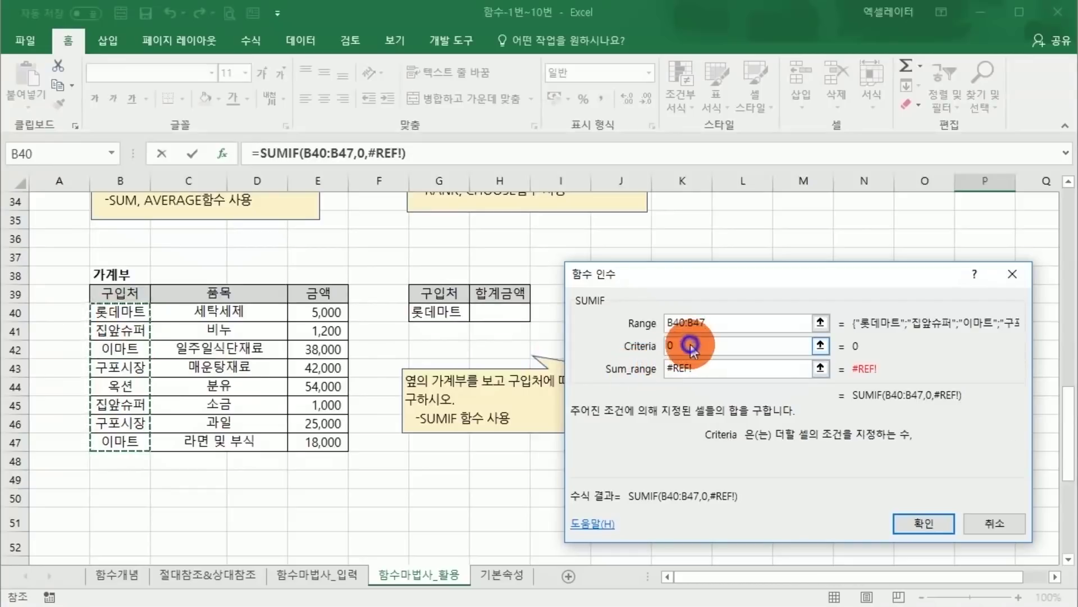
pyautogui.click(439, 312)
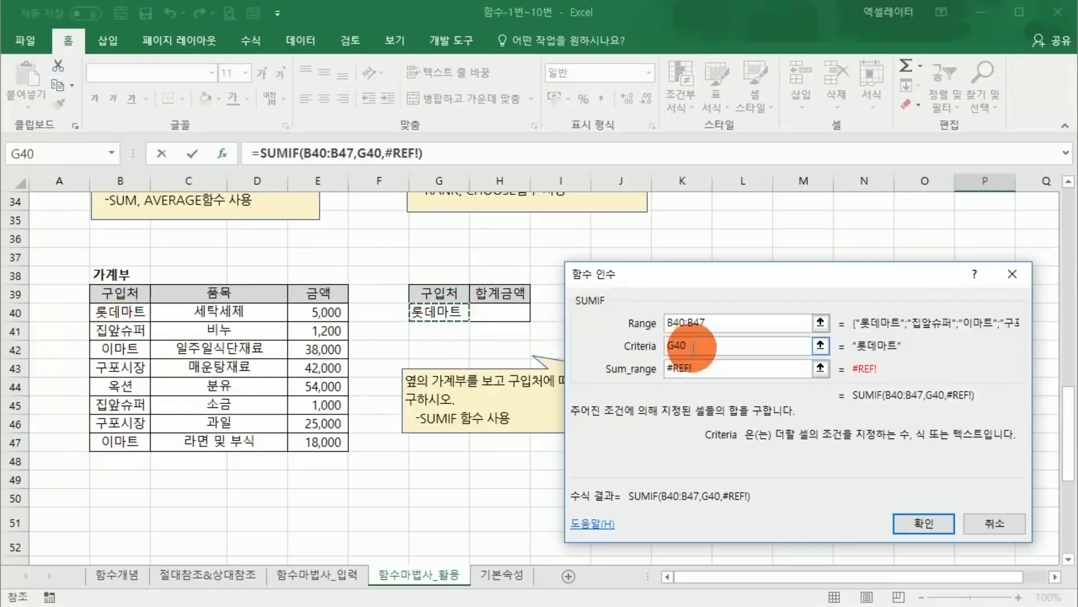
pyautogui.click(704, 367)
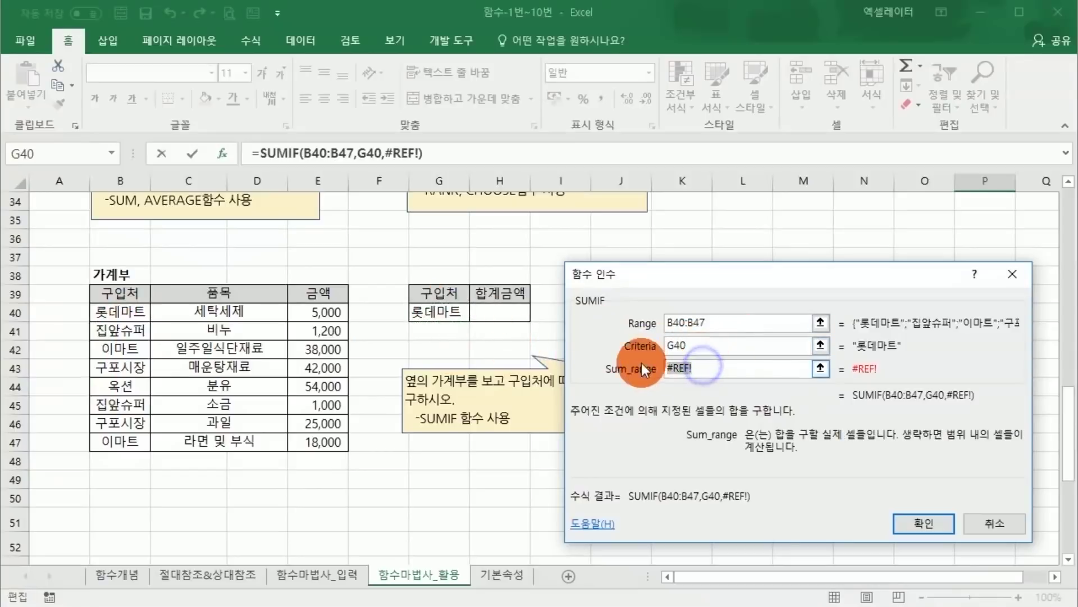
pyautogui.doubleClick(681, 368)
pyautogui.moveTo(337, 312); pyautogui.dragTo(348, 442)
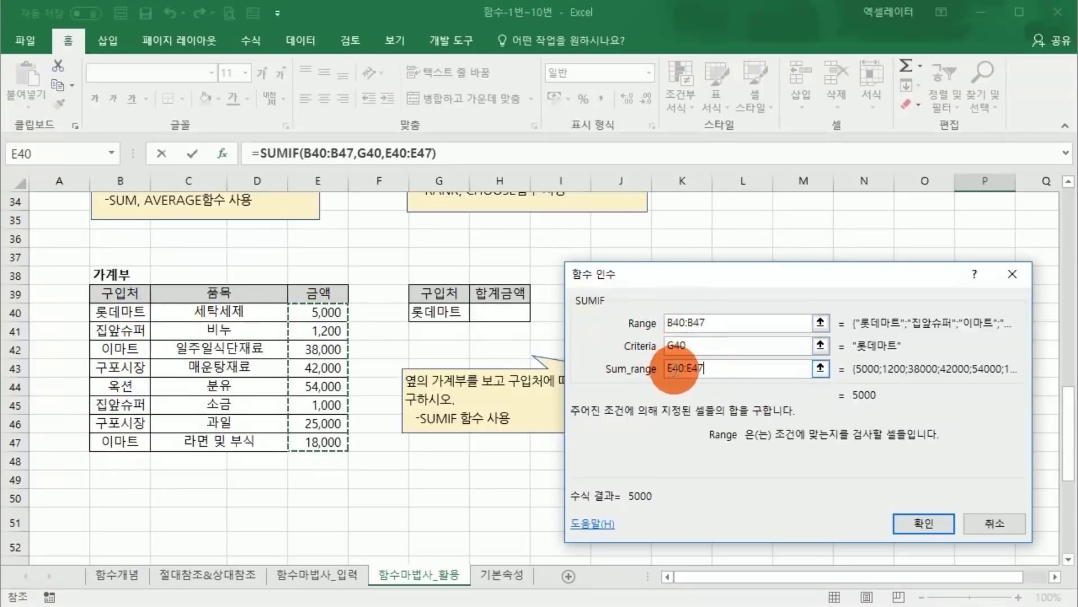
# - Confirm the SUMIF arguments and set the purchase place in G40 to 집앞슈퍼
pyautogui.click(905, 520)
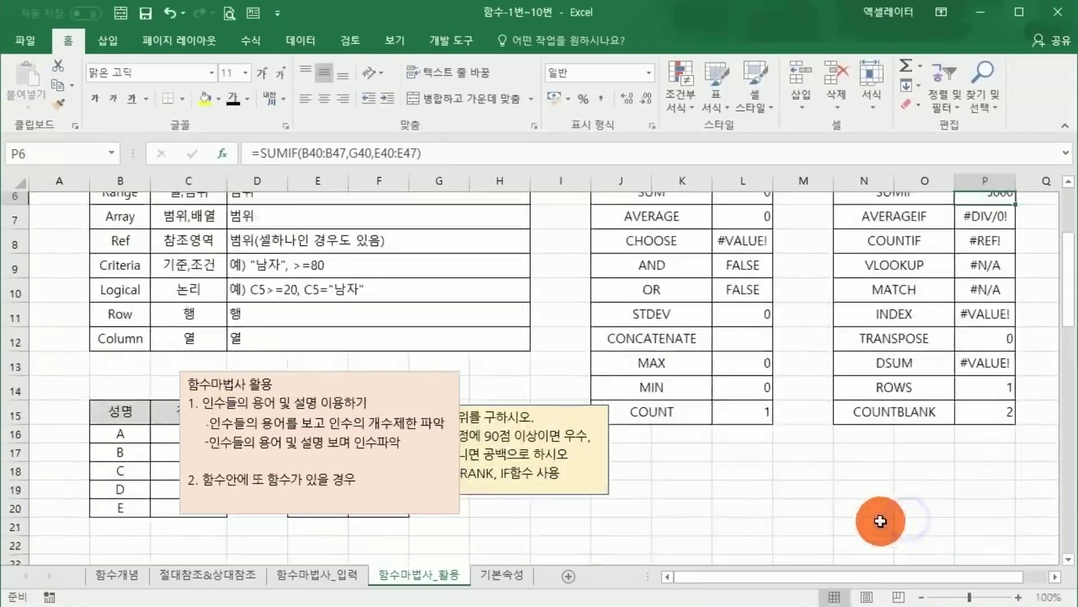
pyautogui.scroll(3, 878, 449)
pyautogui.scroll(-8, 739, 388)
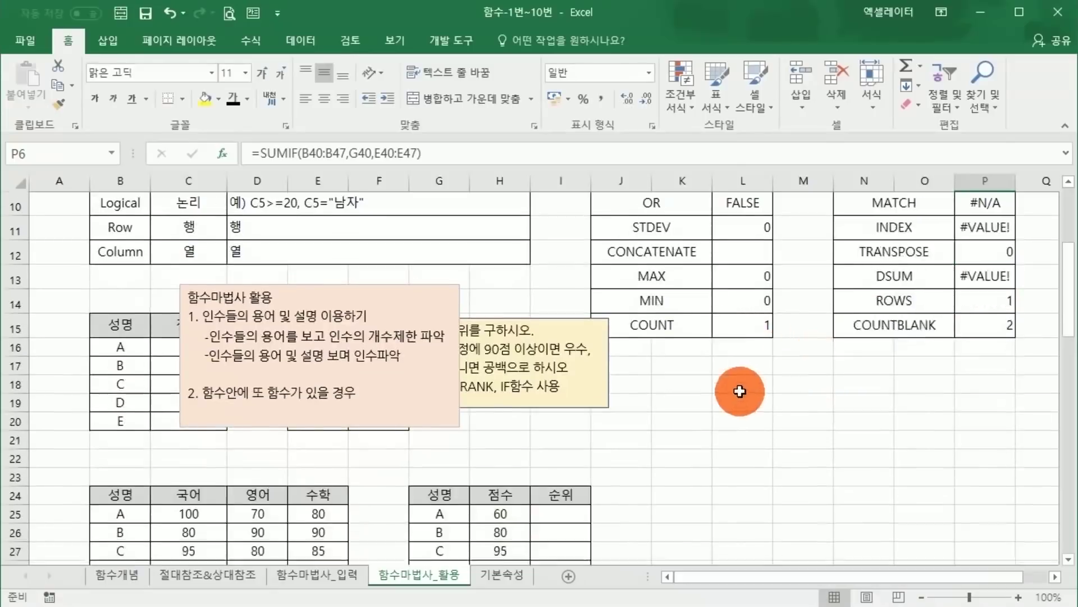
pyautogui.click(444, 442)
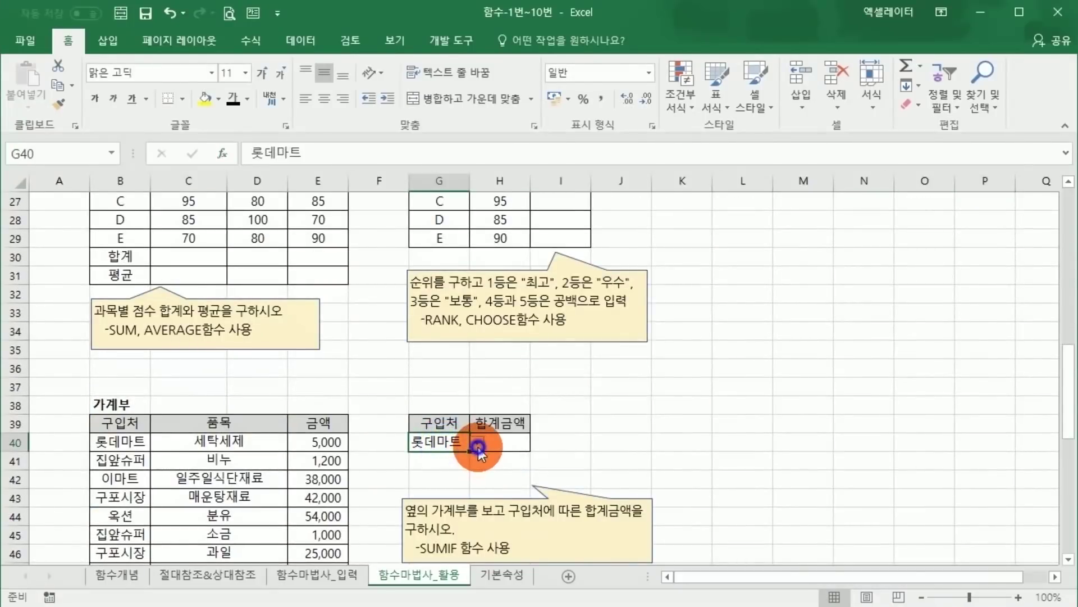
pyautogui.click(477, 442)
pyautogui.click(444, 474)
# - Compare the 집앞슈퍼 entries in rows 41 and 45 and their amounts with the SUMIF result in P6
pyautogui.scroll(-1, 225, 449)
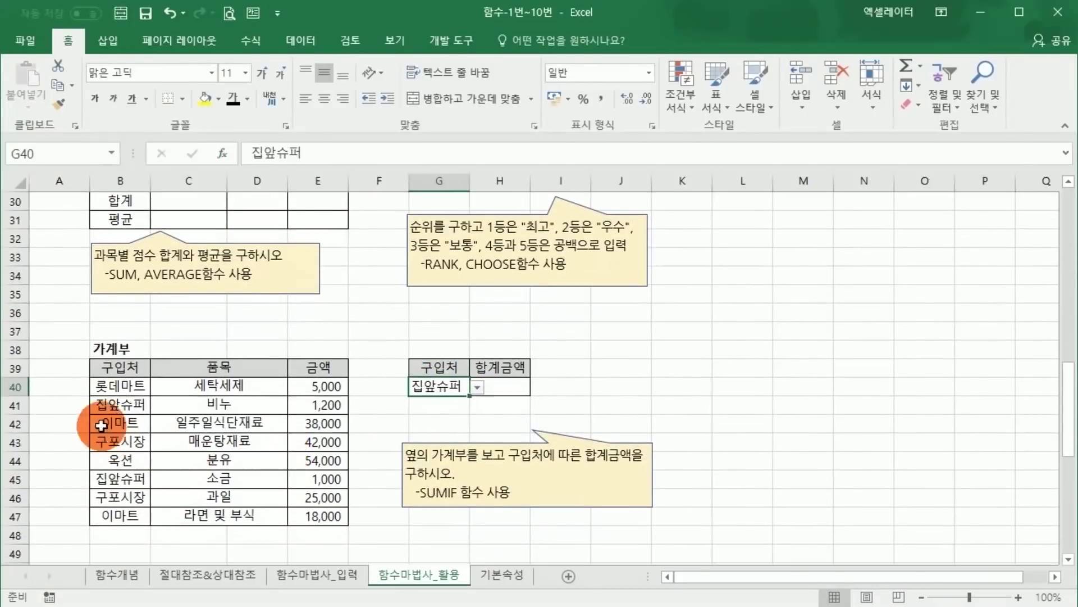
pyautogui.click(123, 405)
pyautogui.moveTo(120, 403); pyautogui.dragTo(340, 405)
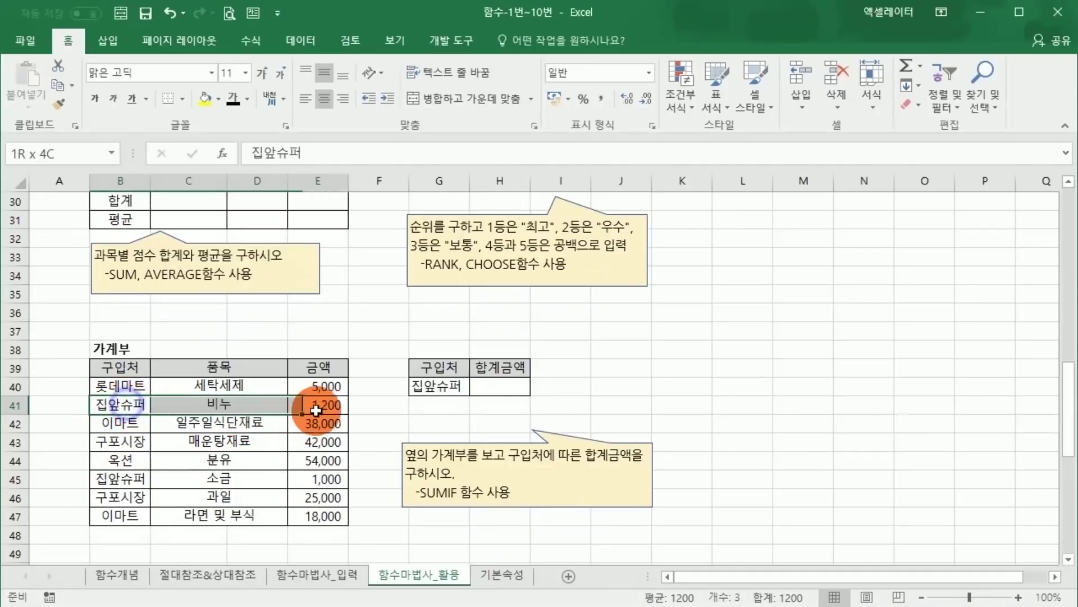
pyautogui.moveTo(115, 481); pyautogui.dragTo(333, 479)
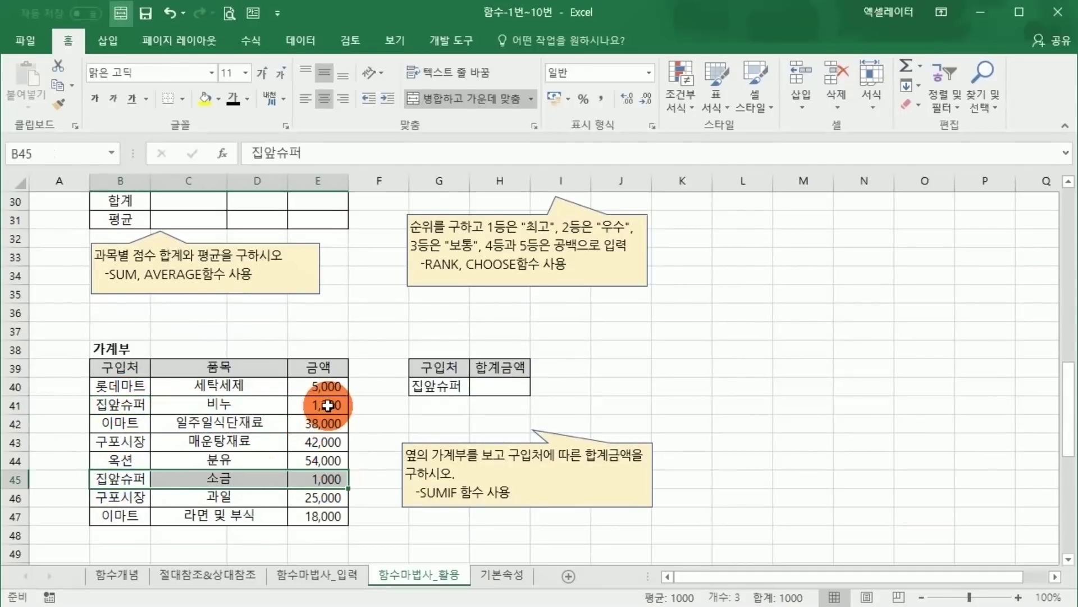
pyautogui.moveTo(328, 405); pyautogui.dragTo(327, 420)
pyautogui.click(326, 482)
pyautogui.click(333, 405)
pyautogui.scroll(9, 337, 405)
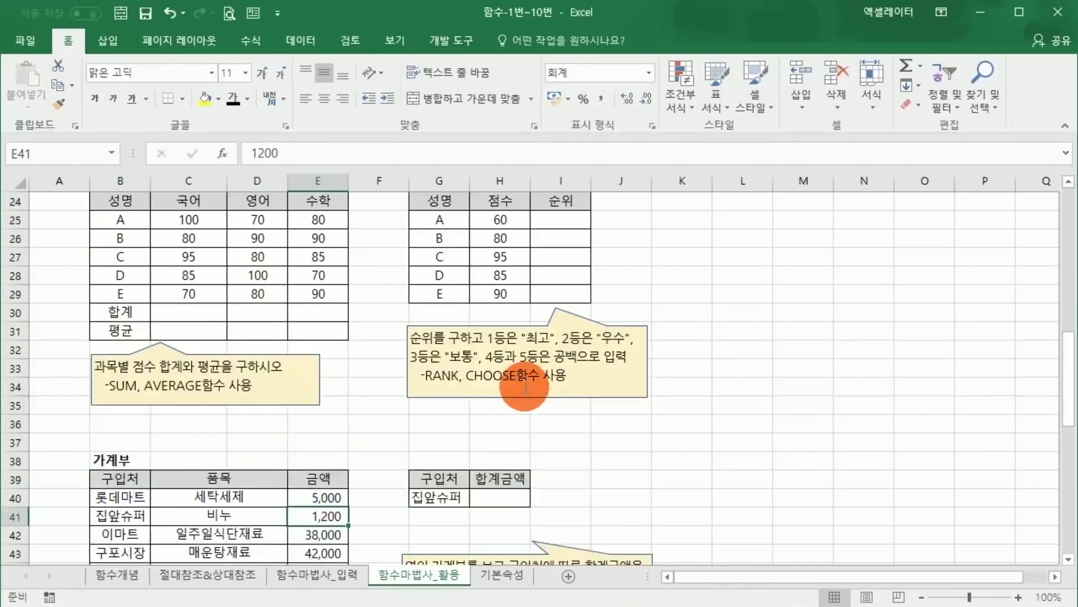
pyautogui.click(991, 272)
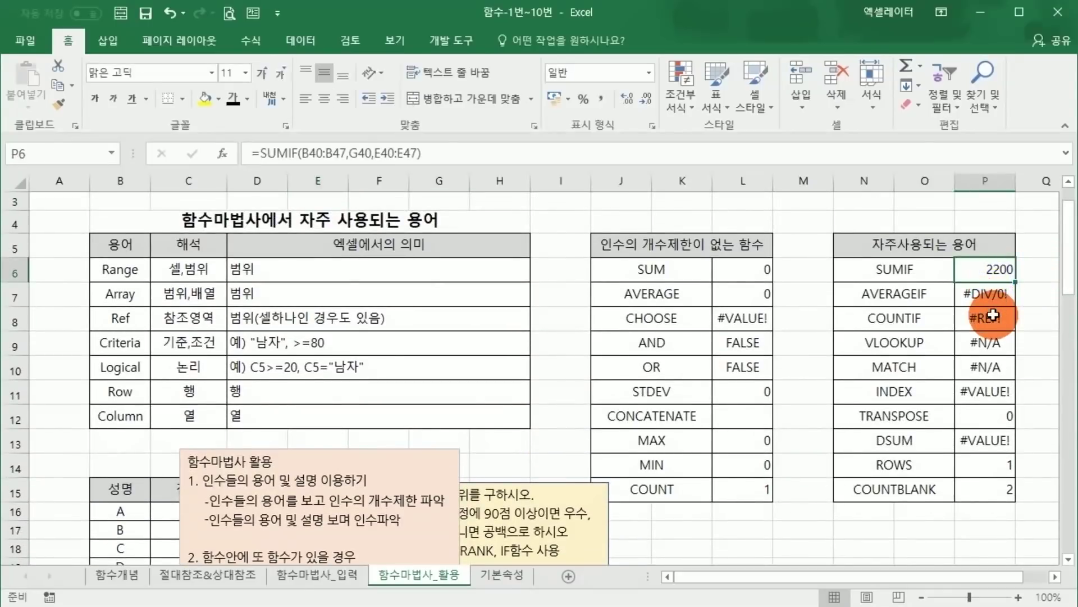
# - Review SUMIF's Range, Criteria and Sum_range arguments in P6 and cancel the dialog
pyautogui.click(910, 270)
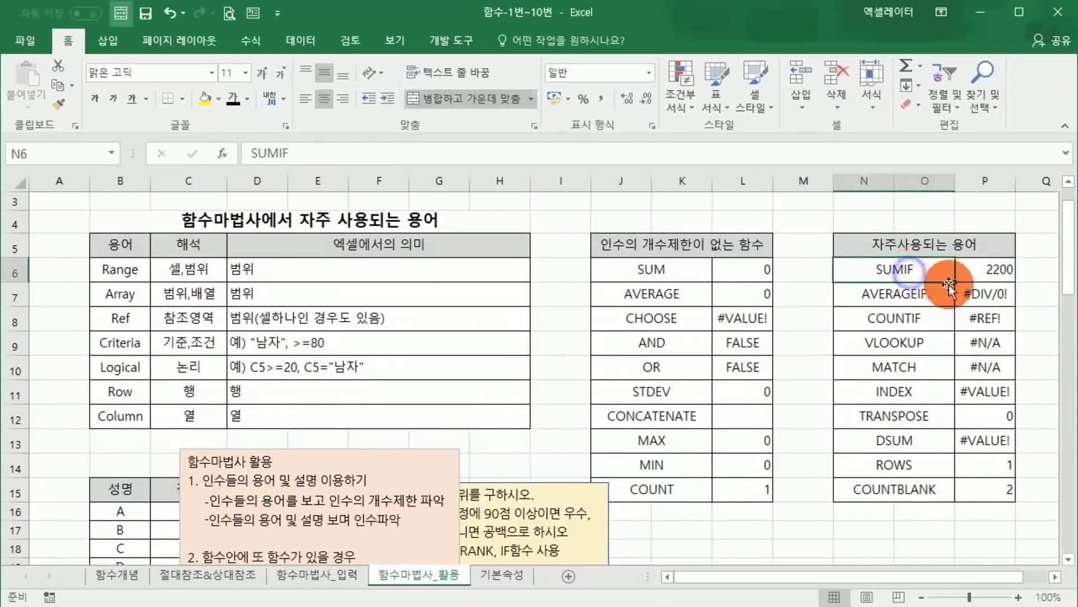
pyautogui.click(981, 274)
pyautogui.click(221, 155)
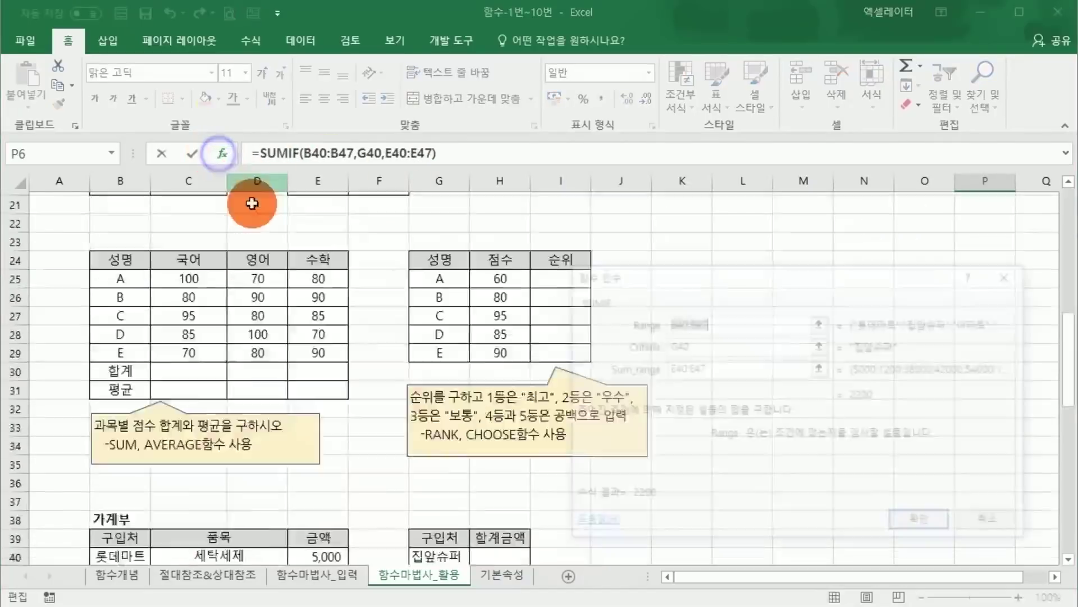
pyautogui.click(619, 343)
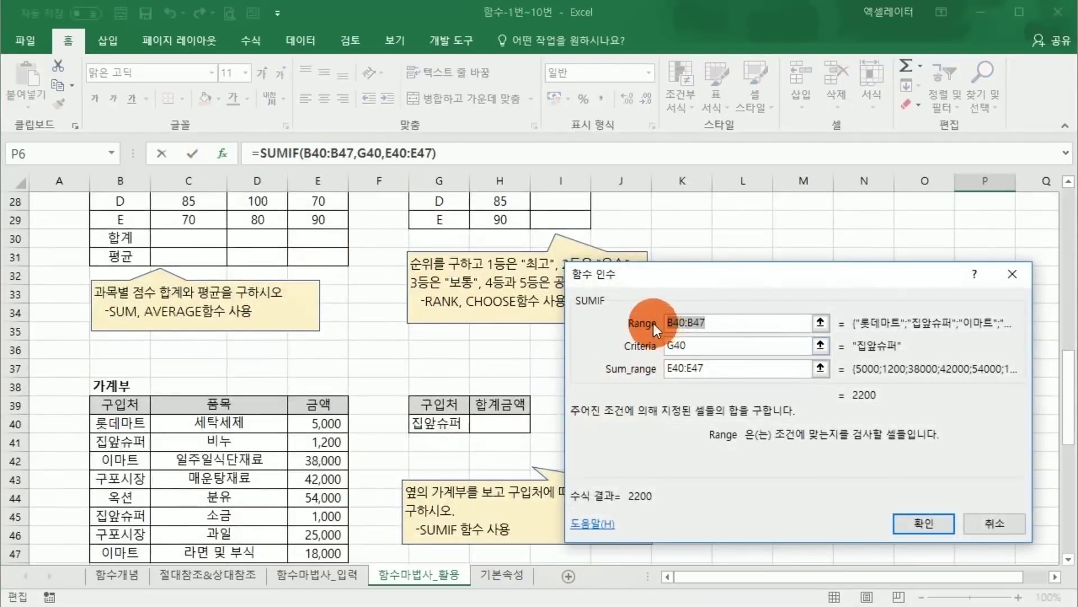
pyautogui.scroll(8, 643, 354)
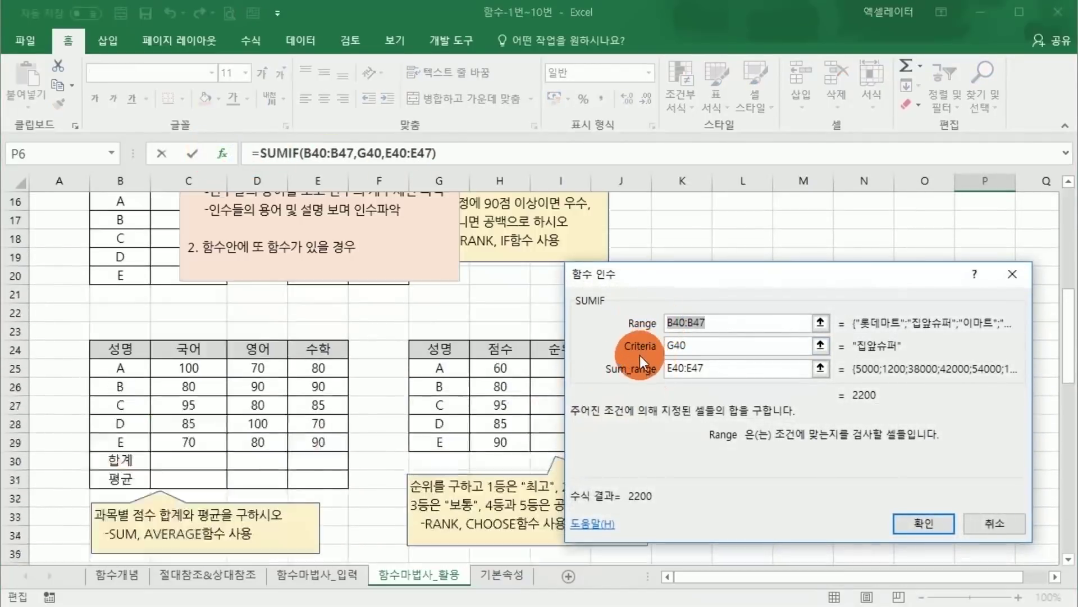
pyautogui.moveTo(699, 279); pyautogui.dragTo(257, 267)
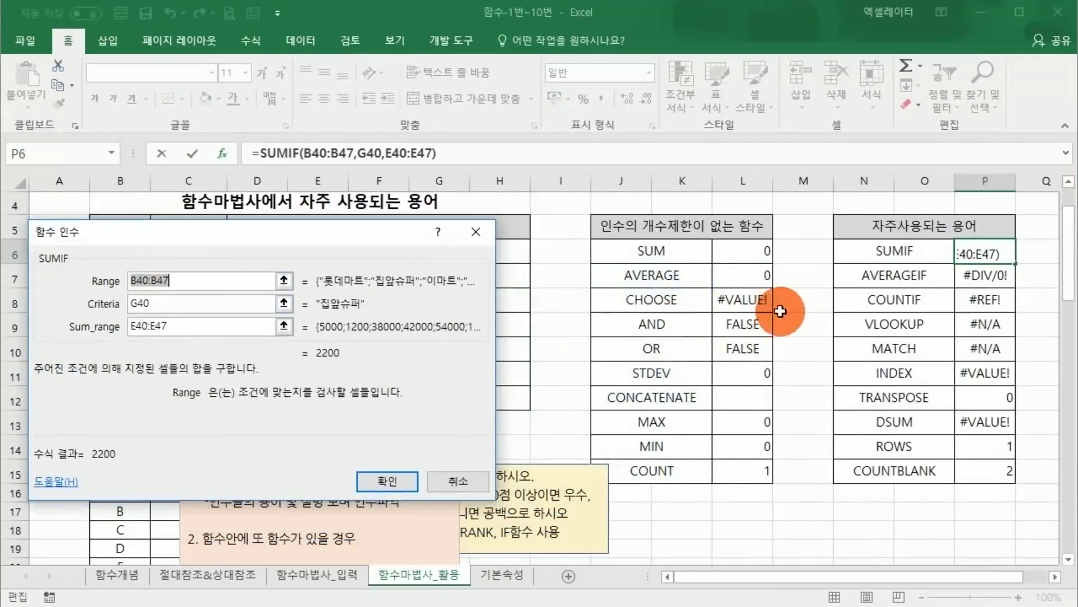
pyautogui.click(483, 510)
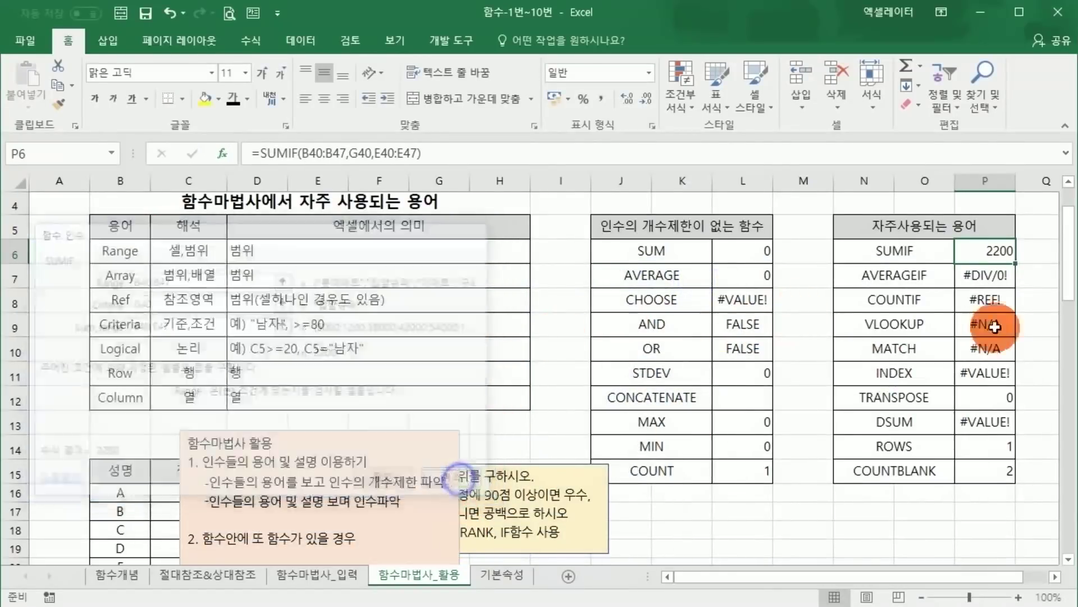
# - Inspect AVERAGEIF's Range, Criteria and Average_range arguments in P7, reopening them for a second look, and close the dialog
pyautogui.click(992, 276)
pyautogui.click(222, 154)
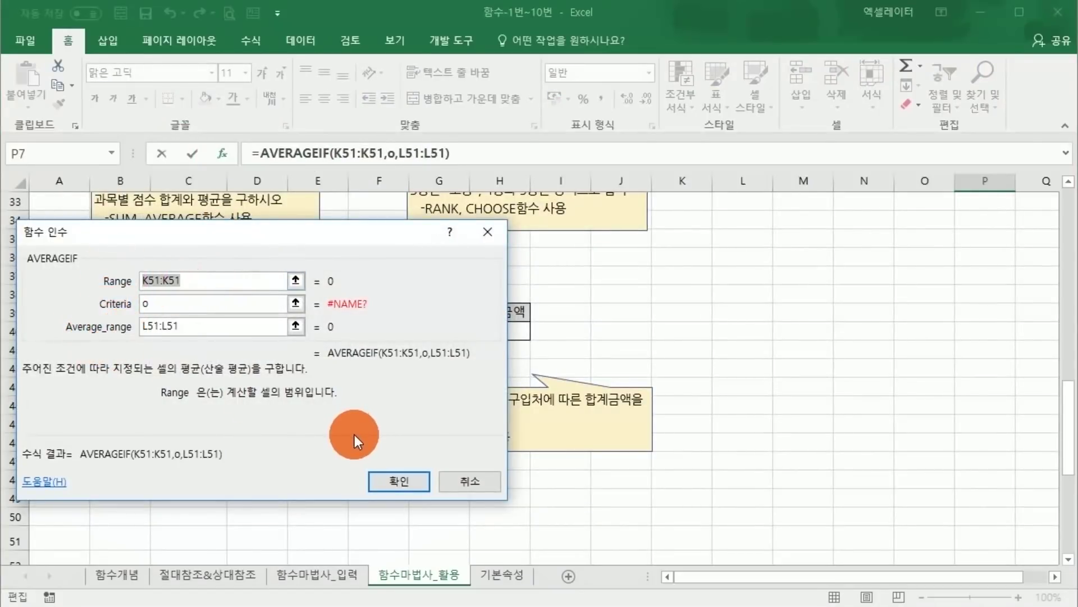
pyautogui.click(197, 279)
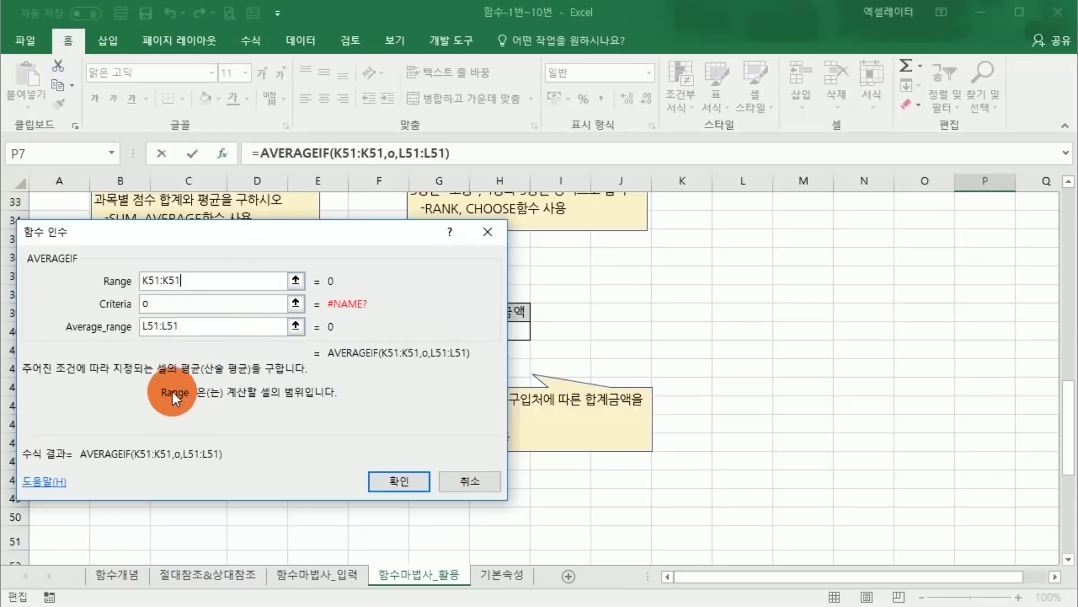
pyautogui.click(476, 485)
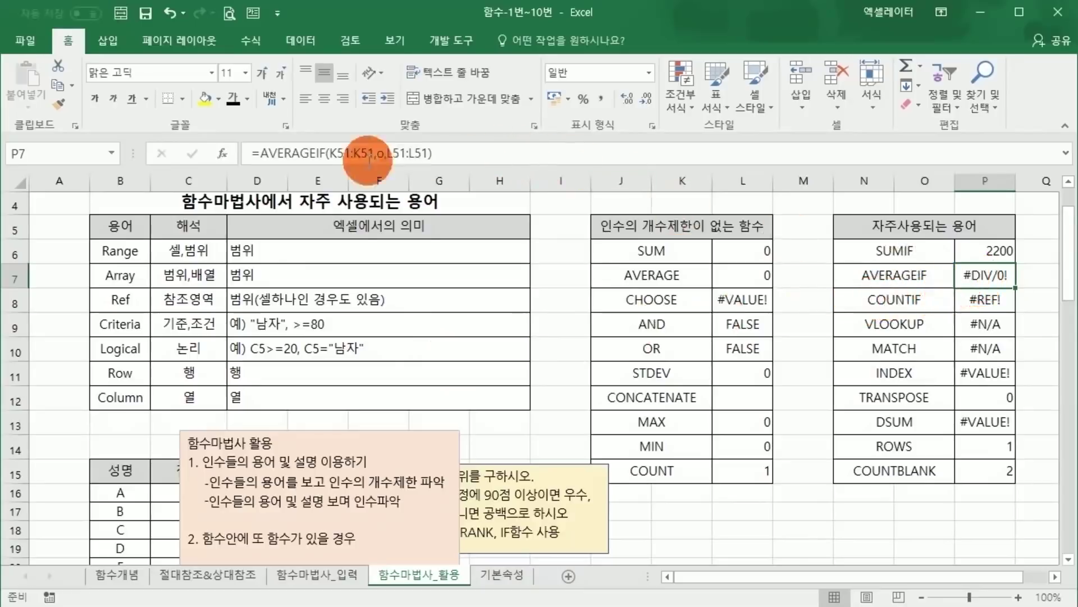
pyautogui.click(222, 152)
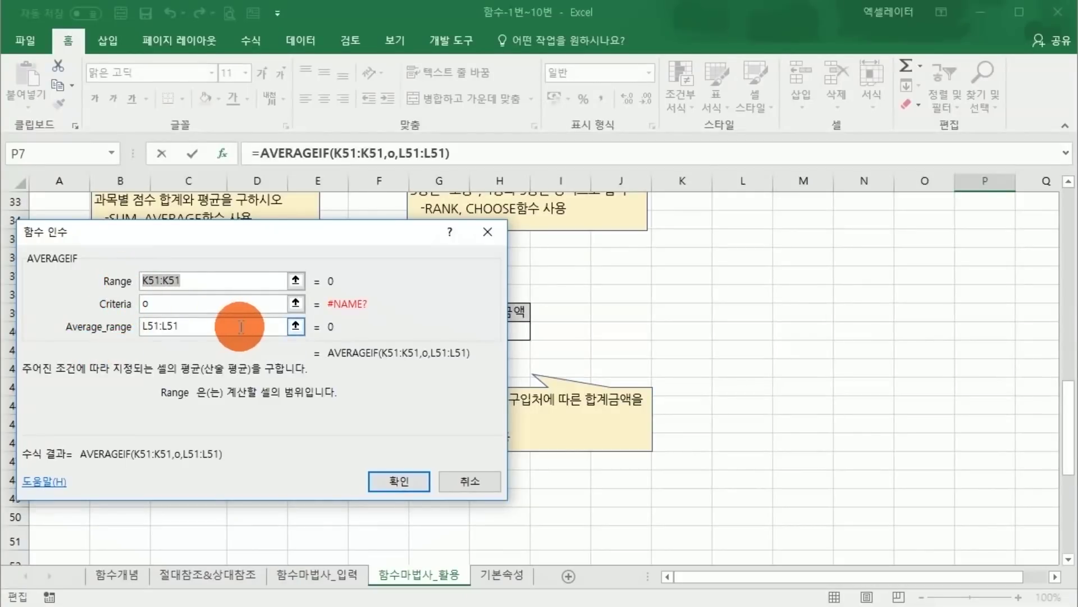
pyautogui.scroll(10, 242, 338)
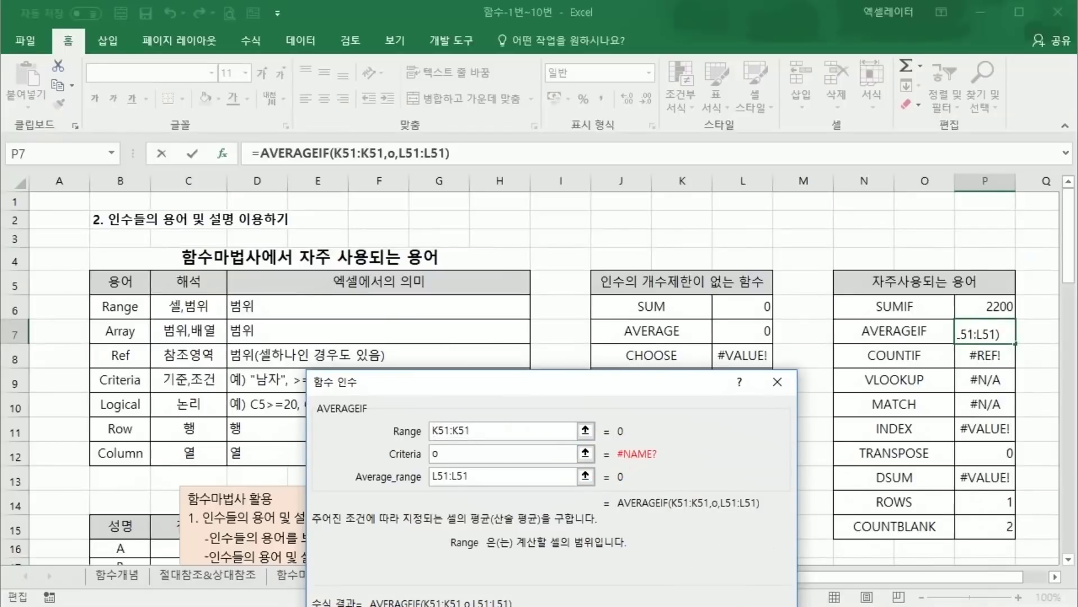
pyautogui.press('Return')
# - Inspect VLOOKUP's function arguments in P9 and move the dialog clear of the function wizard terms
pyautogui.click(962, 381)
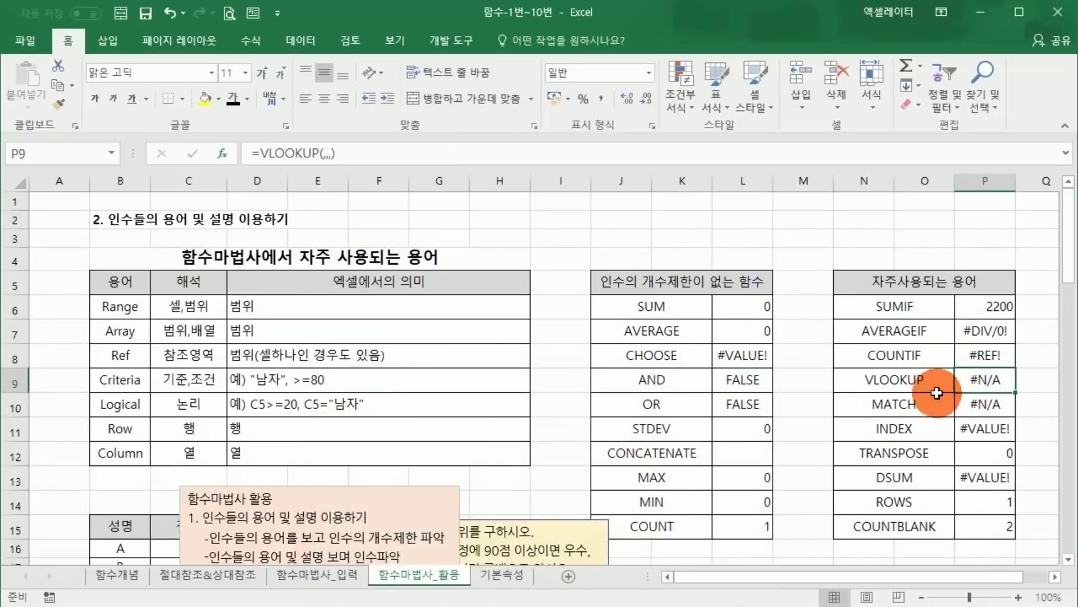
pyautogui.click(223, 153)
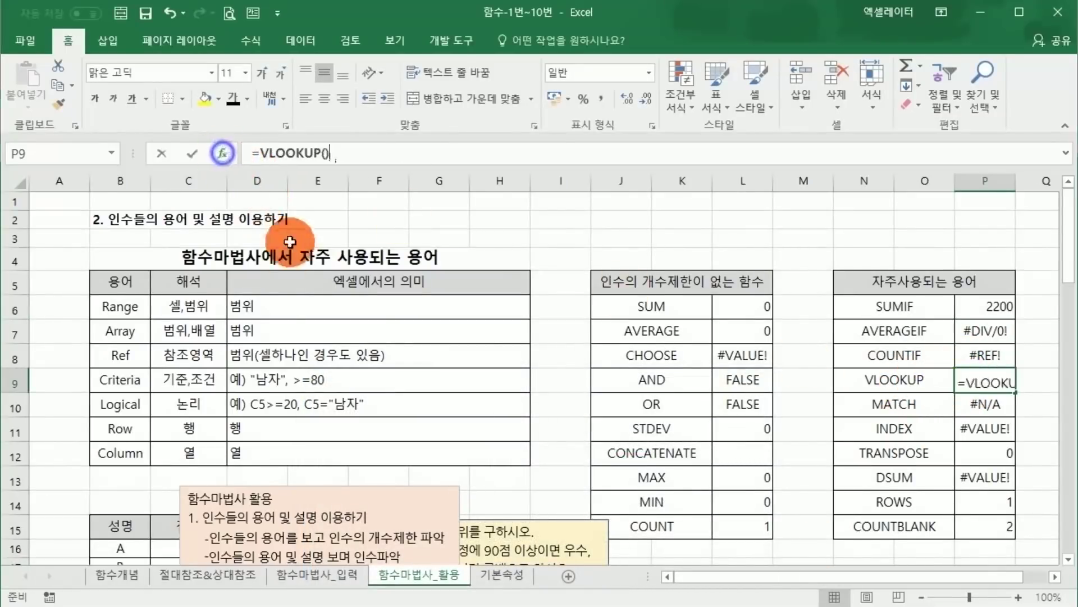
pyautogui.moveTo(343, 302); pyautogui.dragTo(343, 244)
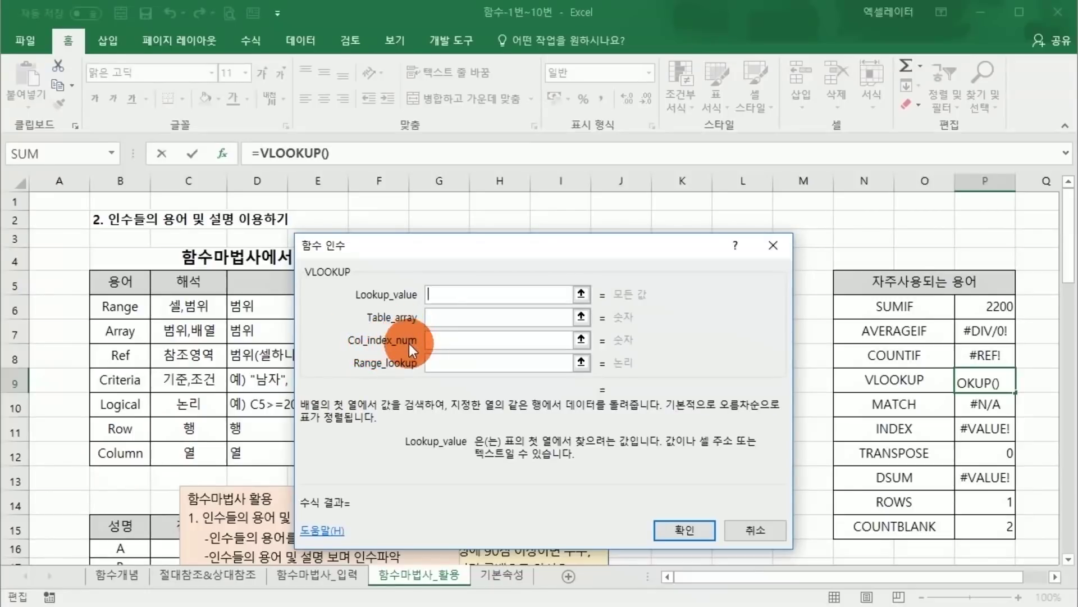
pyautogui.moveTo(409, 342); pyautogui.dragTo(548, 354)
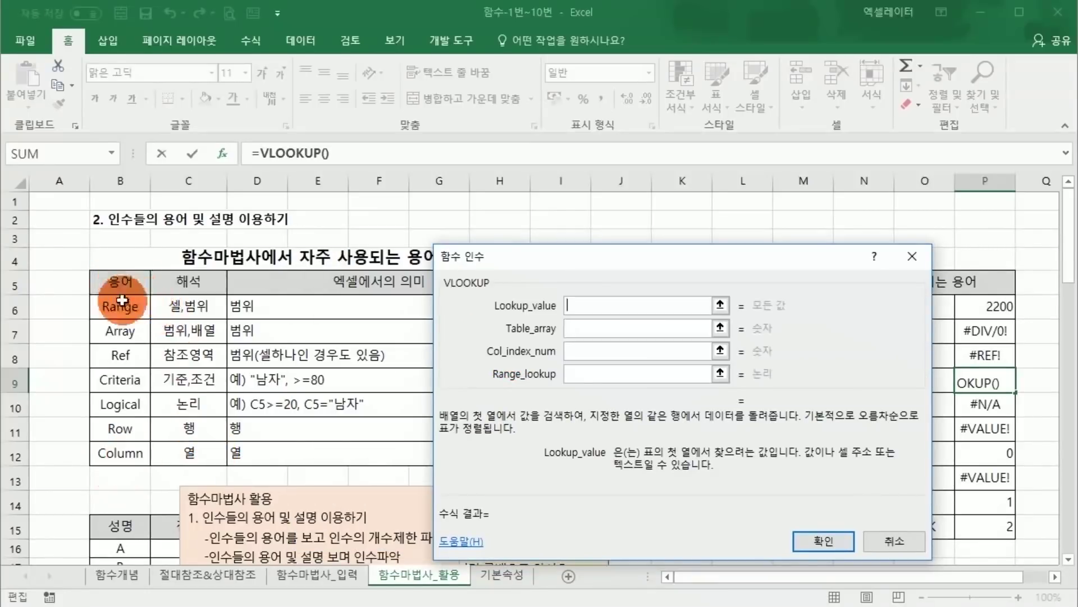
# - Try the function wizard terms range B6:H12 as VLOOKUP's Table_array
pyautogui.click(585, 327)
pyautogui.click(112, 305)
pyautogui.moveTo(179, 341); pyautogui.dragTo(500, 452)
pyautogui.click(584, 305)
pyautogui.click(93, 314)
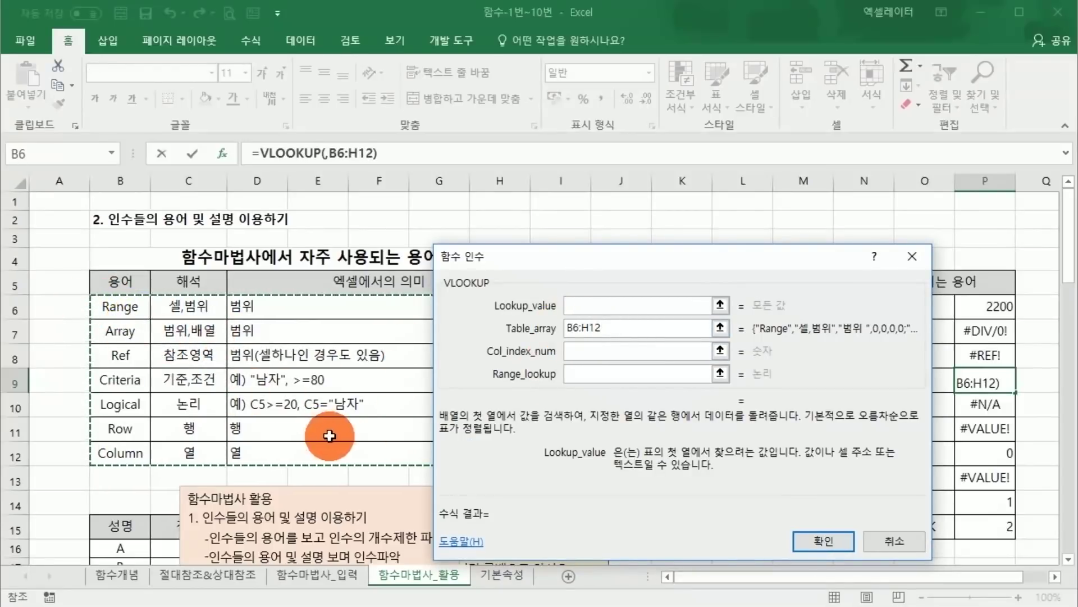
# - Try 2 as VLOOKUP's Col_index_num, read the Range_lookup description and cancel the dialog
pyautogui.click(584, 350)
pyautogui.write('2')
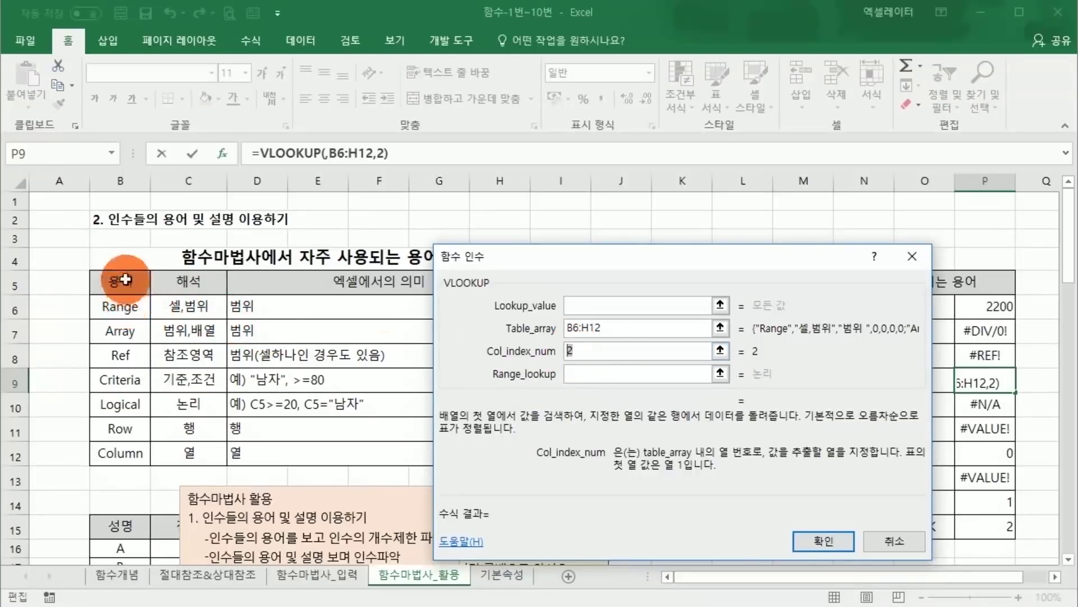
pyautogui.click(592, 373)
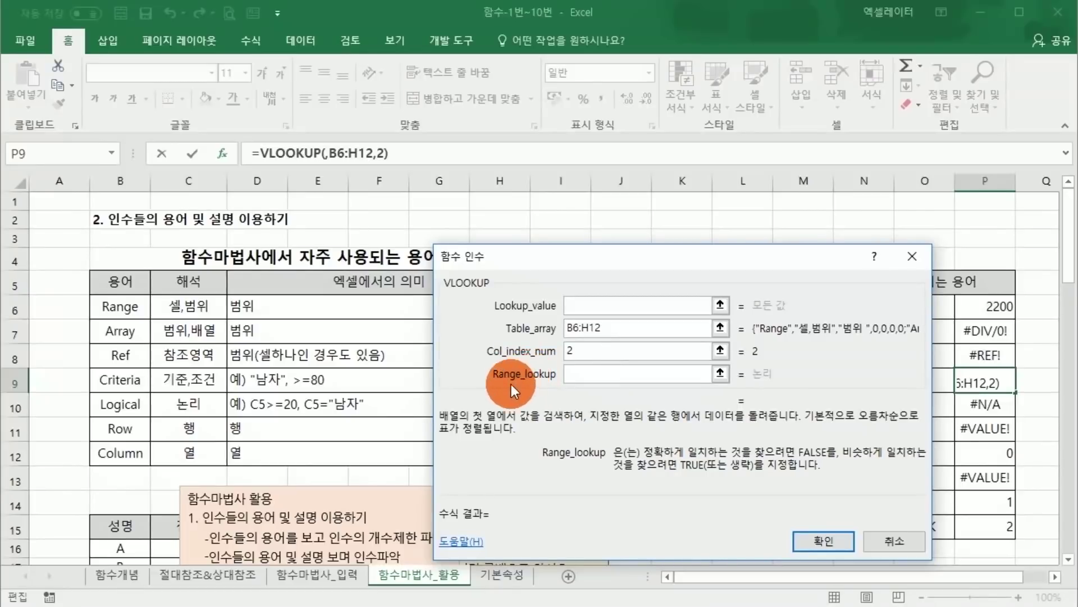
pyautogui.click(886, 542)
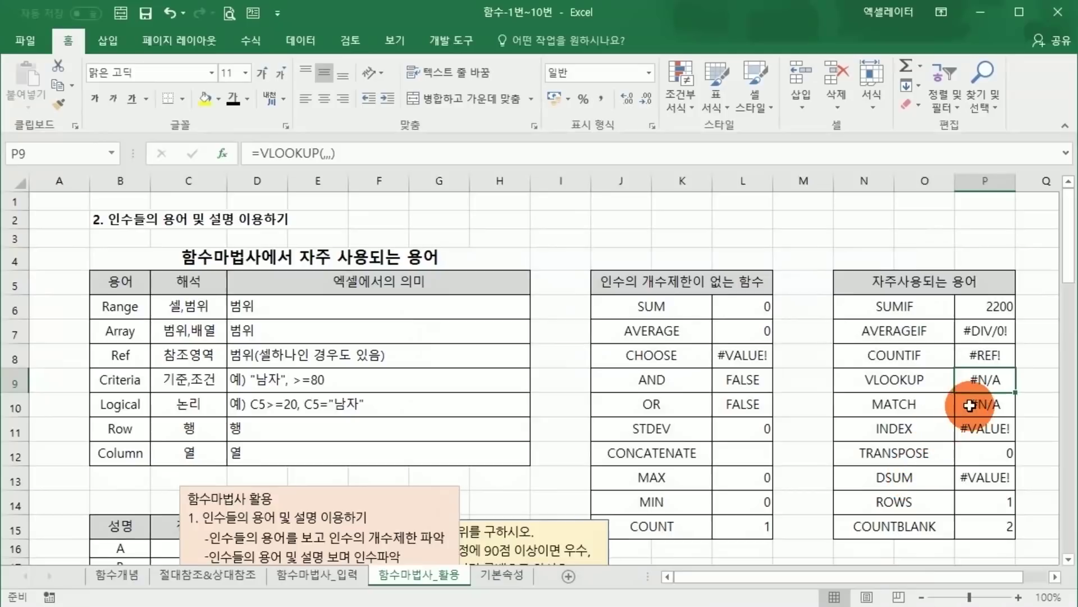
# - Inspect MATCH's Lookup_value, Lookup_array and Match_type arguments in P10 and cancel the dialog
pyautogui.click(985, 404)
pyautogui.click(227, 152)
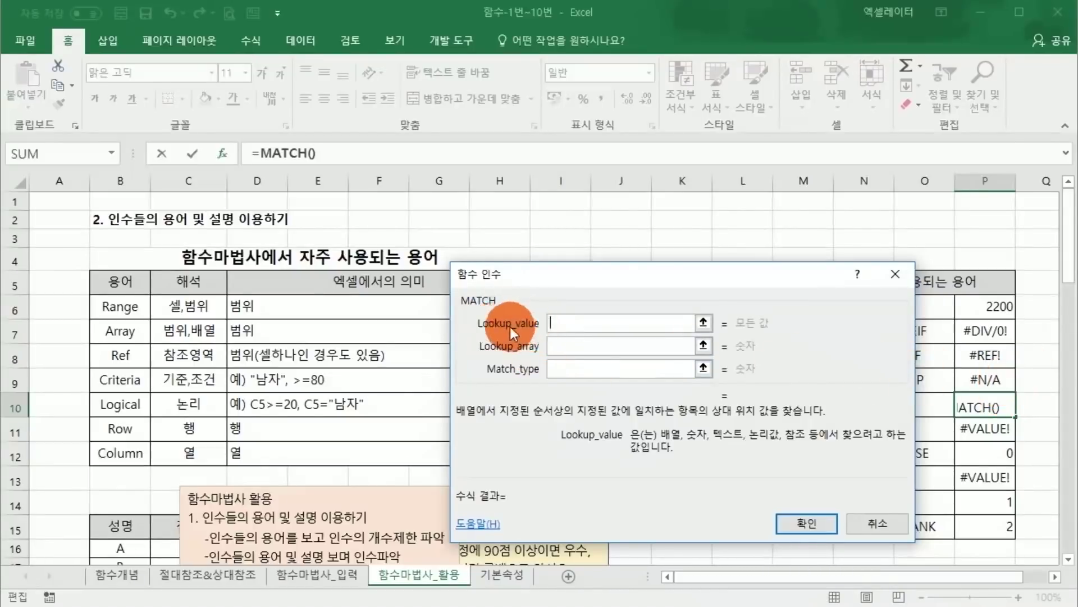
pyautogui.click(556, 325)
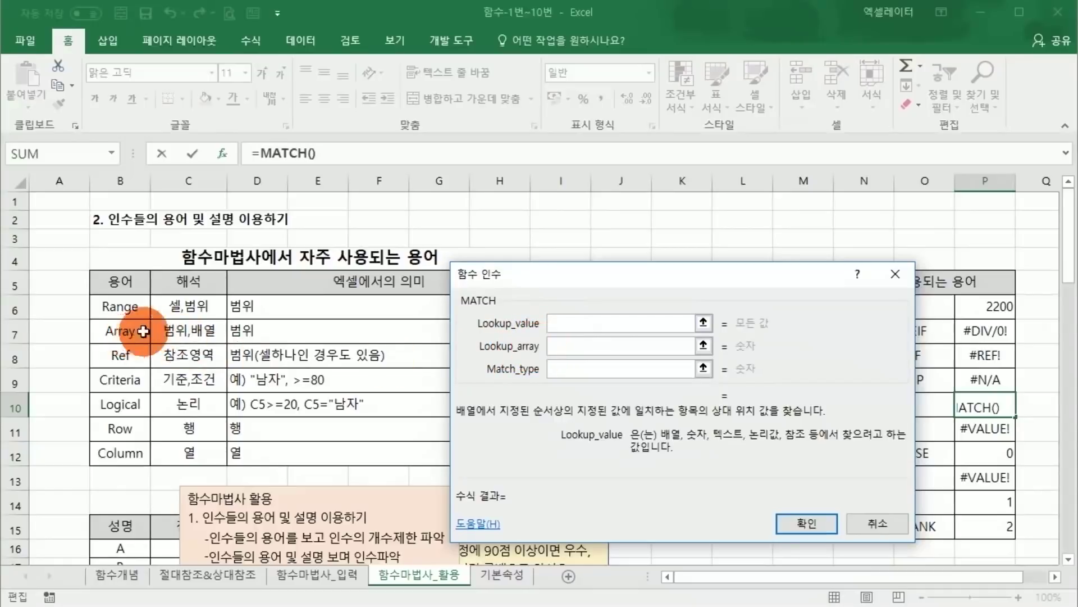
pyautogui.click(566, 344)
pyautogui.click(884, 520)
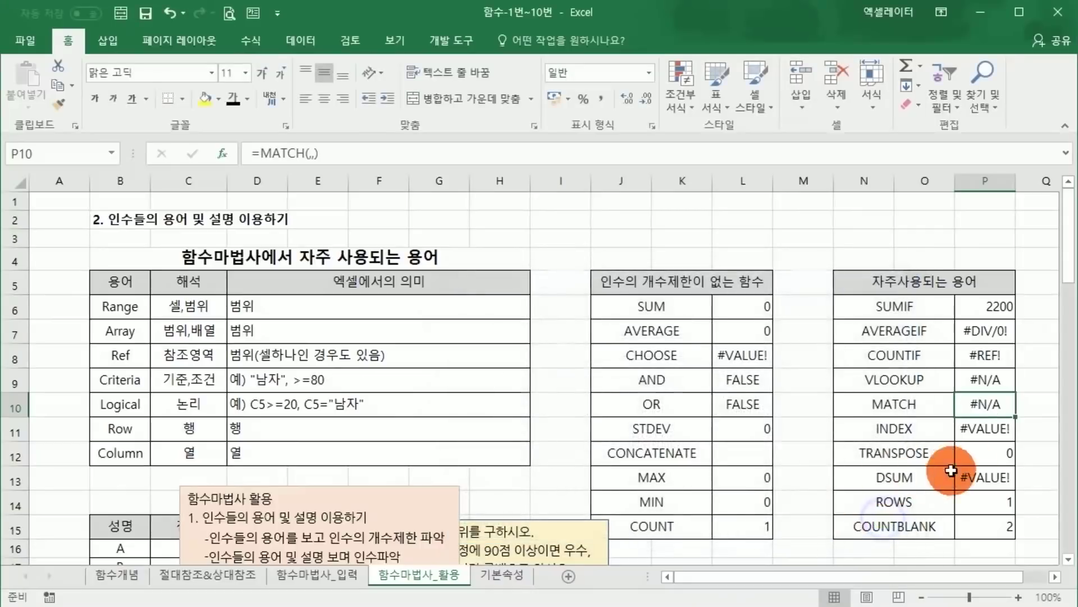
# - Compare INDEX's arguments in P11 with the Row and Column terms in B11 and B12, and cancel the dialog
pyautogui.click(986, 427)
pyautogui.click(221, 153)
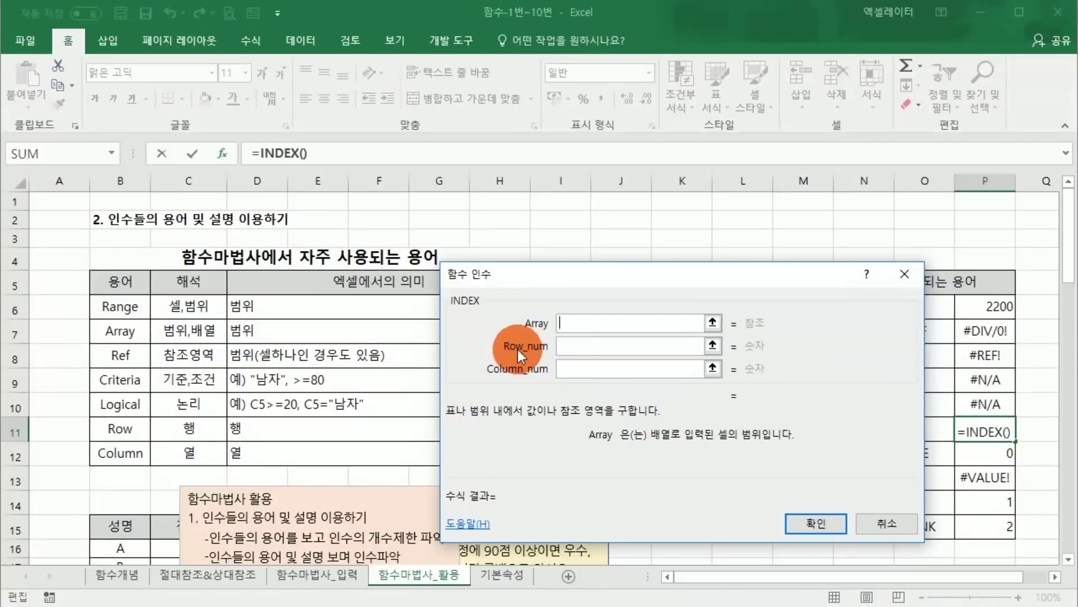
pyautogui.click(129, 427)
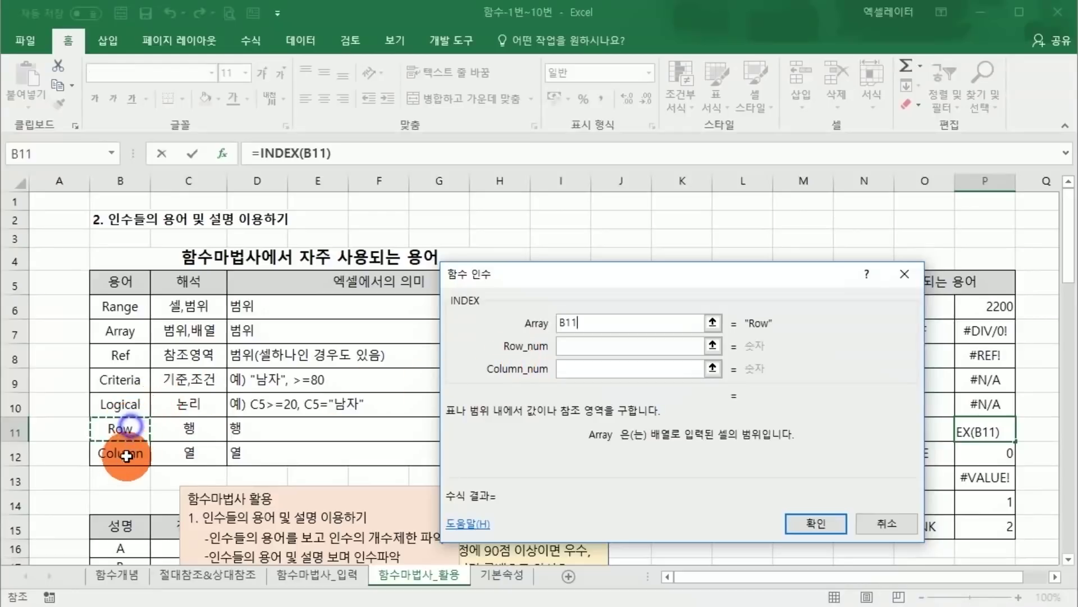
pyautogui.click(126, 455)
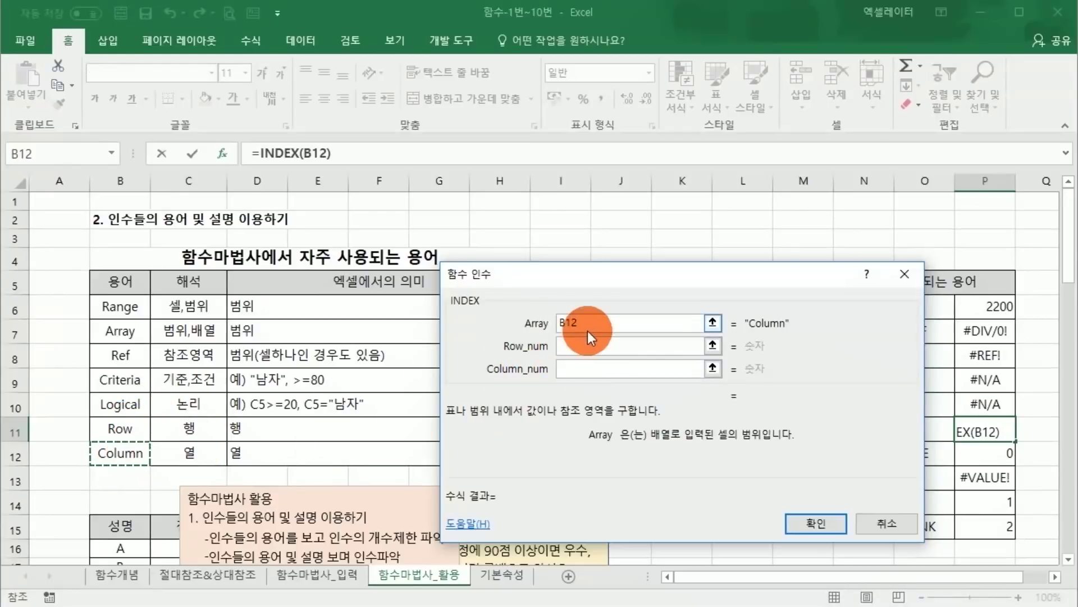
pyautogui.moveTo(588, 332); pyautogui.dragTo(542, 322)
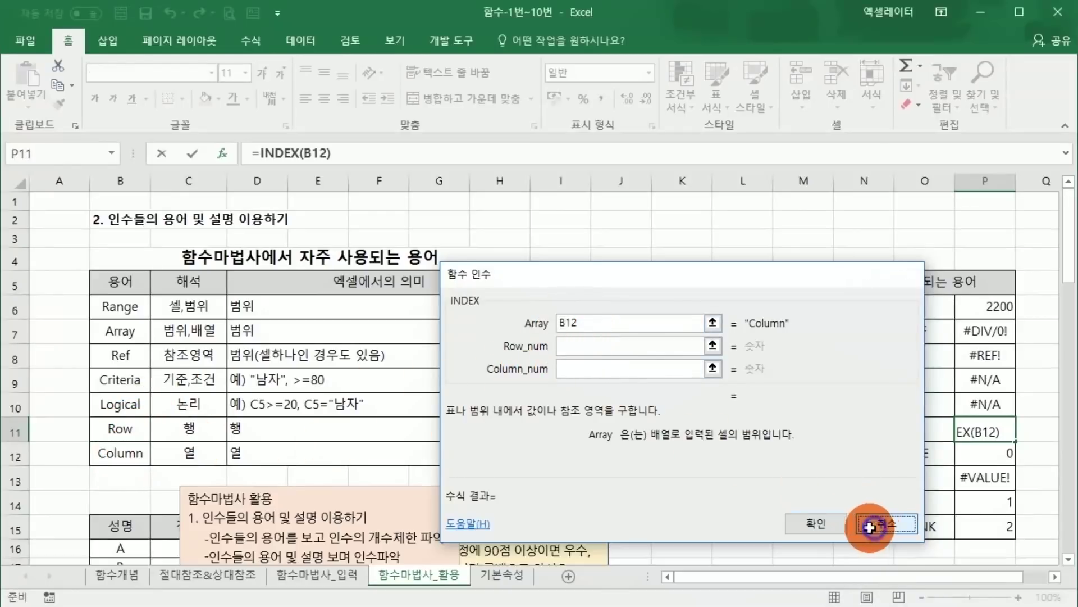
pyautogui.click(874, 524)
# - Inspect TRANSPOSE's Array argument and its description in P12, and cancel the dialog
pyautogui.click(986, 455)
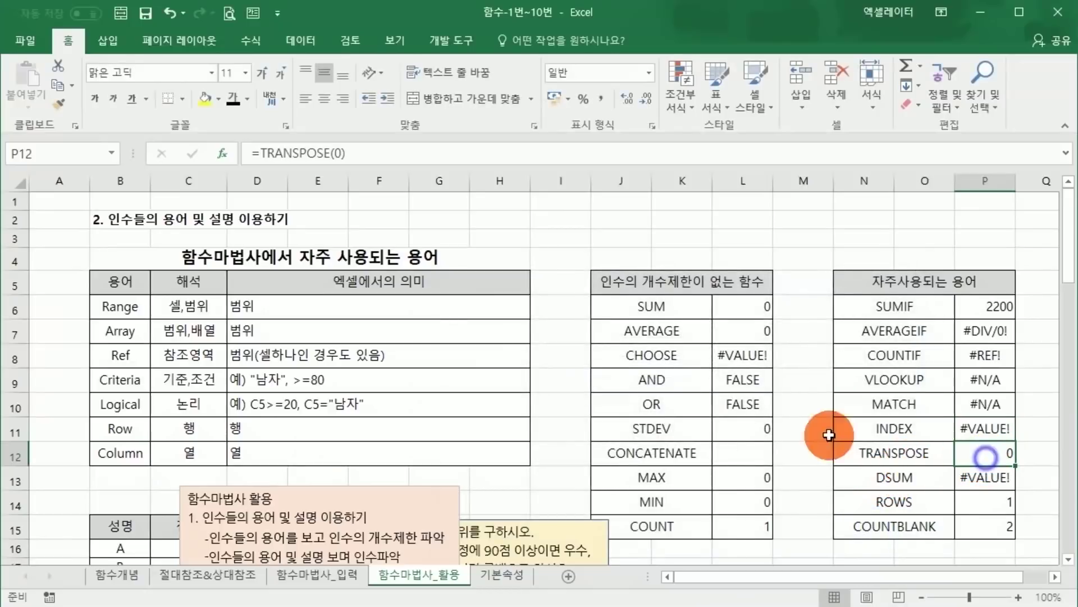
pyautogui.click(229, 156)
pyautogui.click(506, 362)
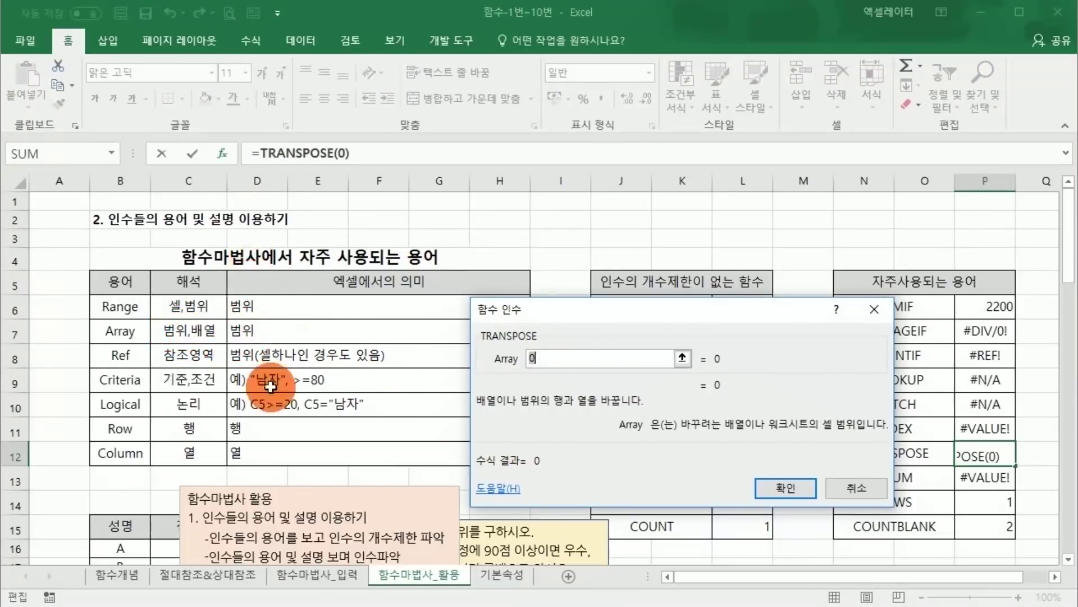
pyautogui.click(855, 489)
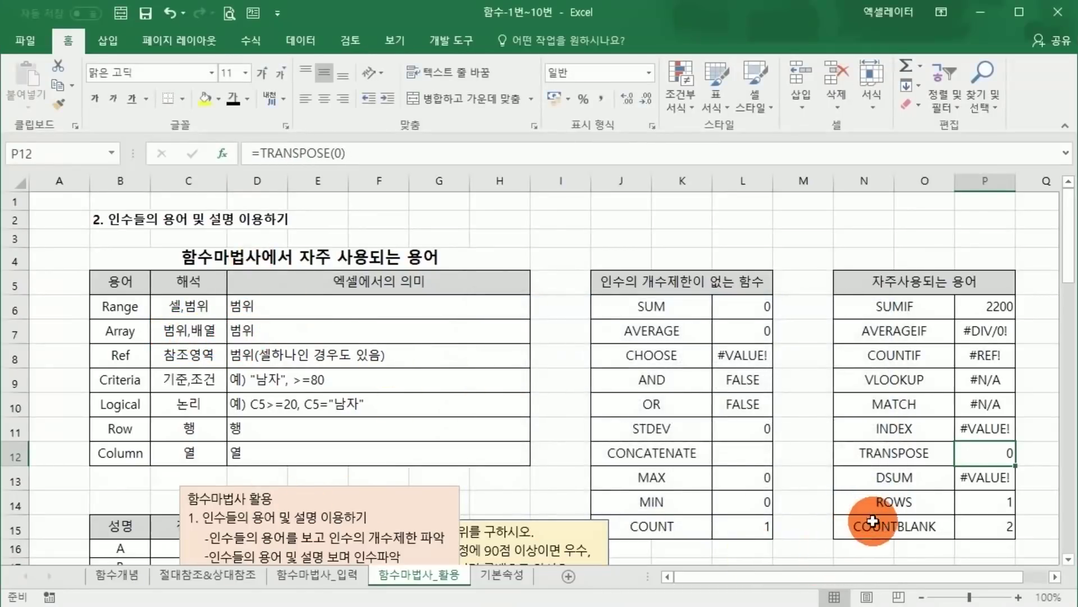
# - Inspect DSUM's Database, Field and Criteria arguments in P13 and cancel the dialog
pyautogui.click(985, 477)
pyautogui.click(224, 160)
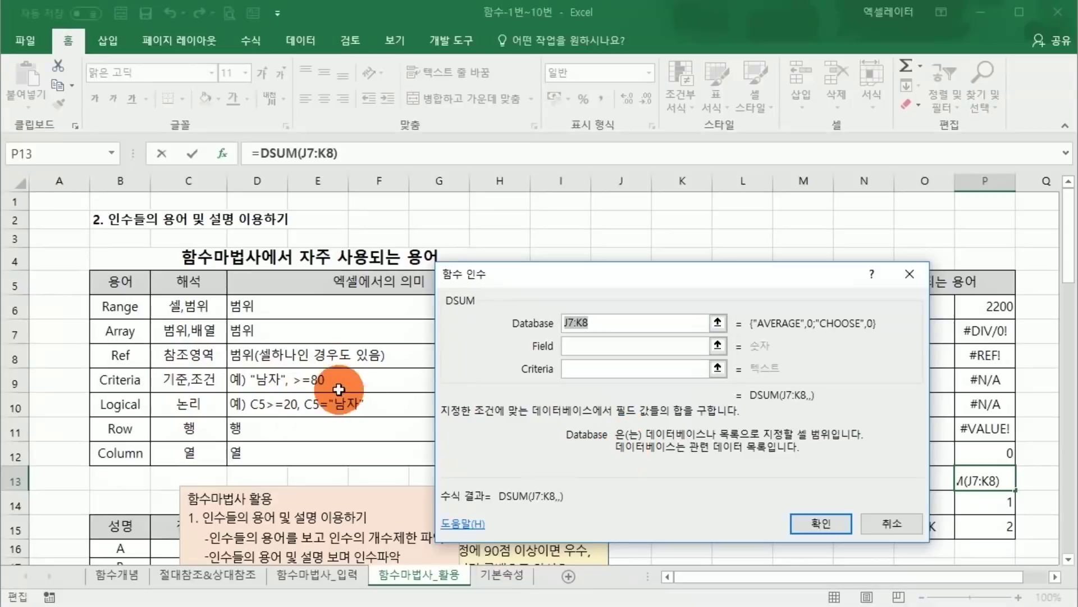
pyautogui.click(891, 525)
# - Inspect the Array argument of ROWS in P14 and the Range argument of COUNTBLANK in P15, cancelling both dialogs
pyautogui.press('Return')
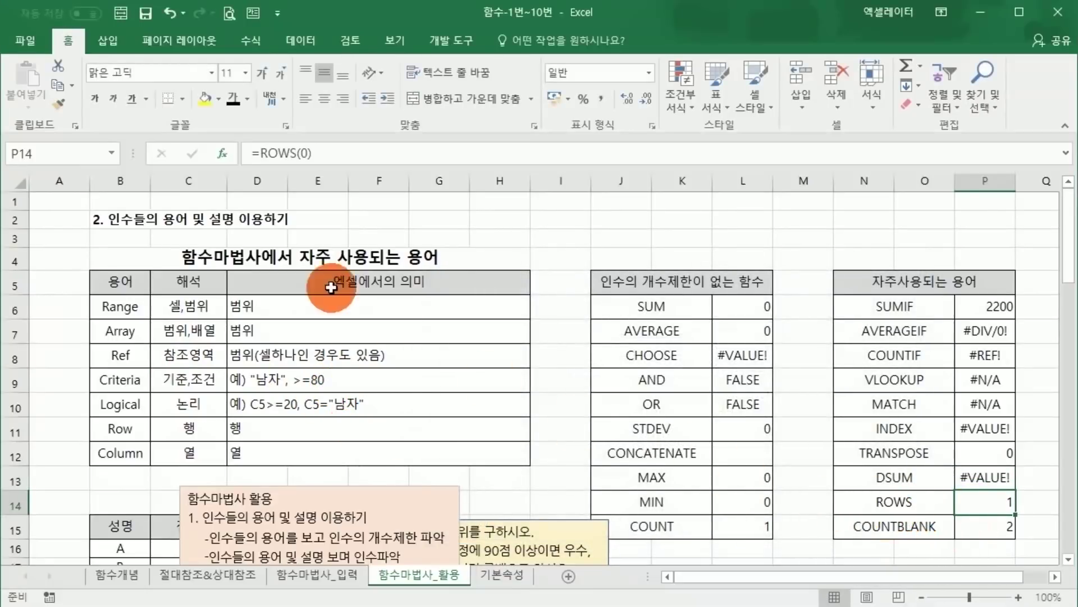
pyautogui.click(224, 154)
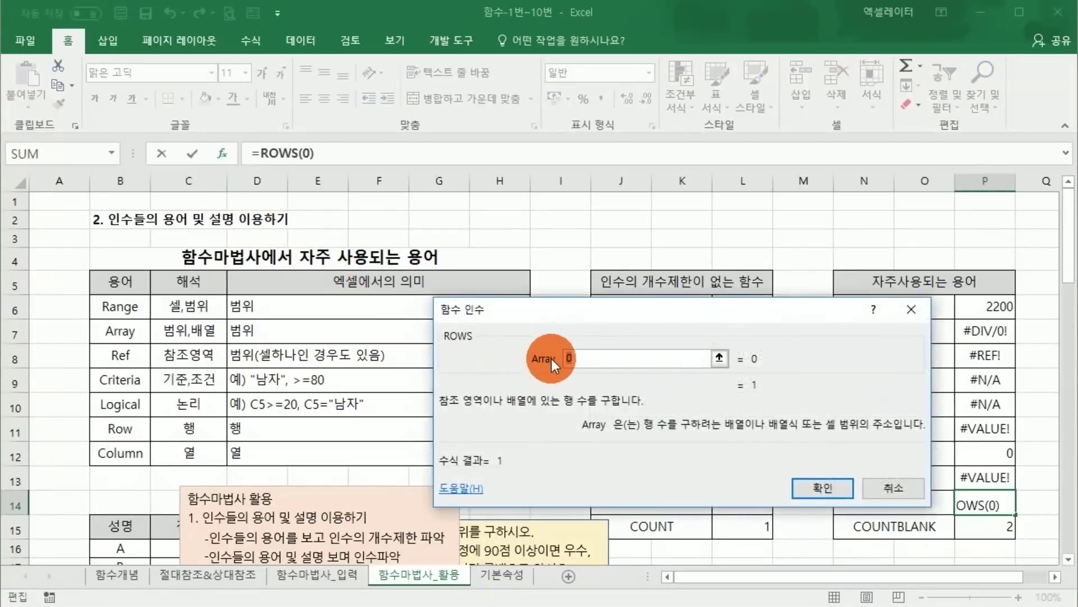
pyautogui.click(880, 500)
pyautogui.click(980, 528)
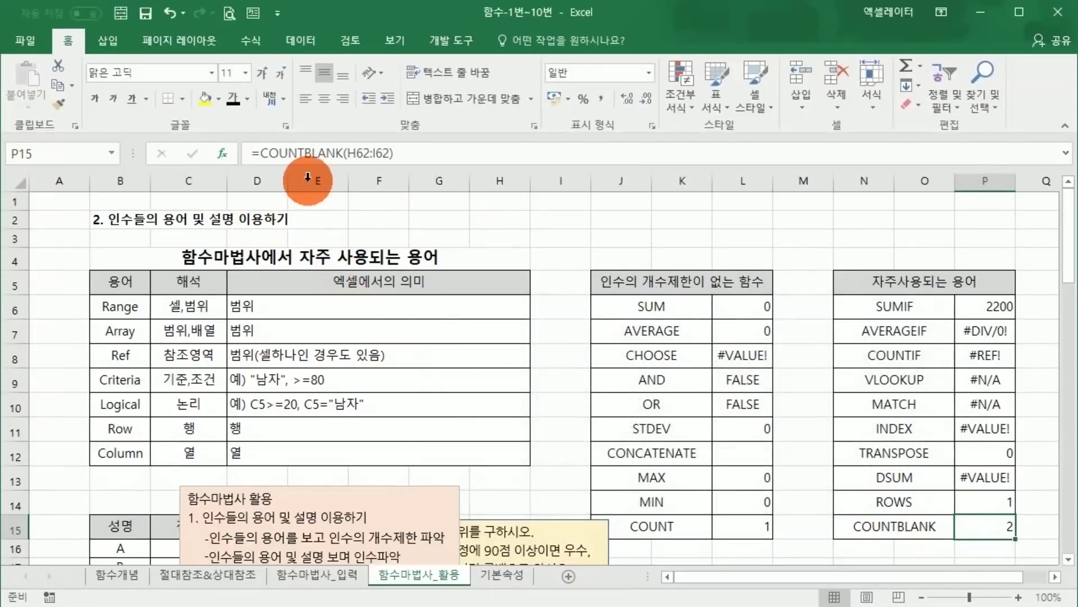
pyautogui.click(218, 157)
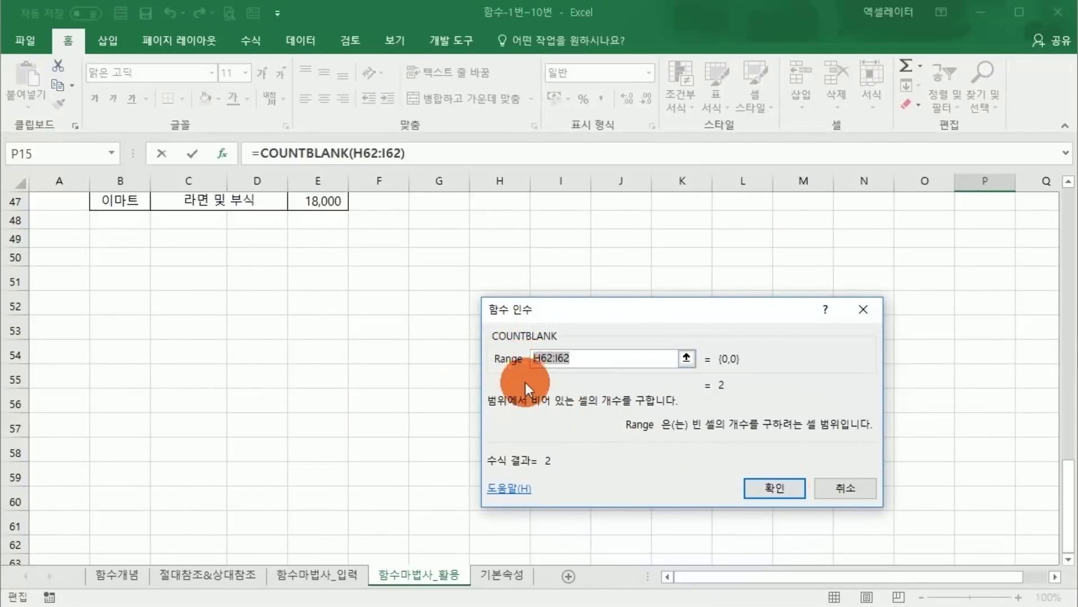
pyautogui.click(838, 490)
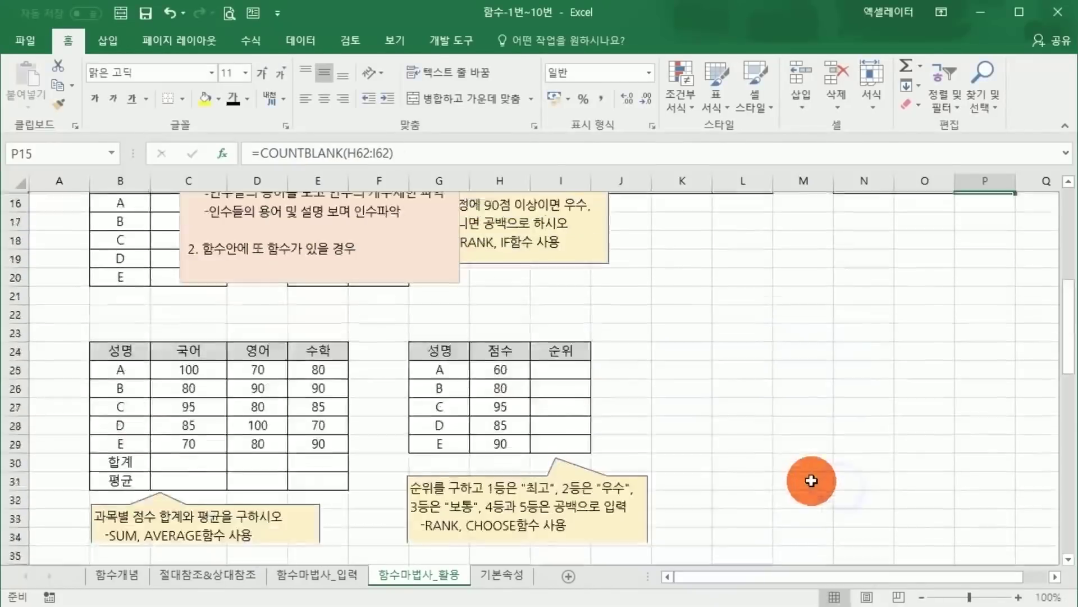
# - Review the function wizard terms table in B5:H12, from Range down to Column
pyautogui.click(694, 414)
pyautogui.scroll(3, 696, 413)
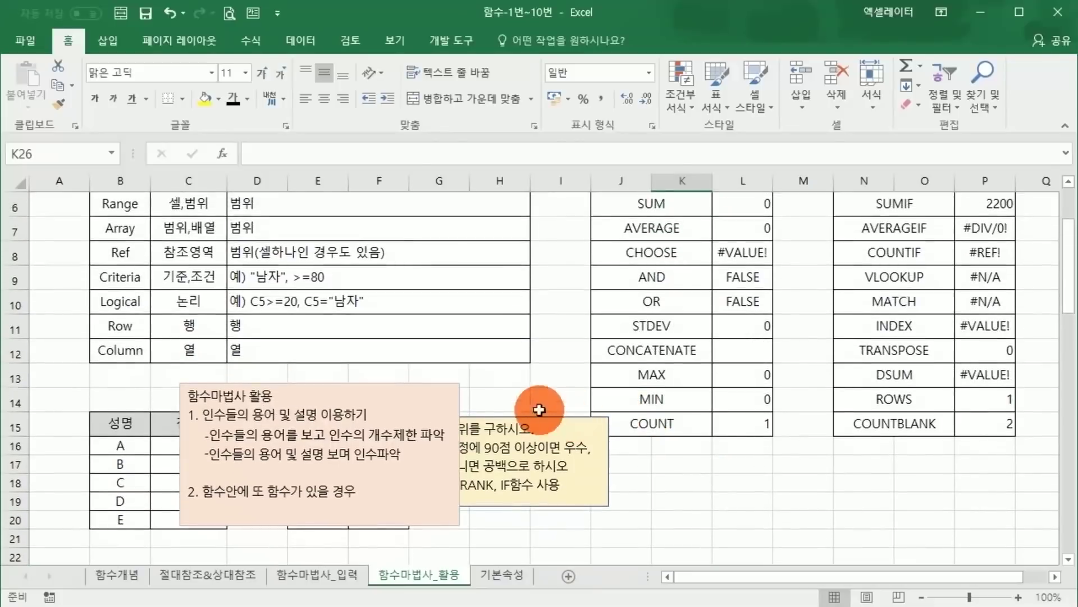
pyautogui.click(163, 310)
pyautogui.scroll(1, 164, 336)
pyautogui.moveTo(118, 241); pyautogui.dragTo(303, 418)
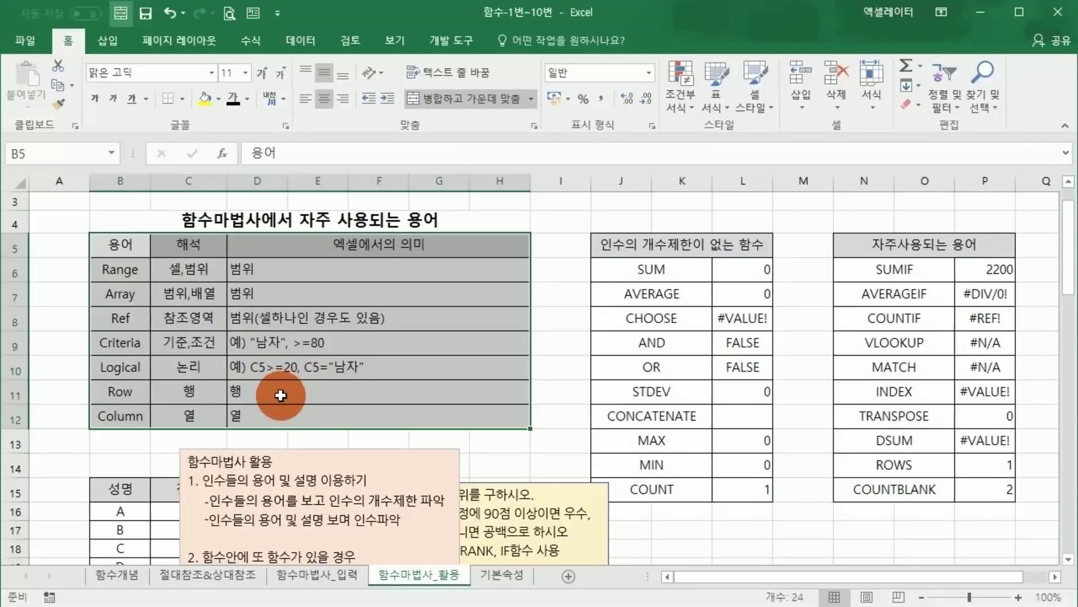
pyautogui.click(123, 269)
pyautogui.moveTo(130, 330); pyautogui.dragTo(269, 417)
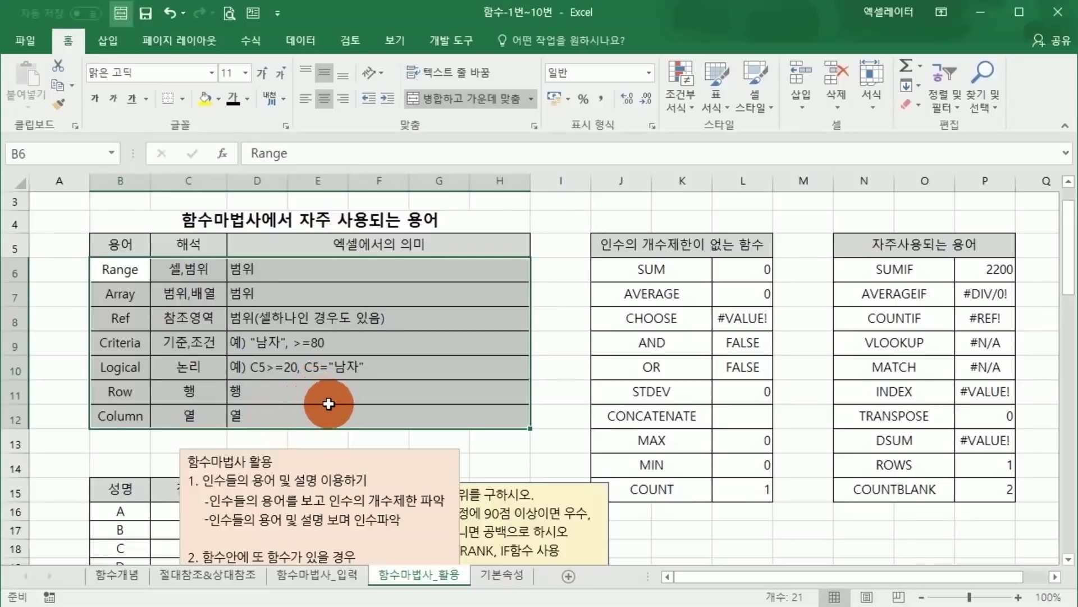
# - Read the description of VLOOKUP's Range_lookup argument in P9 and cancel the dialog
pyautogui.click(985, 344)
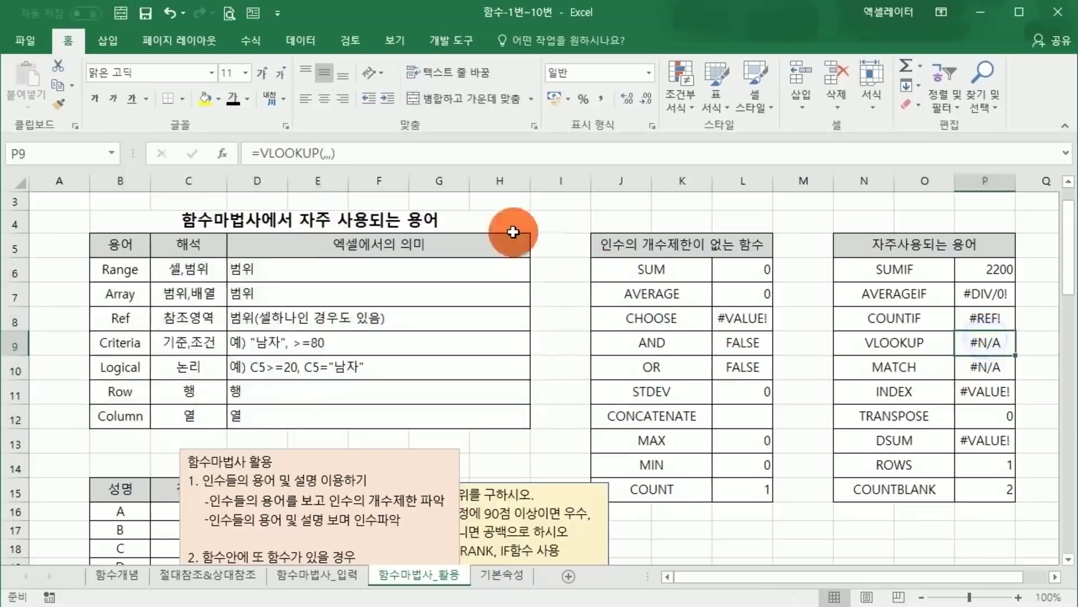
pyautogui.click(223, 152)
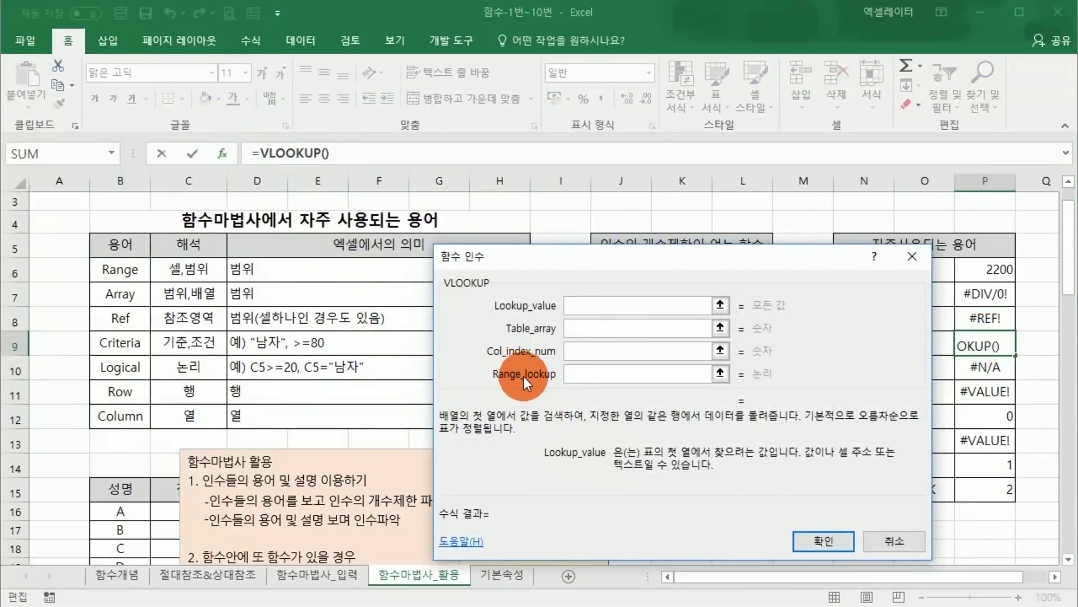
pyautogui.click(578, 374)
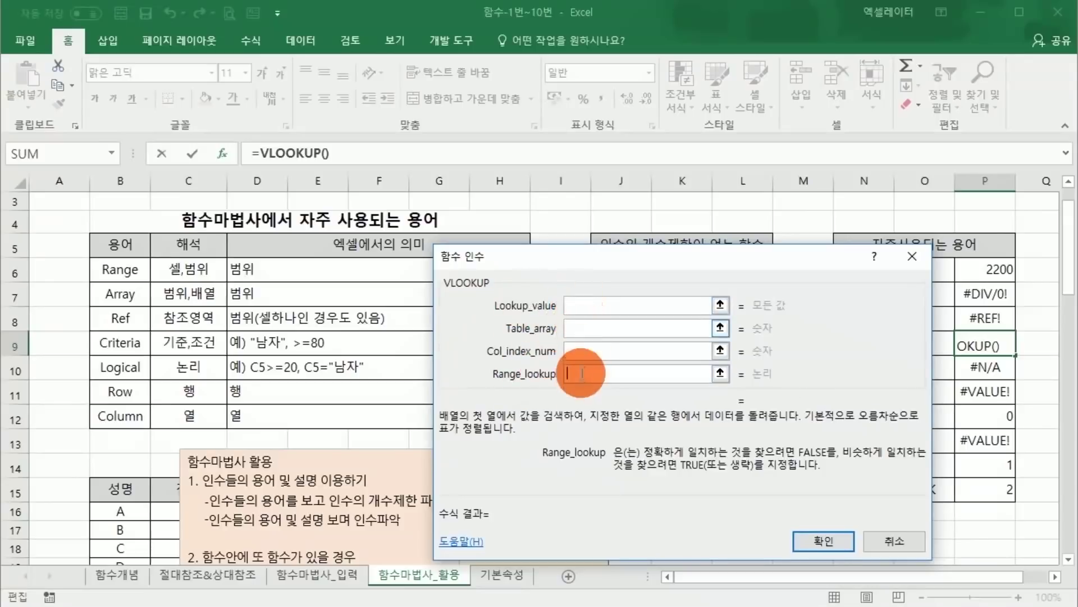
pyautogui.click(892, 544)
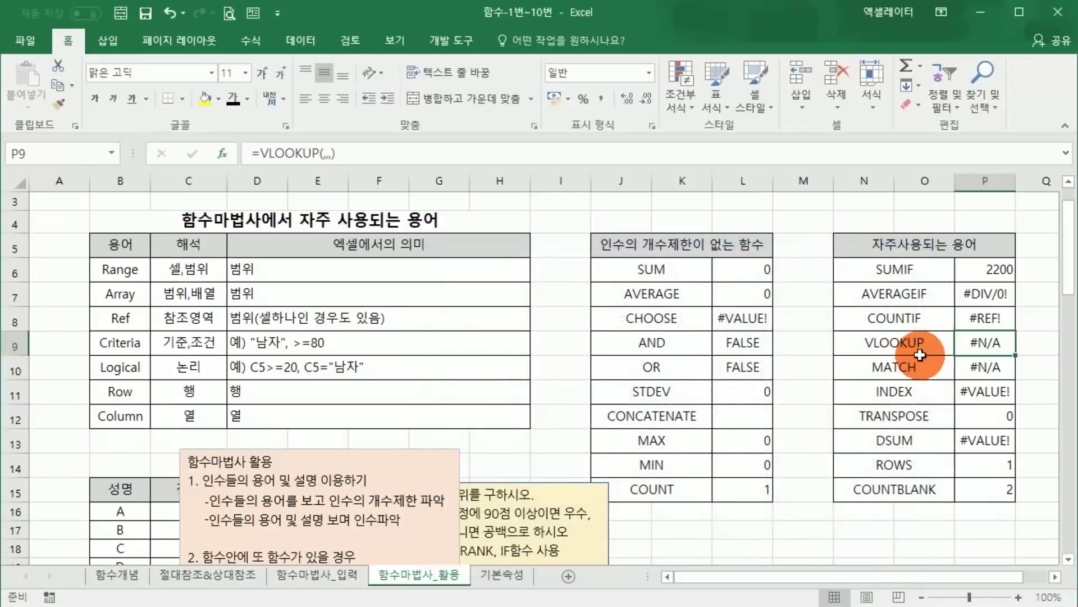
# - Look over the SUMIF, AVERAGEIF, COUNTIF and INDEX formulas in column P
pyautogui.click(986, 270)
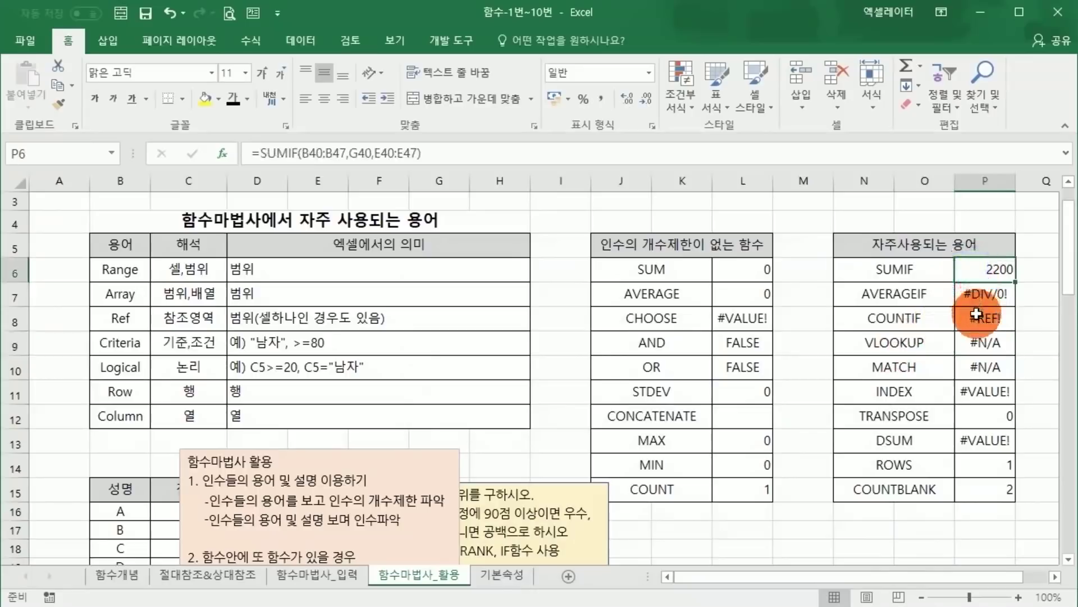
pyautogui.click(986, 294)
pyautogui.click(971, 321)
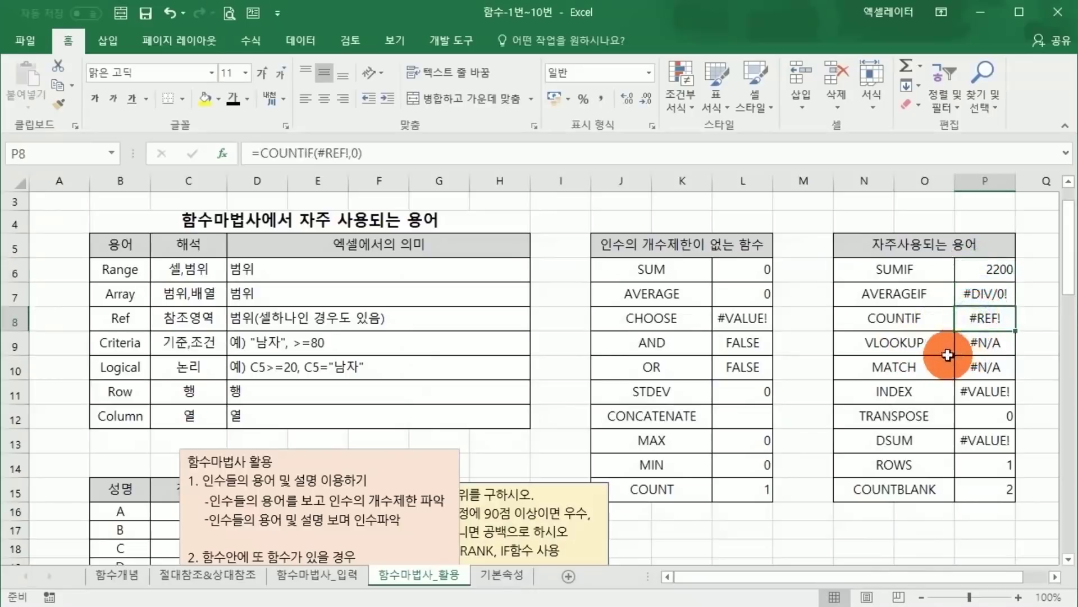
pyautogui.click(981, 389)
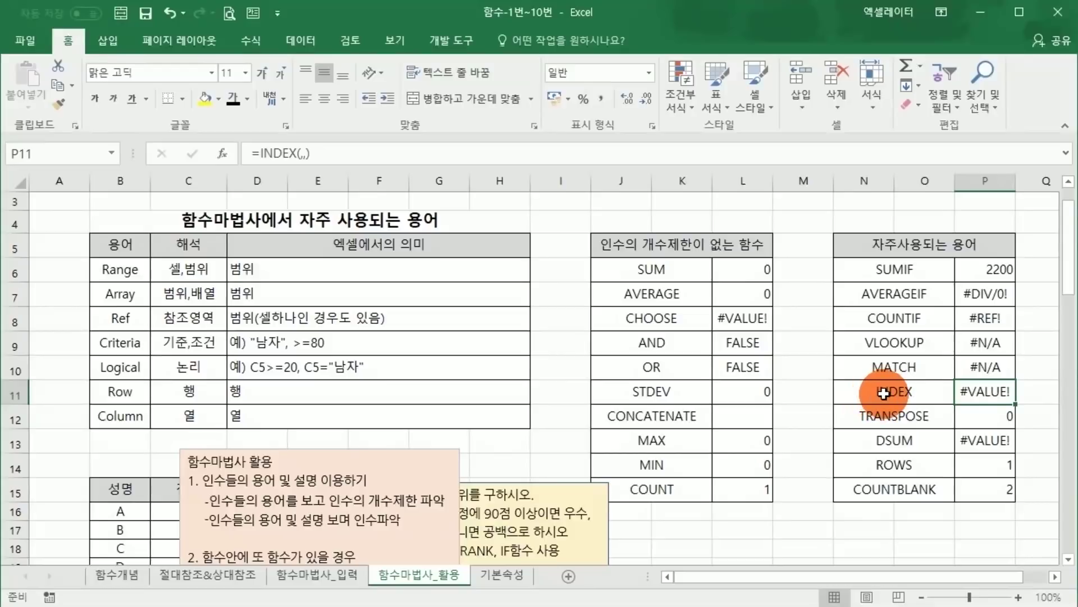
# - Move the 함수마법사 활용 text box up and slightly right to uncover the score table starting in row 15
pyautogui.click(648, 391)
pyautogui.scroll(-1, 655, 400)
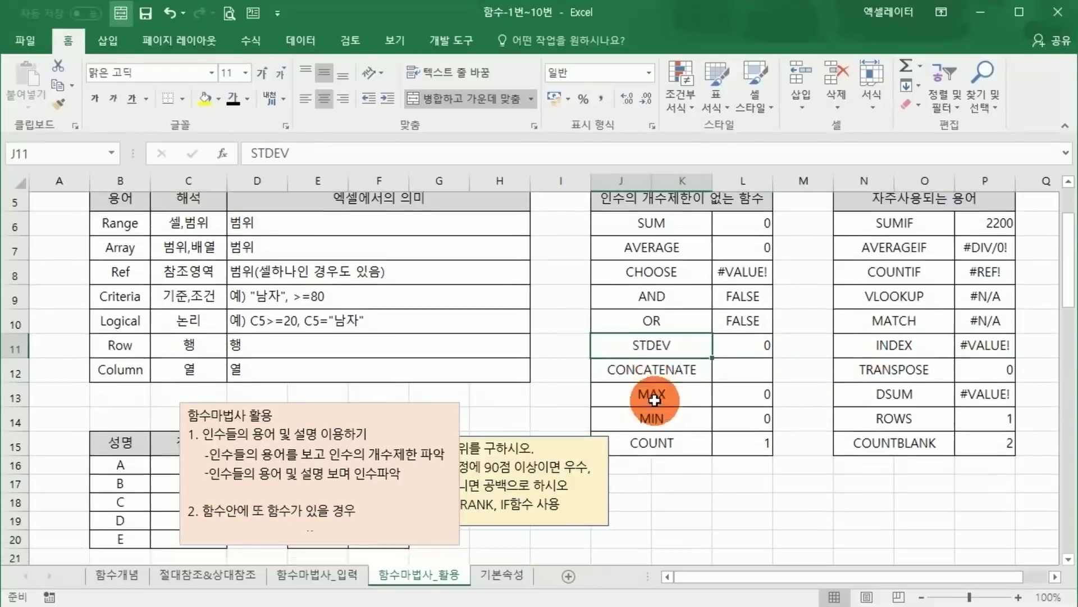
pyautogui.scroll(-4, 651, 400)
pyautogui.scroll(3, 652, 400)
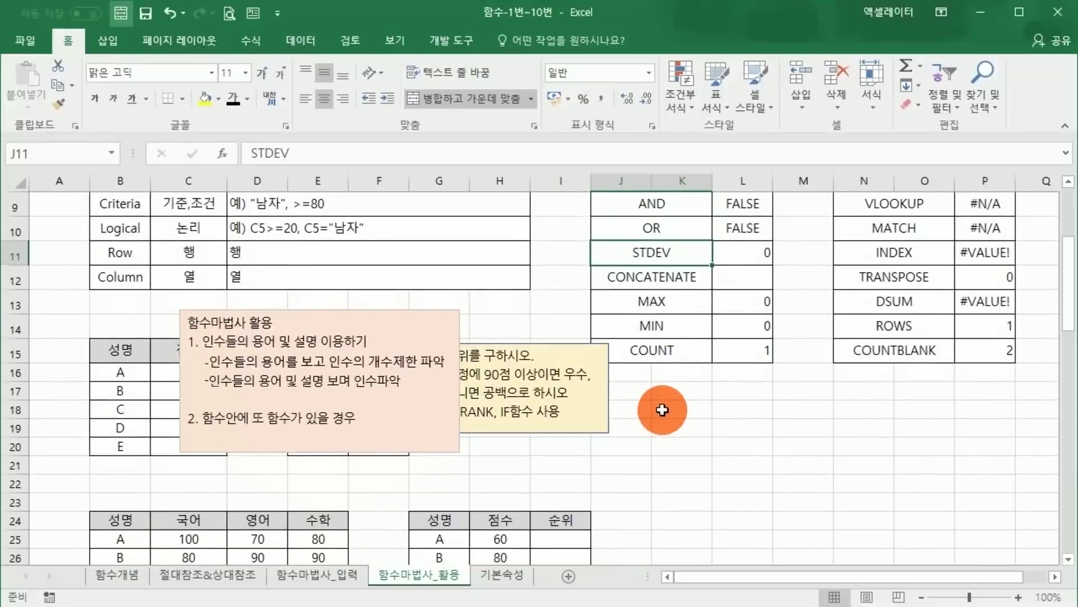
pyautogui.scroll(-3, 652, 409)
pyautogui.click(506, 398)
pyautogui.scroll(1, 538, 393)
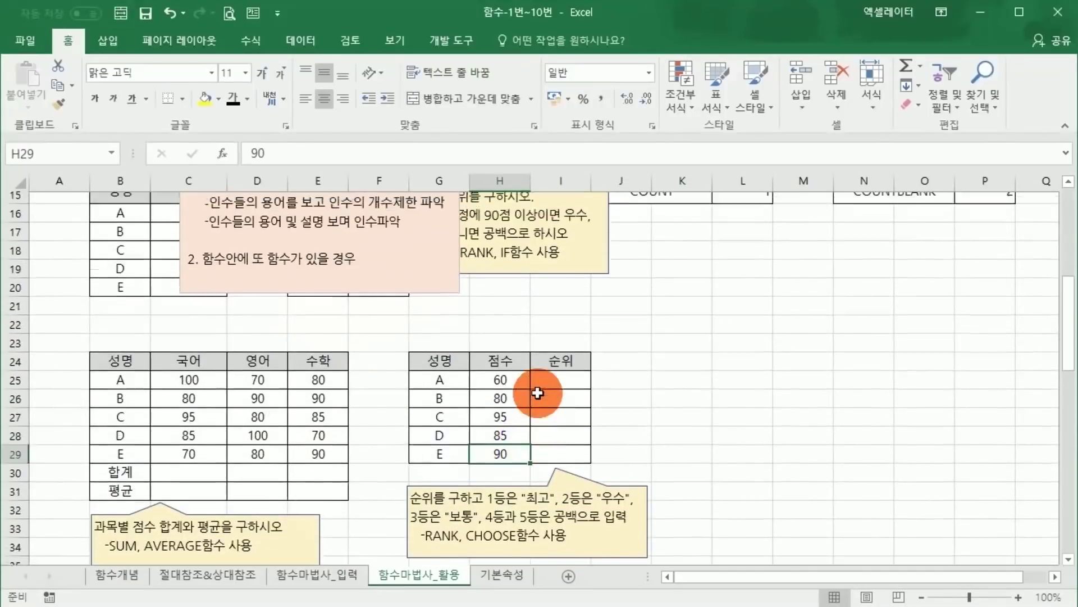
pyautogui.scroll(2, 537, 393)
pyautogui.click(318, 309)
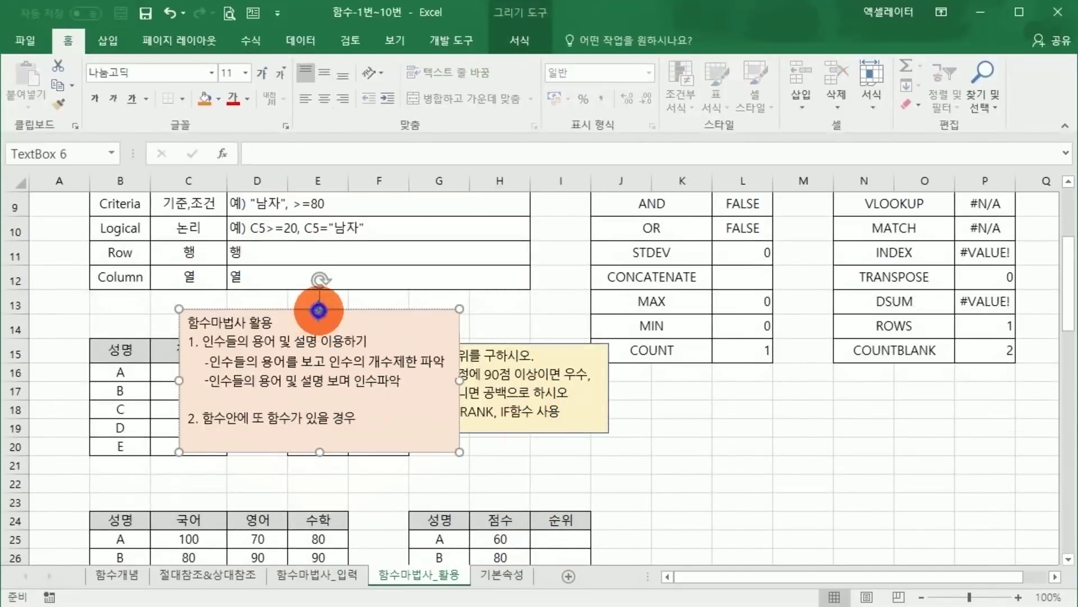
pyautogui.moveTo(318, 309); pyautogui.dragTo(367, 210)
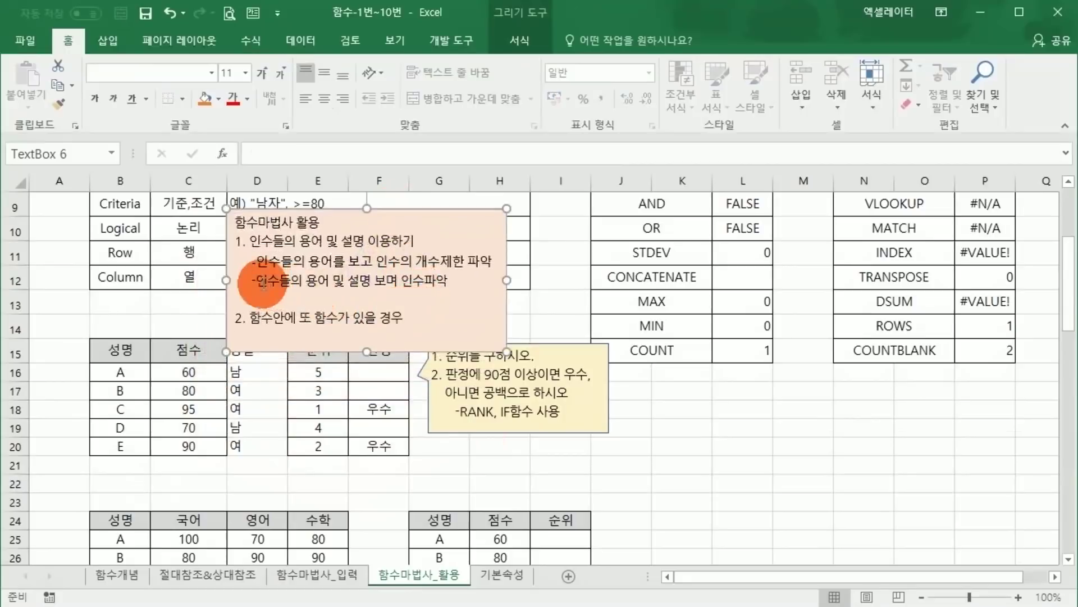
# - Read the note about functions inside functions and the RANK, CHOOSE callout below the 순위 table
pyautogui.moveTo(247, 317); pyautogui.dragTo(406, 318)
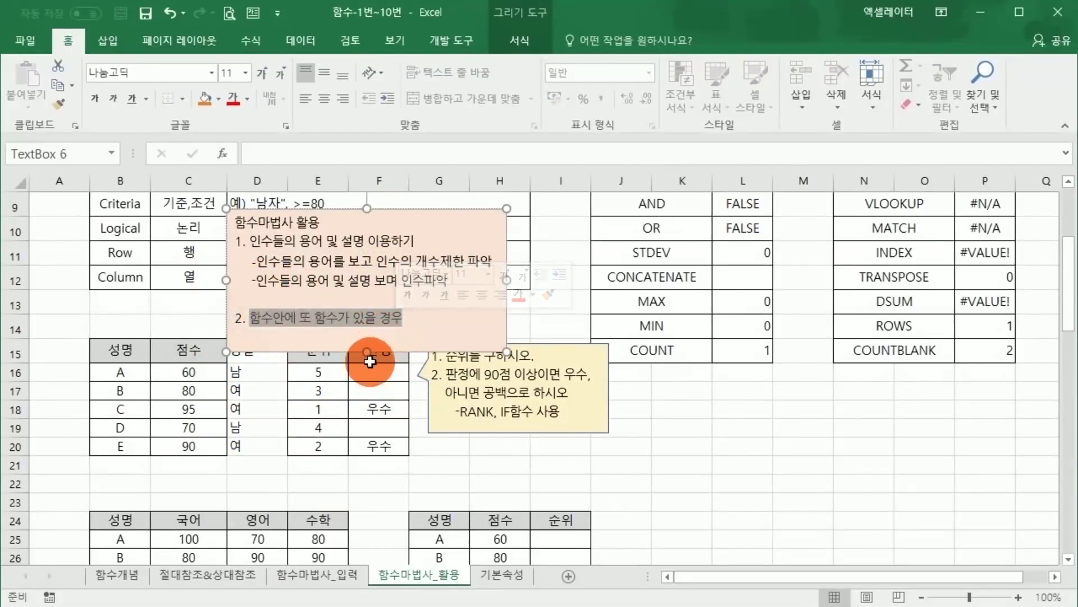
pyautogui.scroll(-2, 369, 361)
pyautogui.click(371, 369)
pyautogui.scroll(-2, 373, 368)
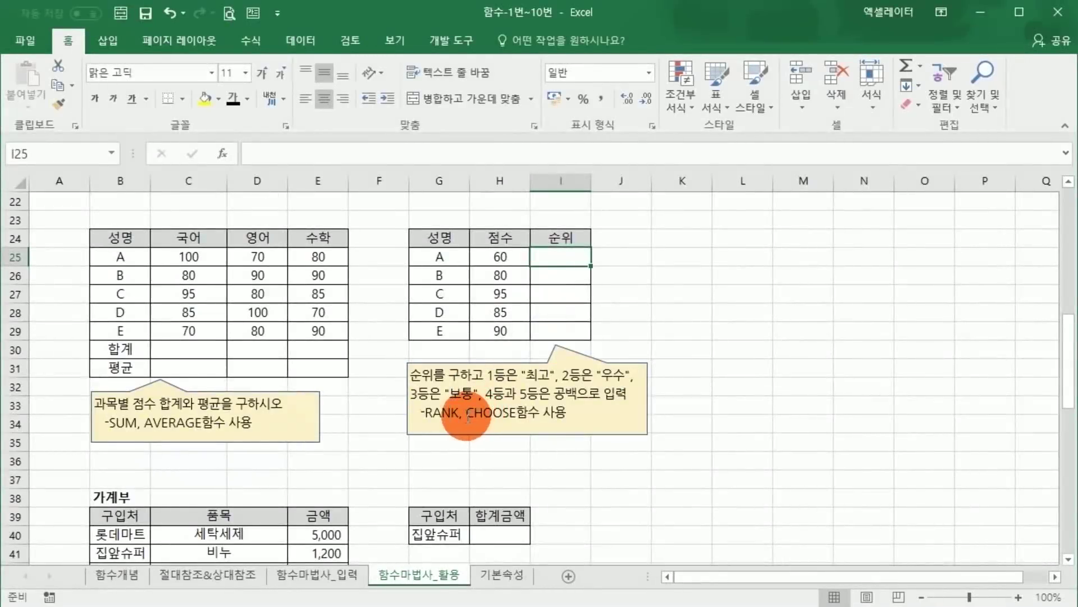
pyautogui.moveTo(466, 413); pyautogui.dragTo(514, 417)
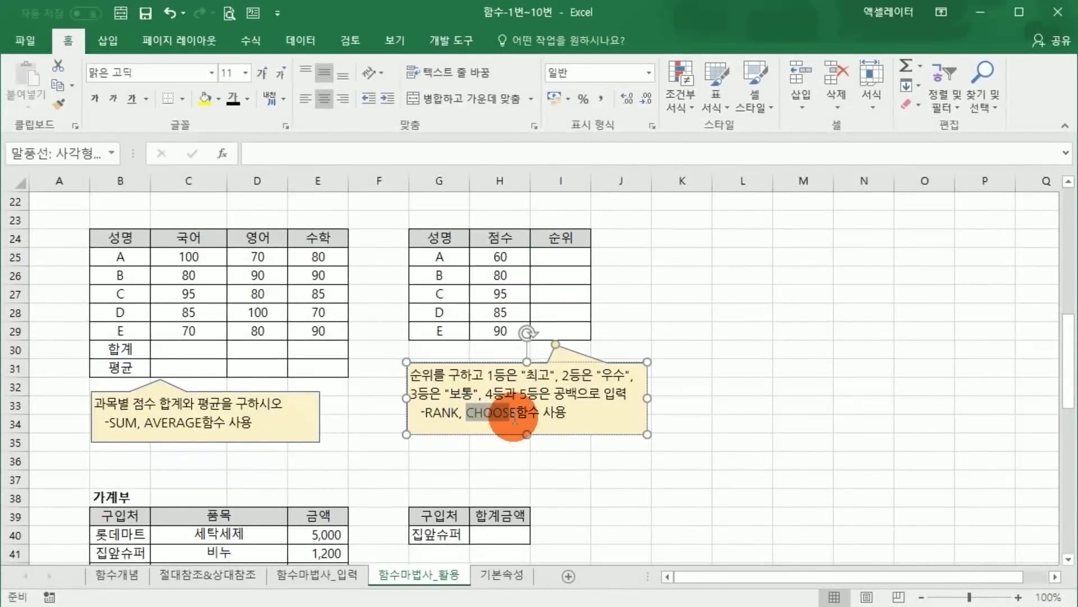
pyautogui.moveTo(426, 413); pyautogui.dragTo(462, 413)
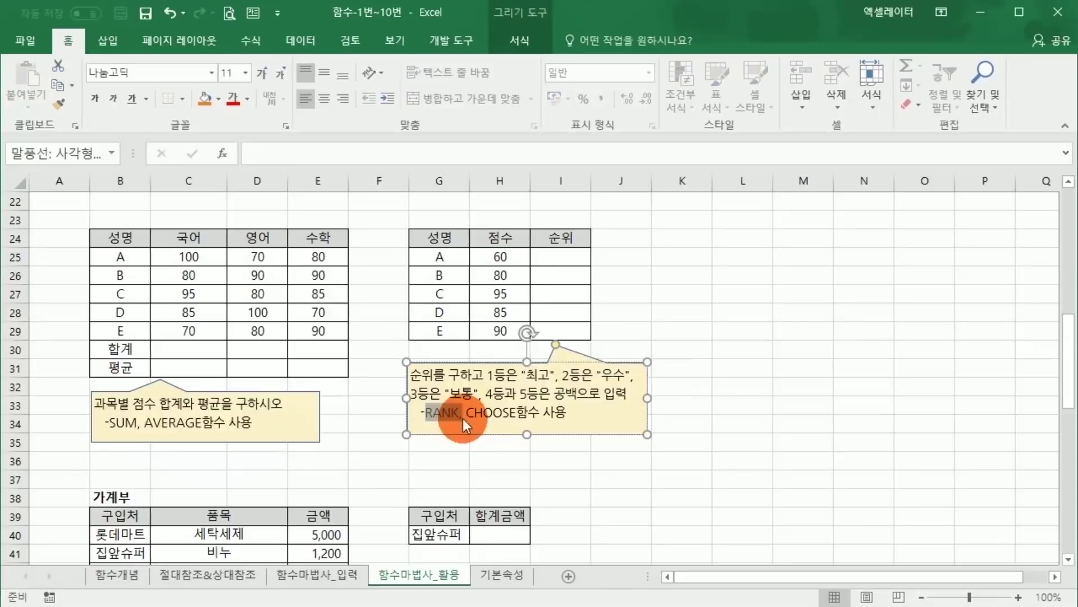
# - Start a CHOOSE formula in I25, the 순위 cell for A
pyautogui.click(557, 259)
pyautogui.write('=')
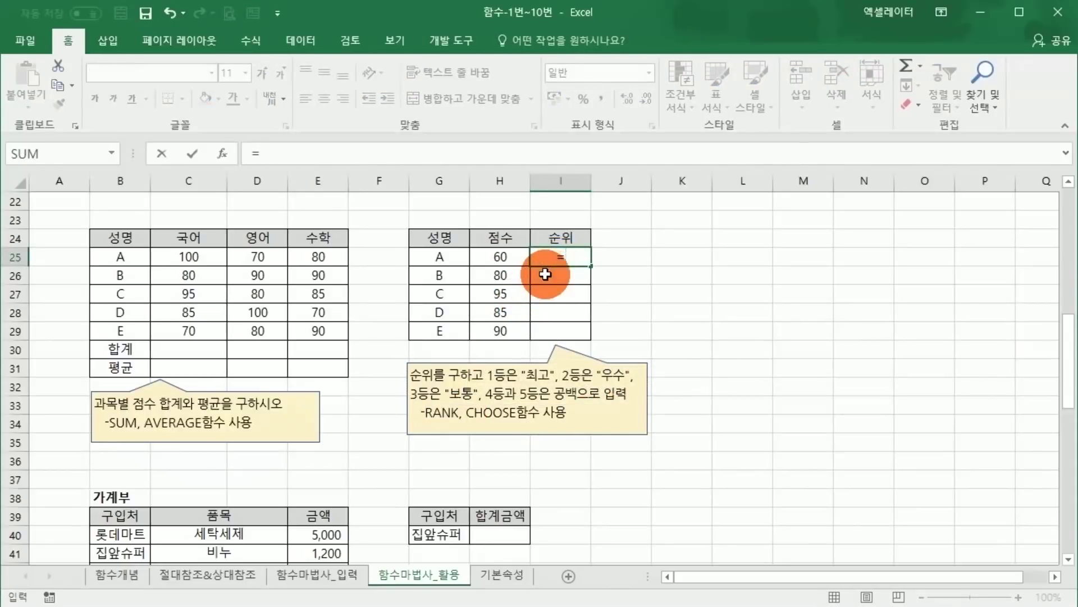
pyautogui.write('co')
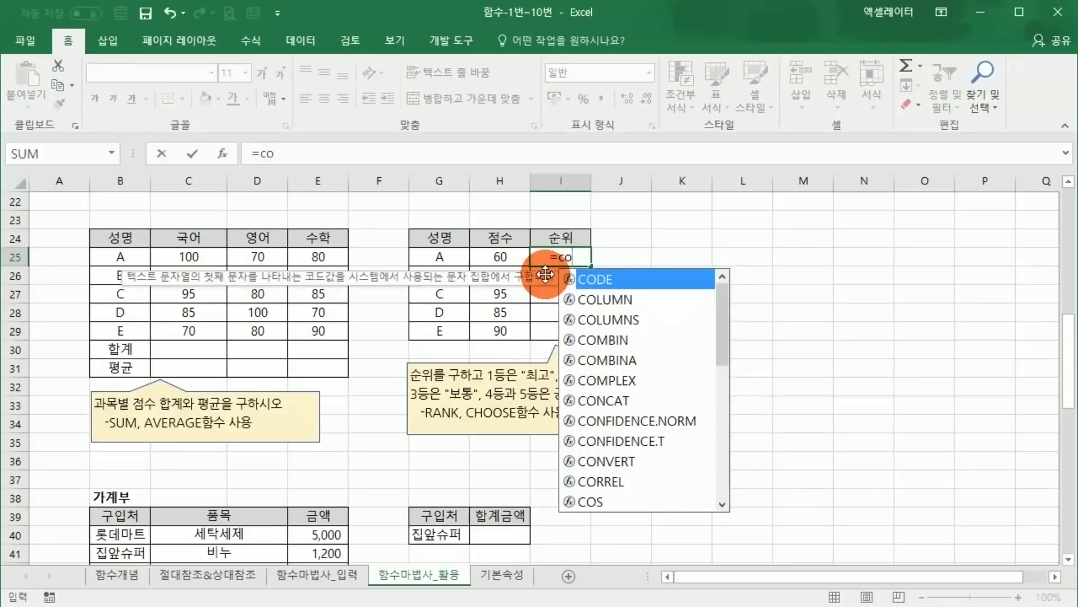
pyautogui.write('h')
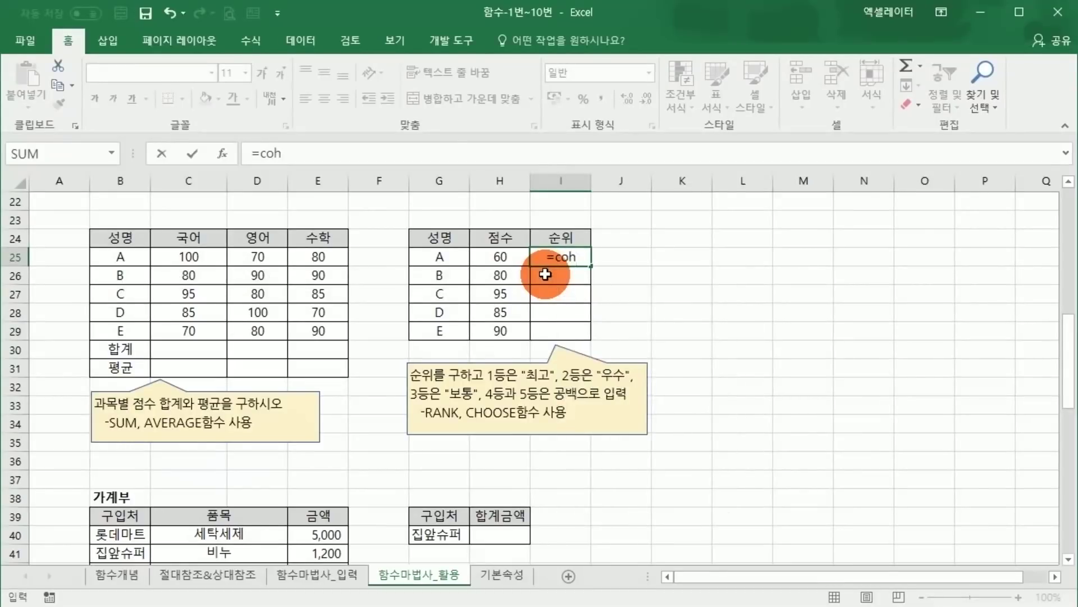
pyautogui.press('BackSpace')
pyautogui.press('BackSpace')
pyautogui.write('ho')
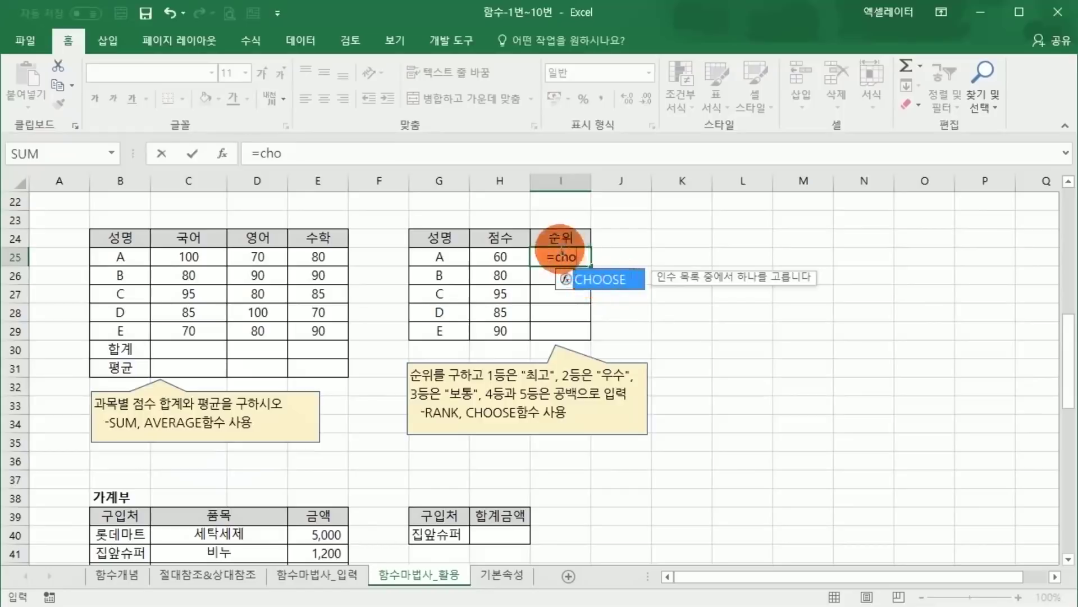
pyautogui.doubleClick(593, 272)
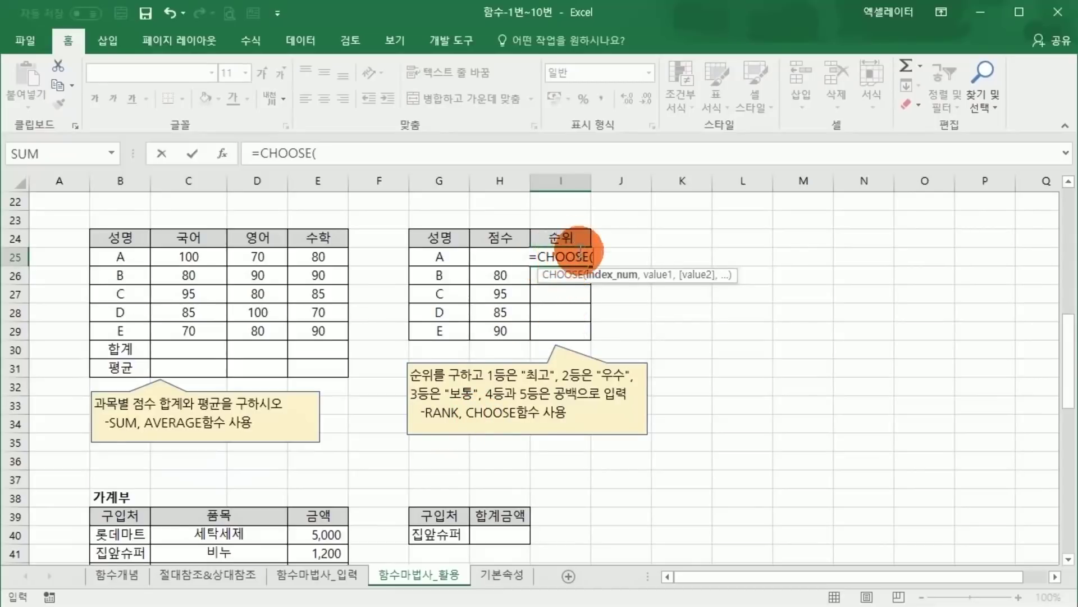
# - Open the function arguments for CHOOSE, enter rank( as Index_num, and switch to the nested RANK function's arguments
pyautogui.click(223, 152)
pyautogui.moveTo(539, 261); pyautogui.dragTo(702, 230)
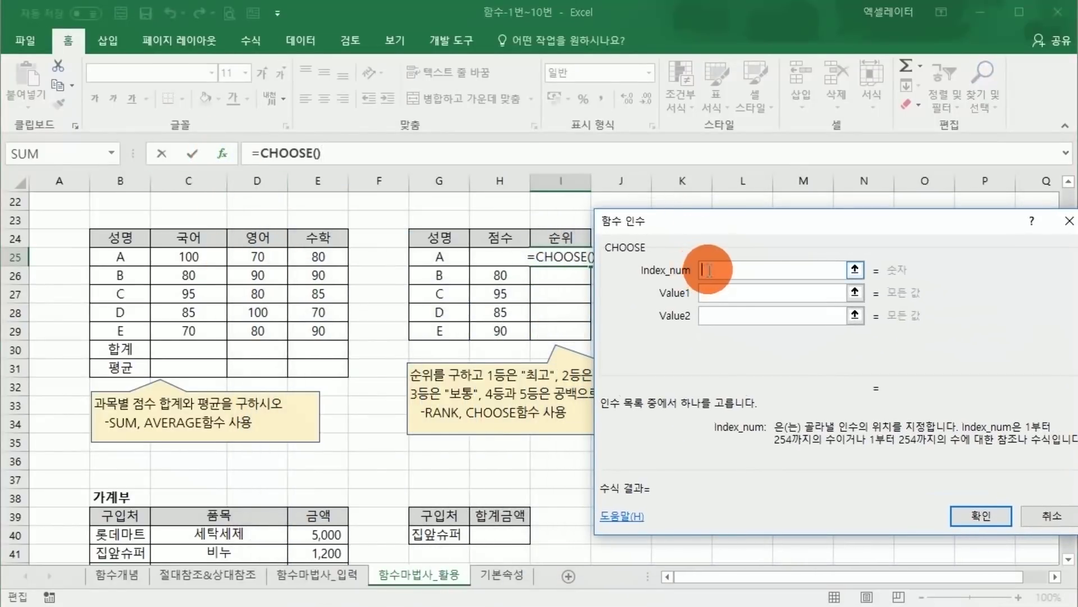
pyautogui.click(704, 272)
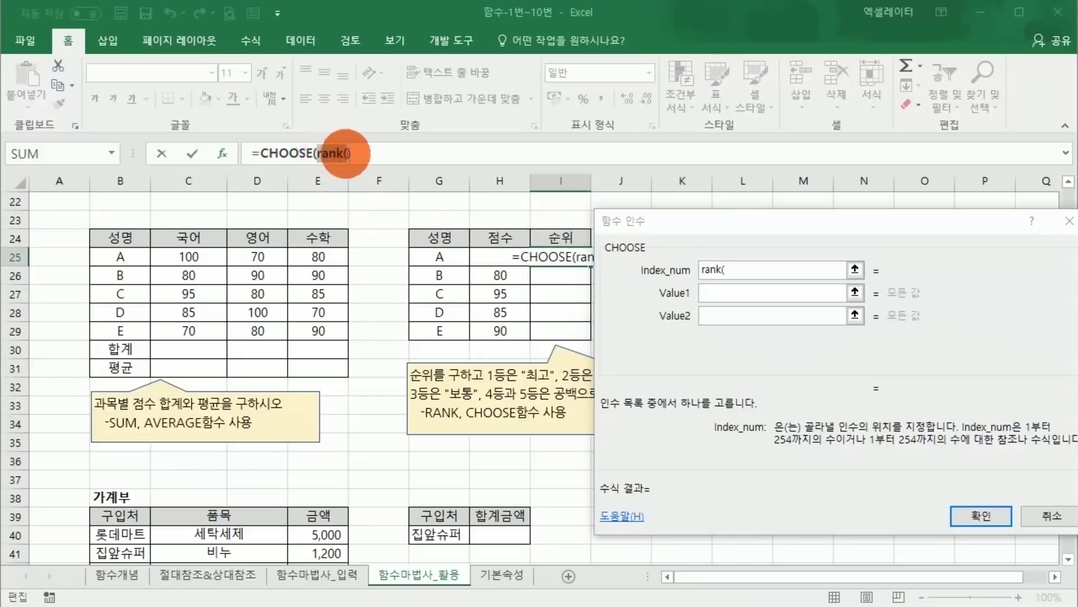
pyautogui.click(344, 155)
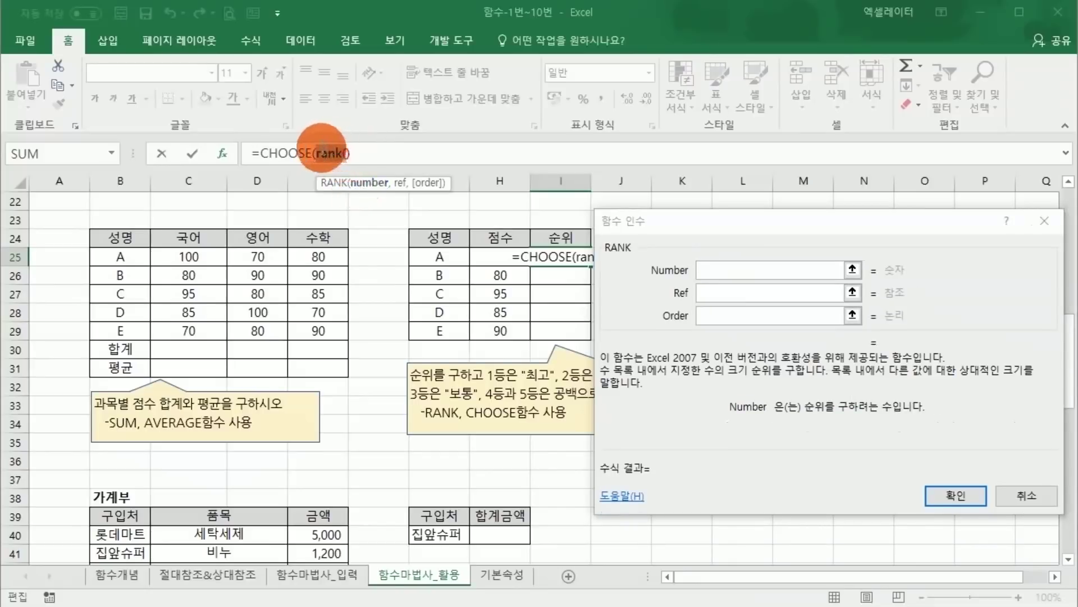
pyautogui.moveTo(322, 153); pyautogui.dragTo(344, 152)
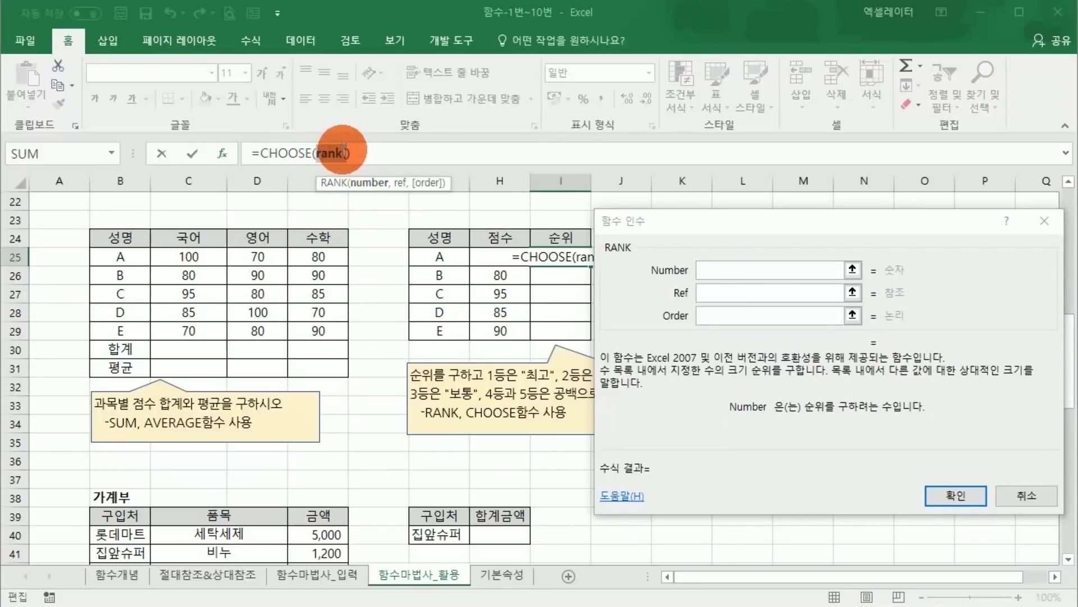
pyautogui.click(344, 153)
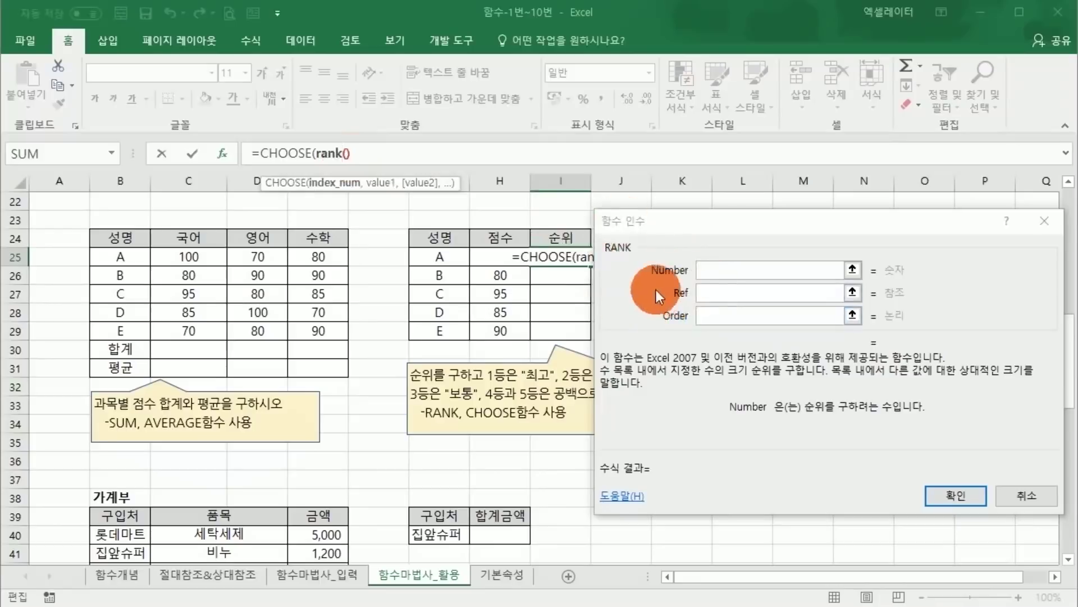
# - Compare the CHOOSE and RANK argument forms by switching between the two functions in the formula, finishing on RANK
pyautogui.moveTo(260, 150); pyautogui.dragTo(313, 153)
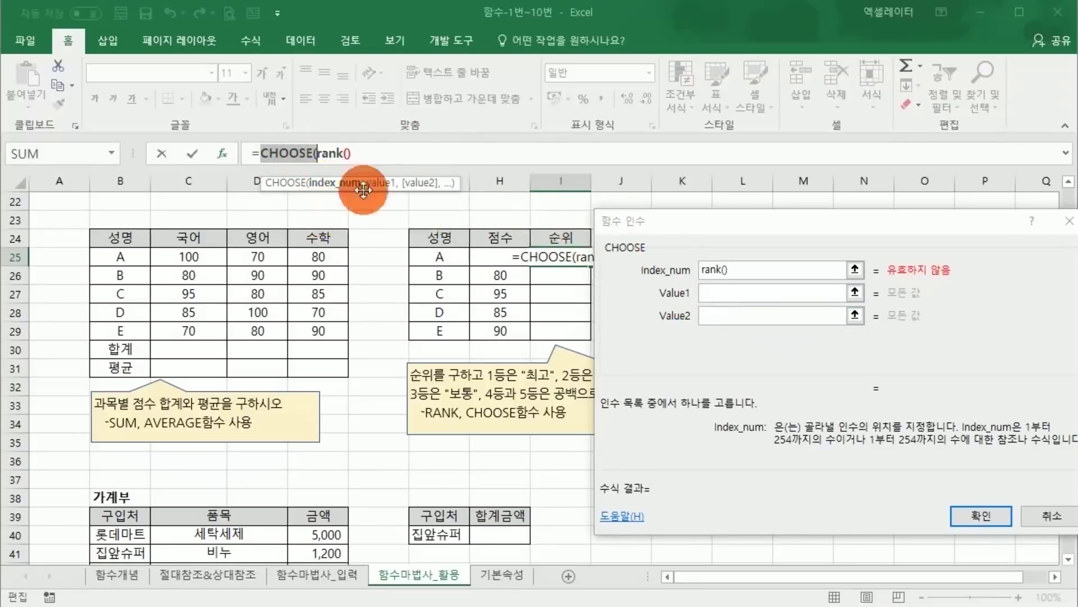
pyautogui.click(321, 152)
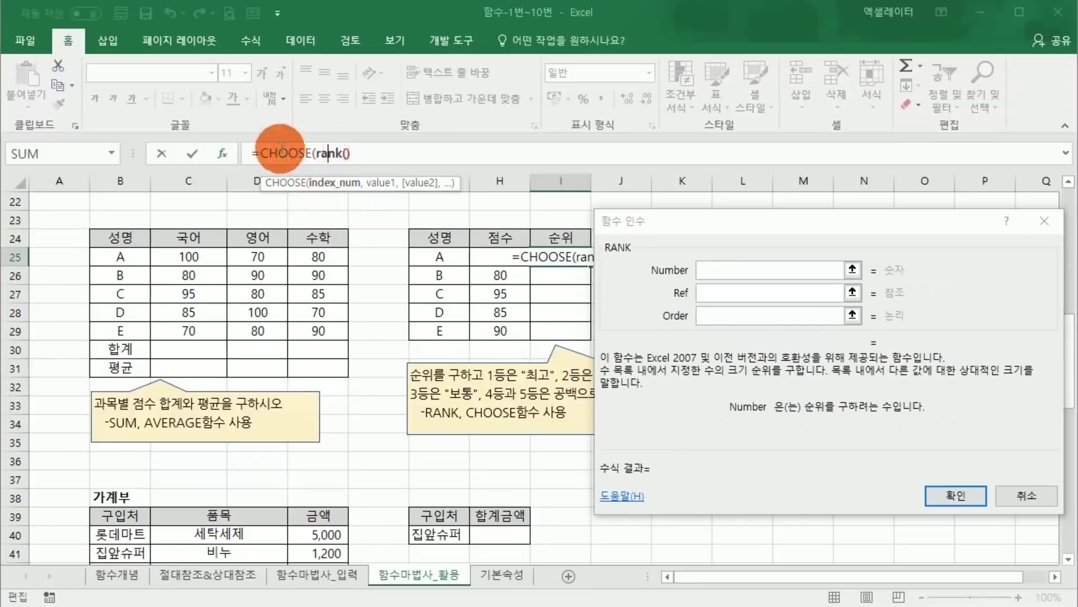
pyautogui.click(275, 153)
pyautogui.click(336, 153)
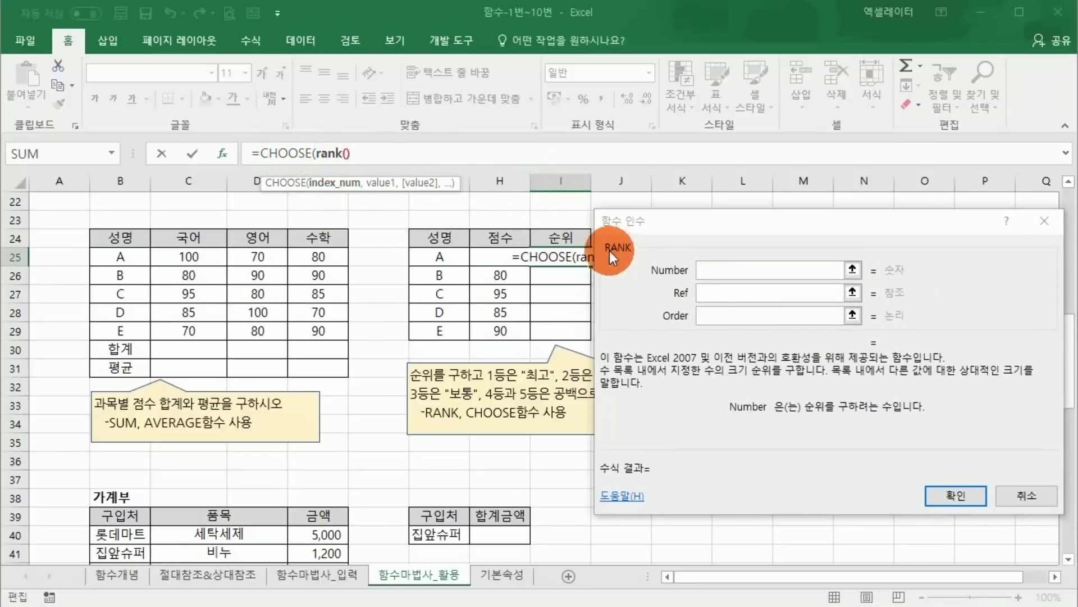
pyautogui.click(274, 152)
pyautogui.click(266, 152)
pyautogui.click(331, 152)
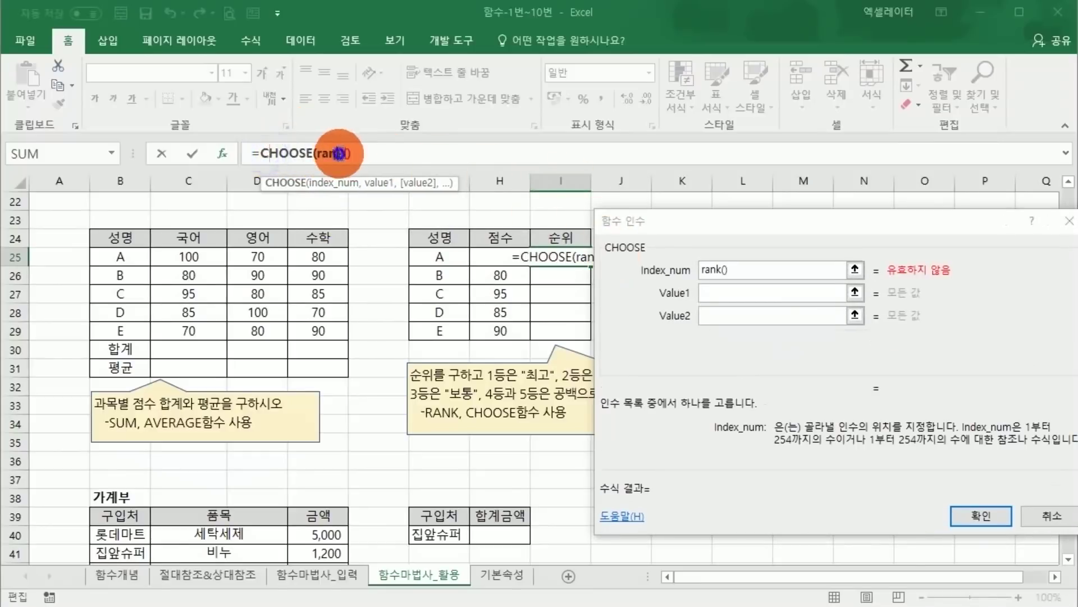
pyautogui.click(282, 152)
pyautogui.click(329, 151)
pyautogui.click(294, 150)
pyautogui.click(327, 151)
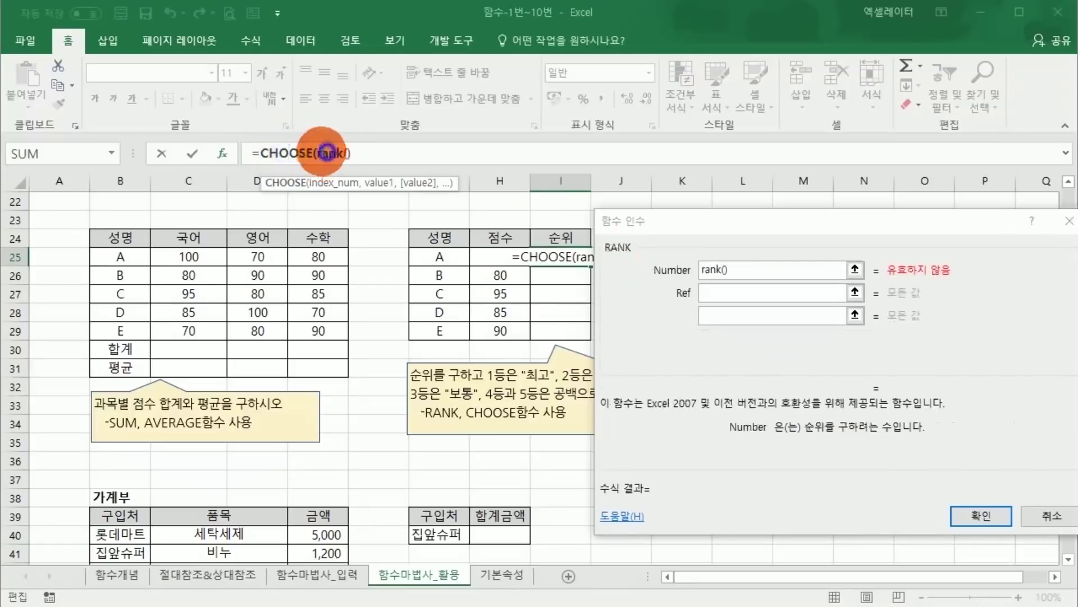
pyautogui.click(300, 151)
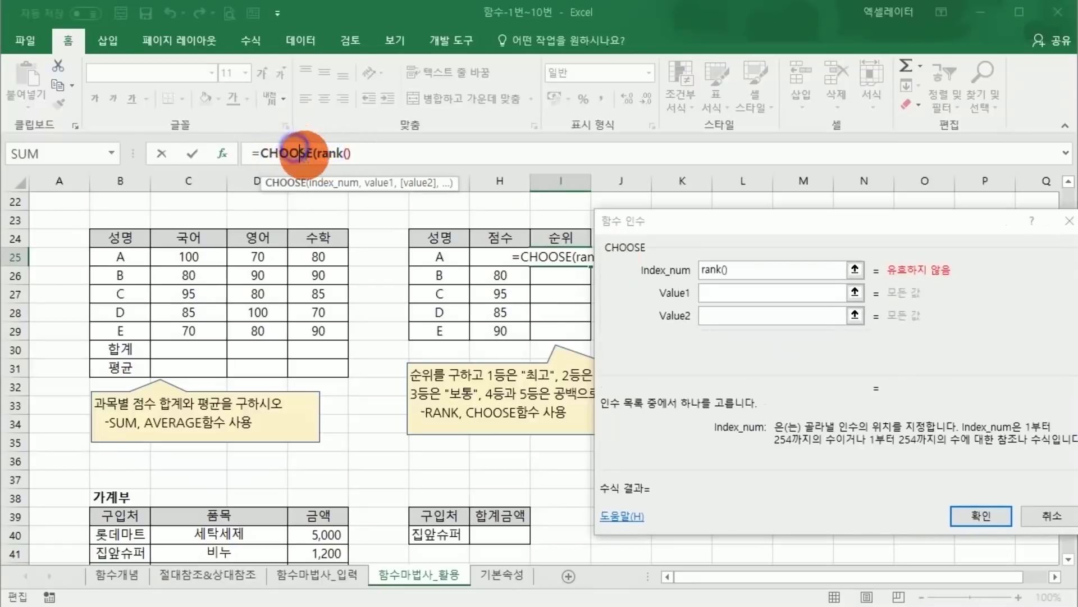
pyautogui.click(331, 154)
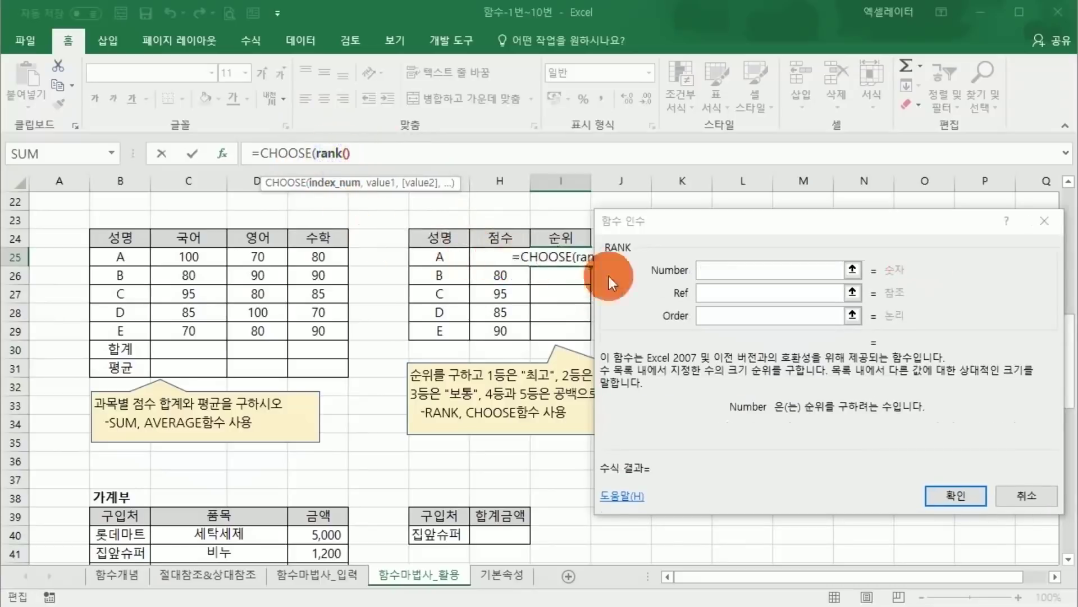
# - Fill in RANK's arguments with H25 as Number and the absolute range $H$25:$H$29 as Ref
pyautogui.click(730, 272)
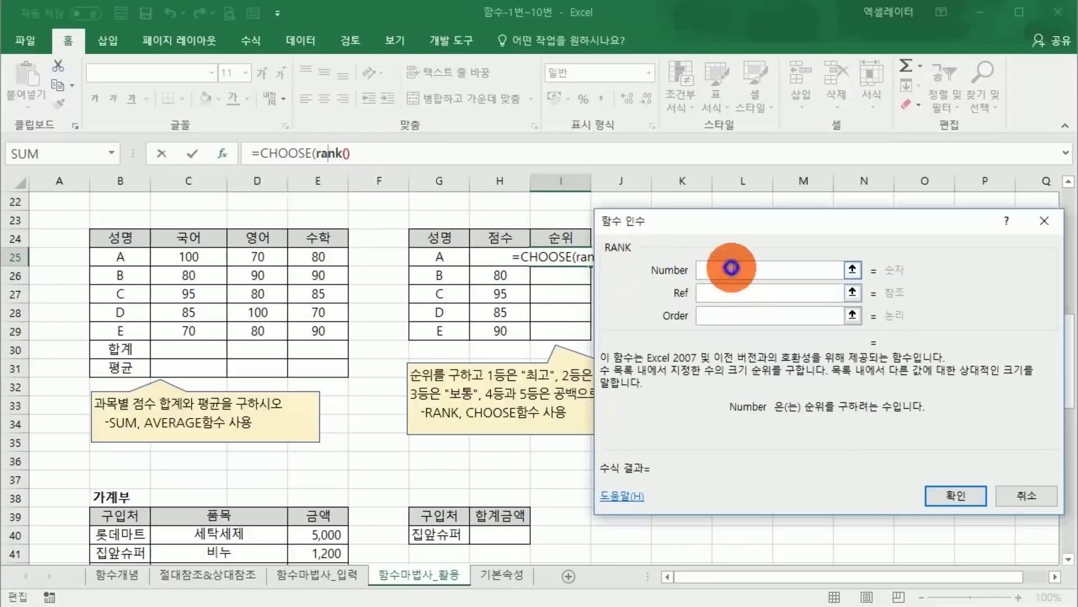
pyautogui.click(674, 271)
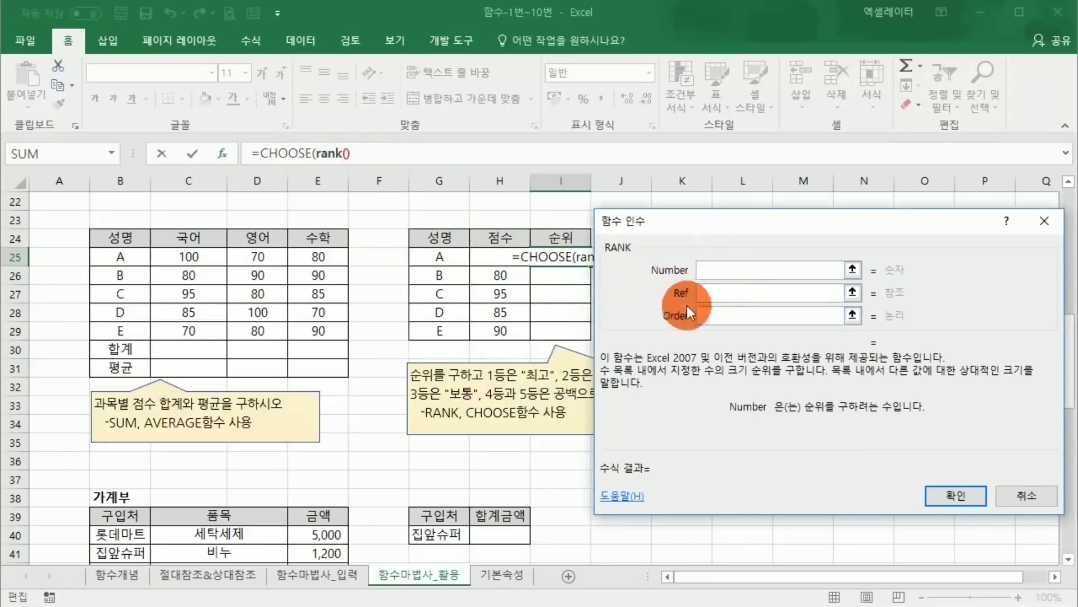
pyautogui.scroll(-4, 683, 315)
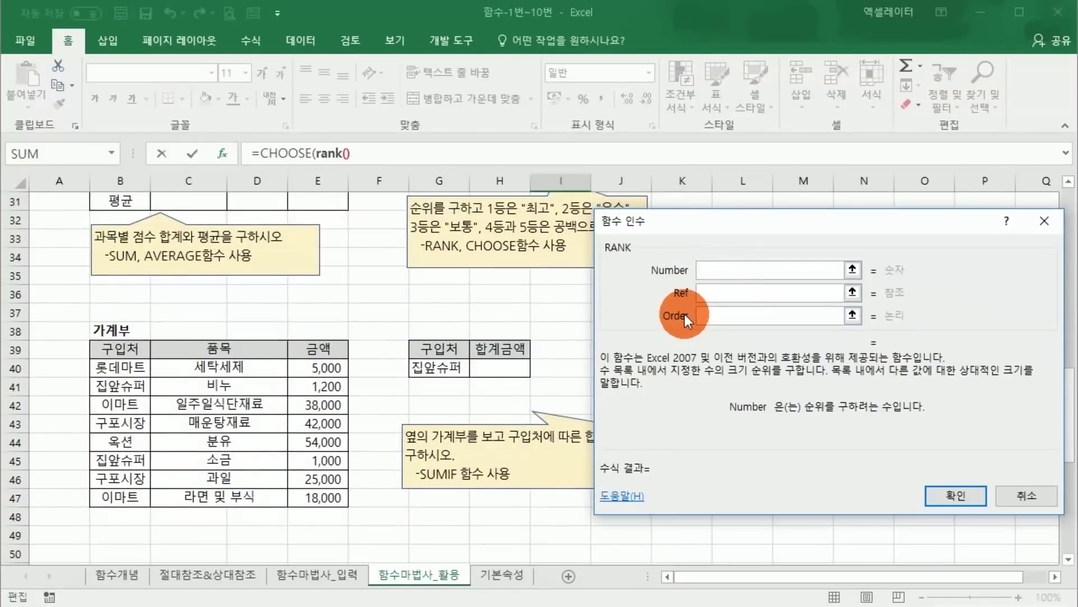
pyautogui.scroll(4, 692, 292)
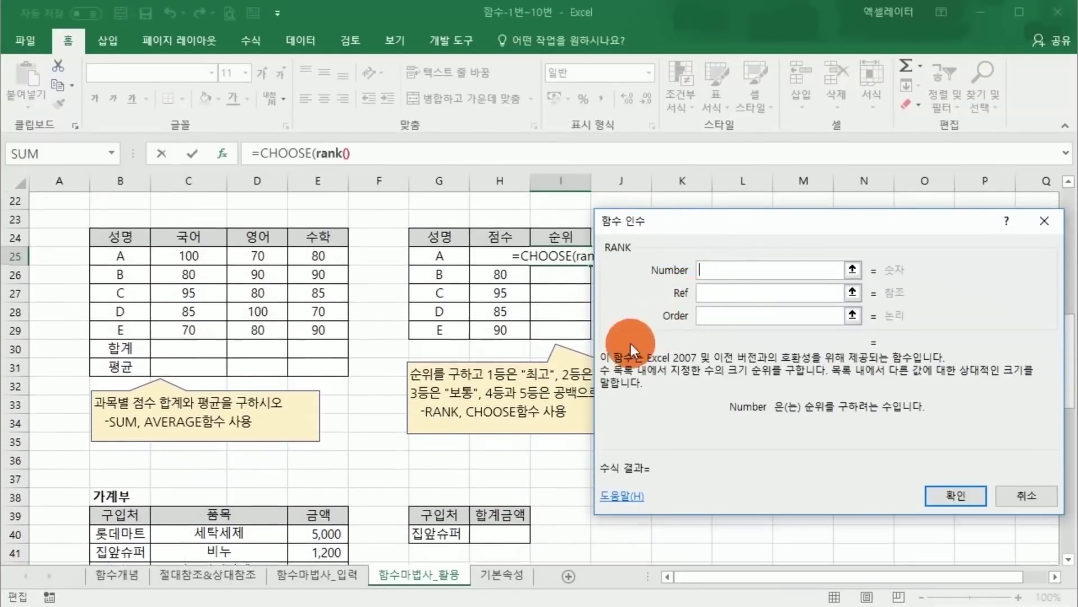
pyautogui.click(500, 257)
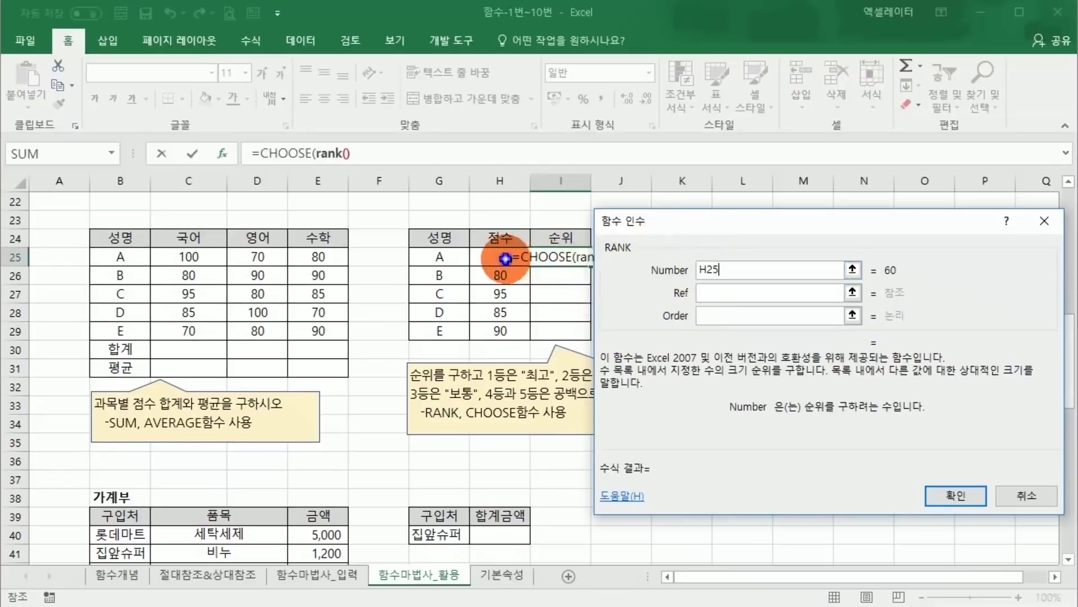
pyautogui.click(652, 290)
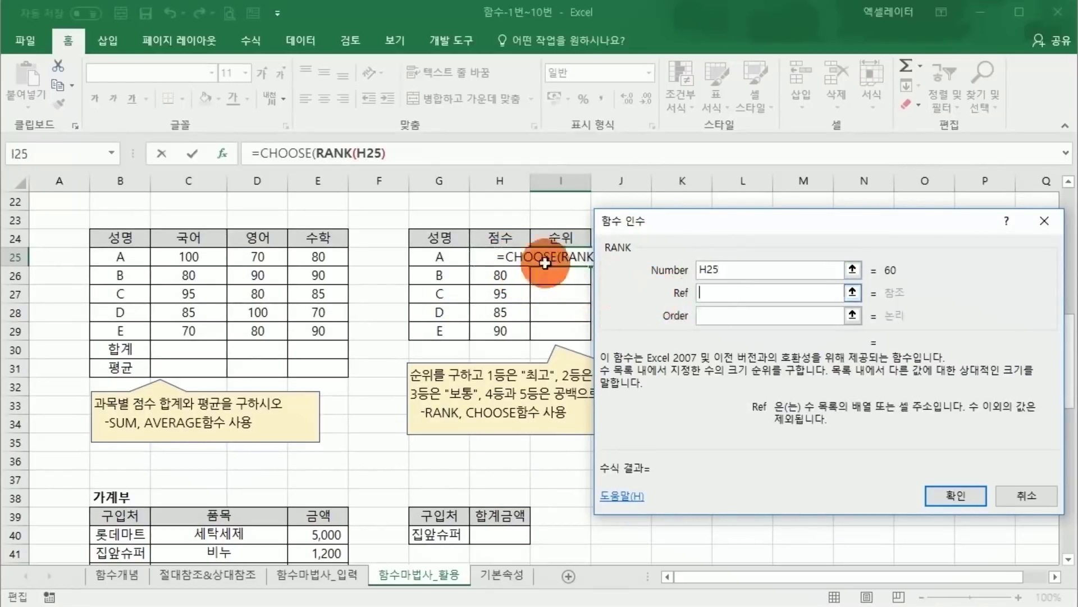
pyautogui.moveTo(498, 256); pyautogui.dragTo(497, 324)
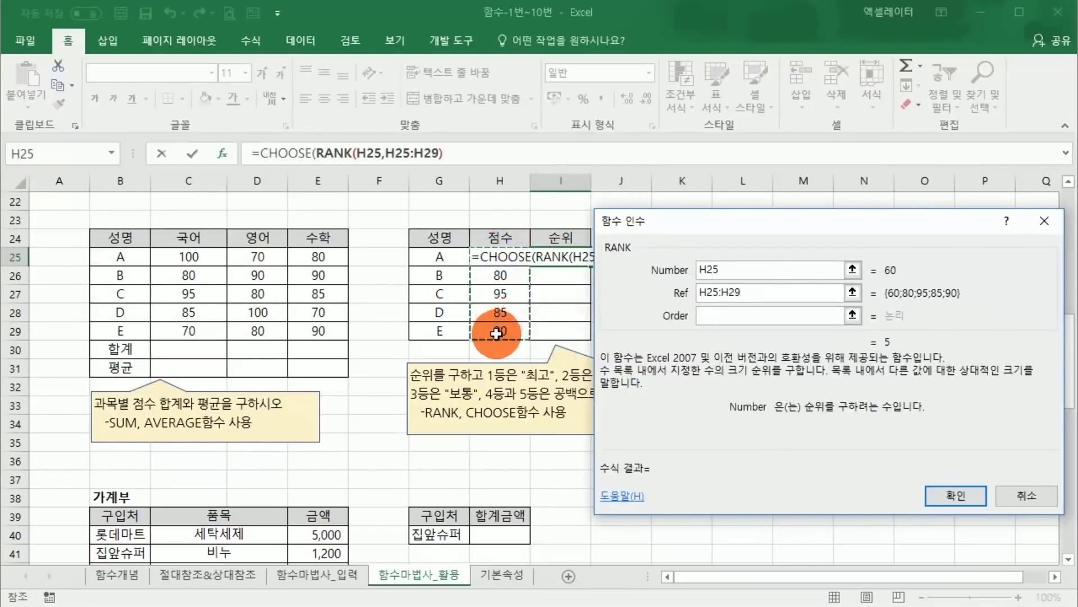
pyautogui.press('F4')
pyautogui.click(716, 292)
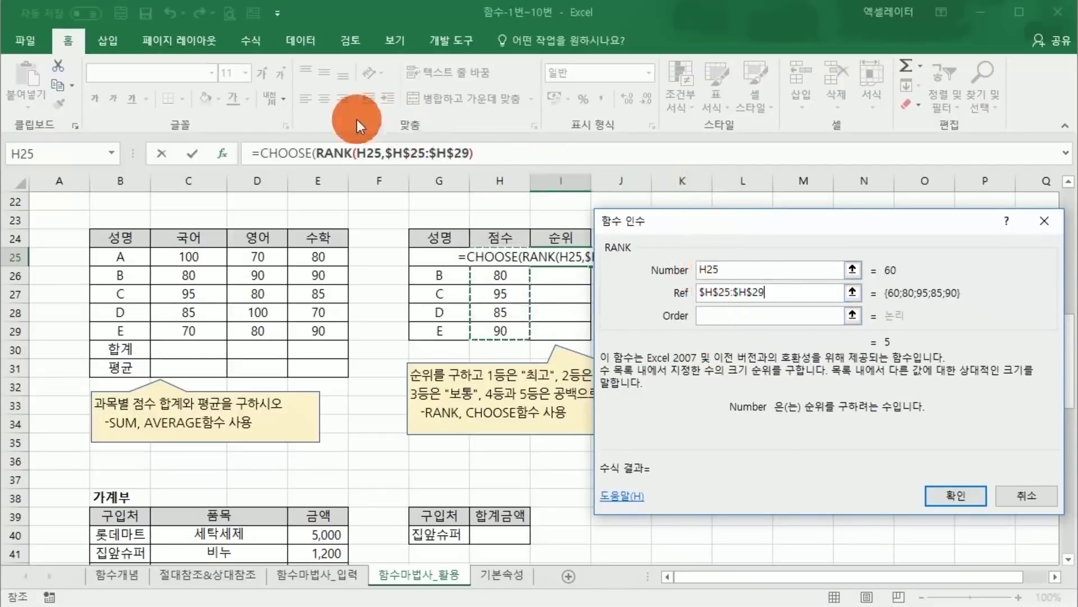
# - Return to CHOOSE's arguments and set Value1 to "최고", Value2 to "우수" and Value3 to "보통"
pyautogui.click(288, 152)
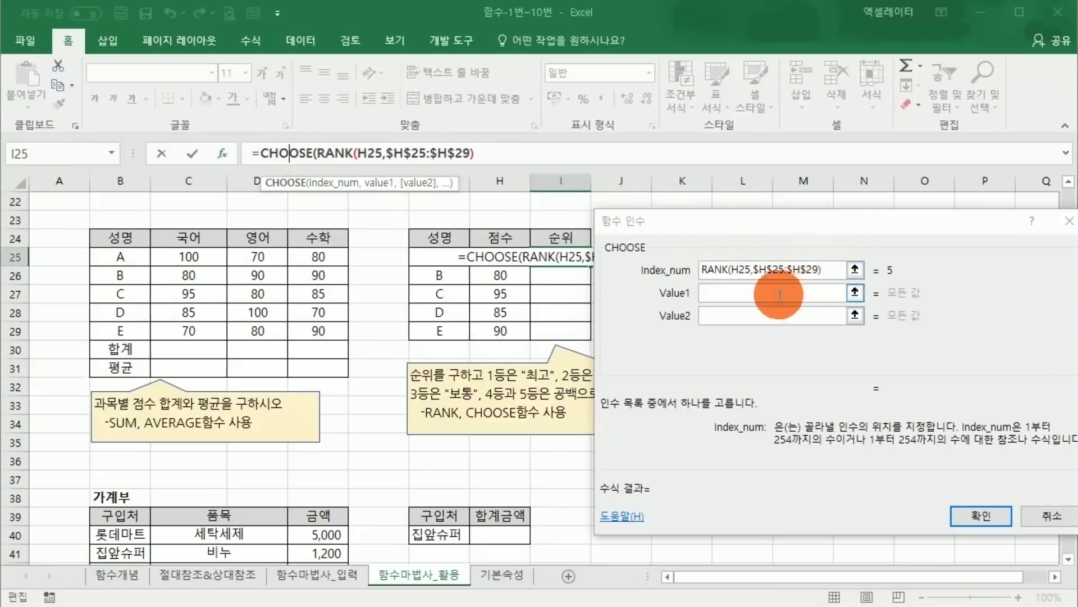
pyautogui.click(761, 292)
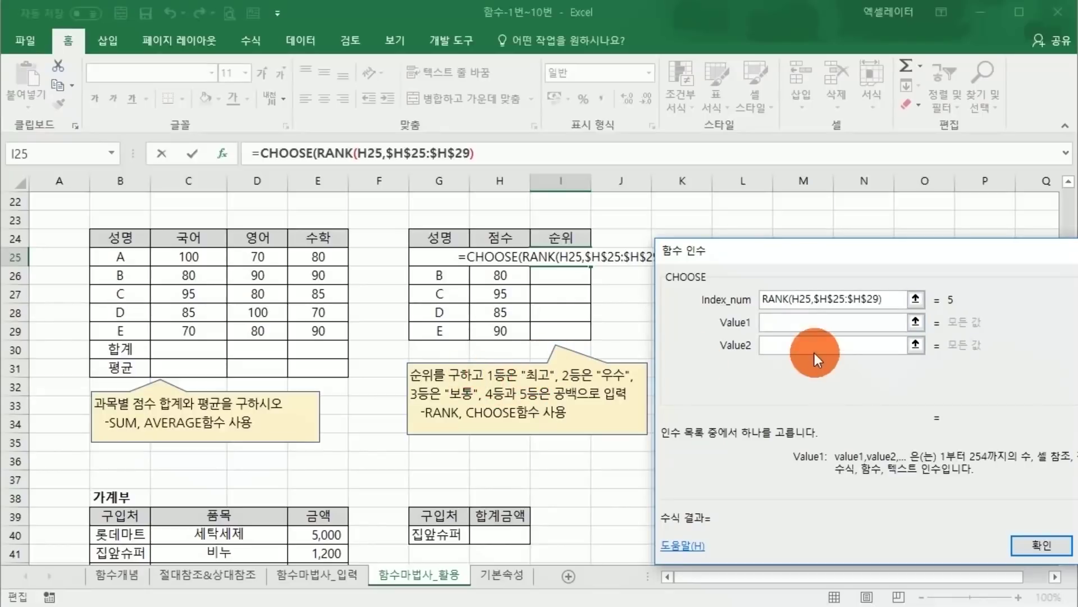
pyautogui.write('ch')
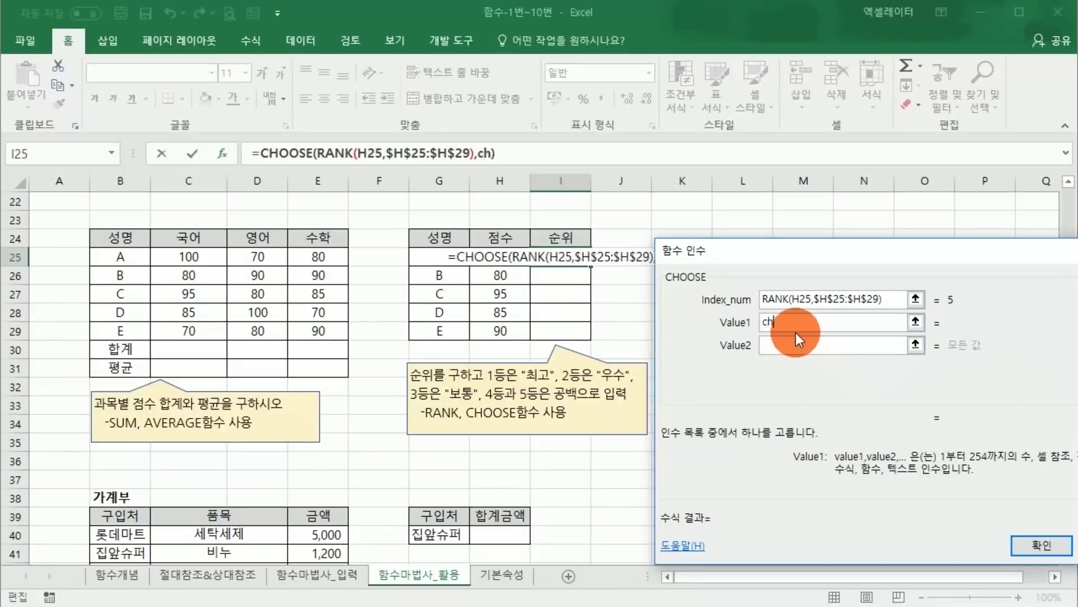
pyautogui.press('BackSpace')
pyautogui.press('BackSpace')
pyautogui.write('최고')
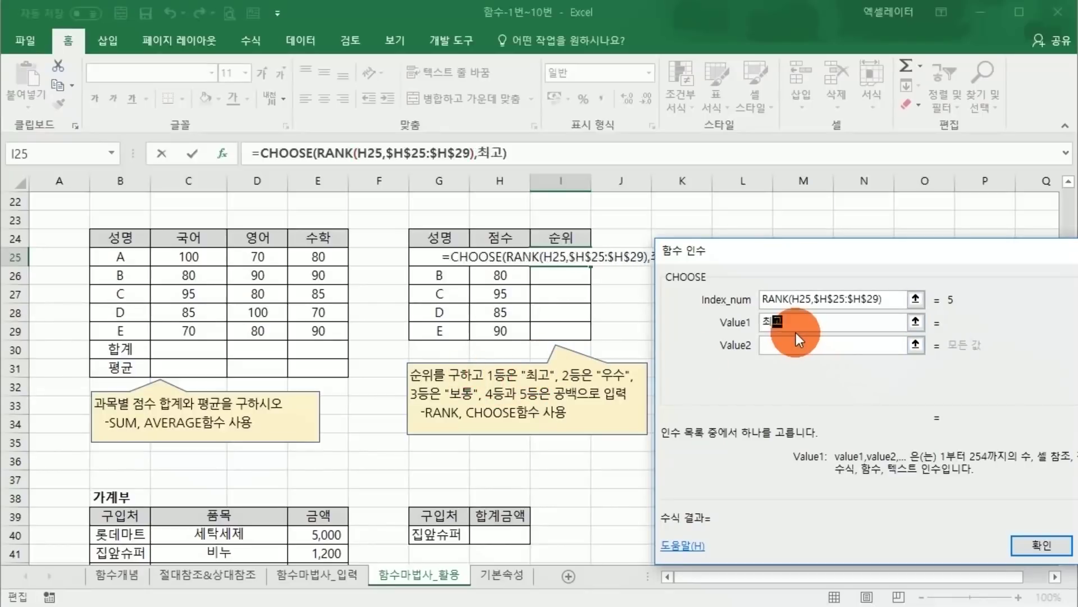
pyautogui.press('Tab')
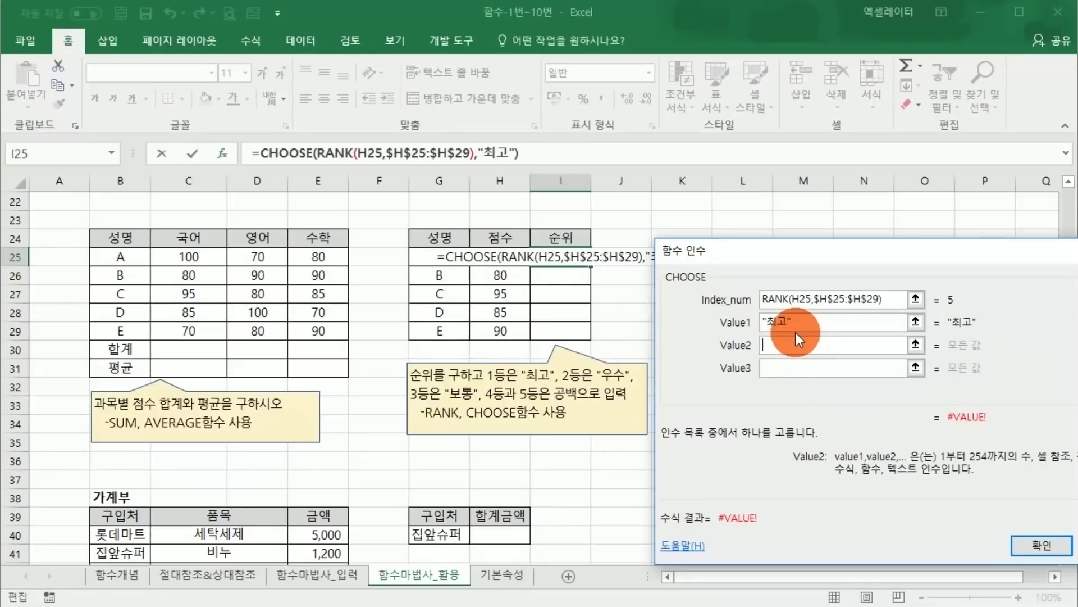
pyautogui.write('우수')
pyautogui.press('Tab')
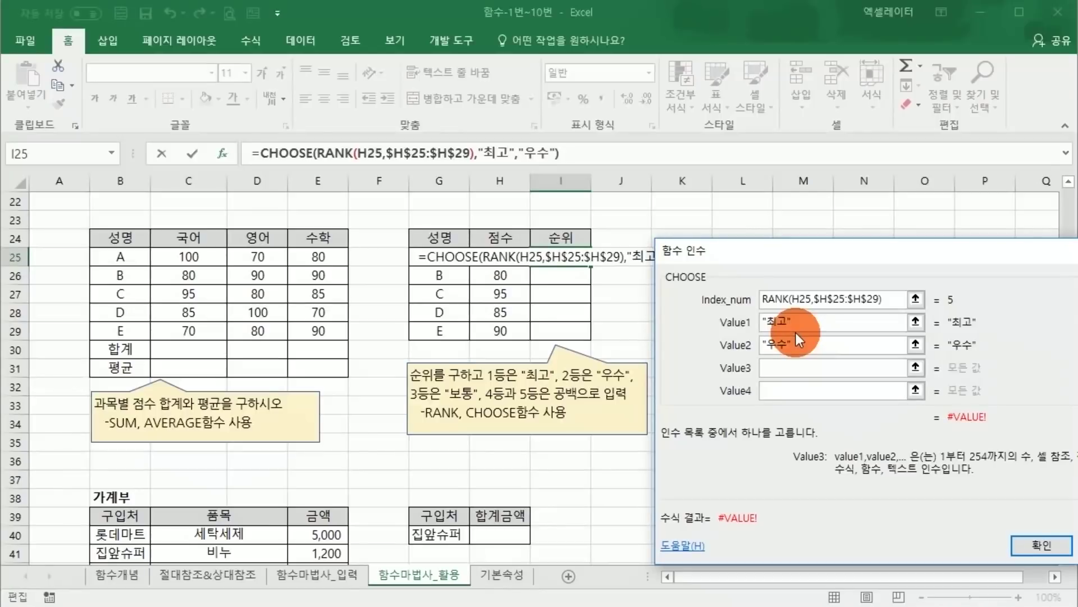
pyautogui.write('보통')
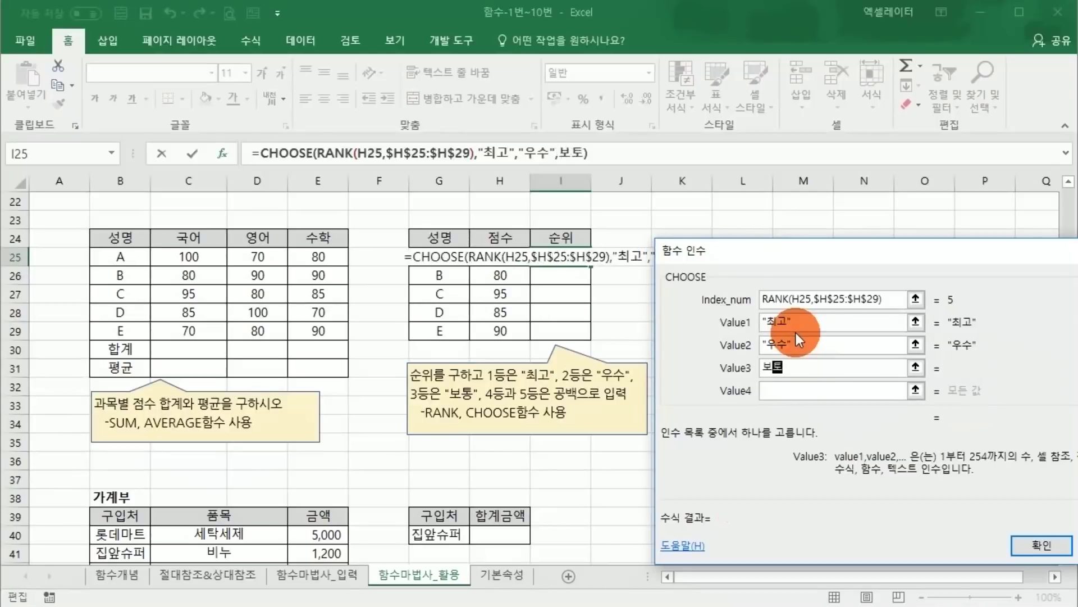
pyautogui.press('Tab')
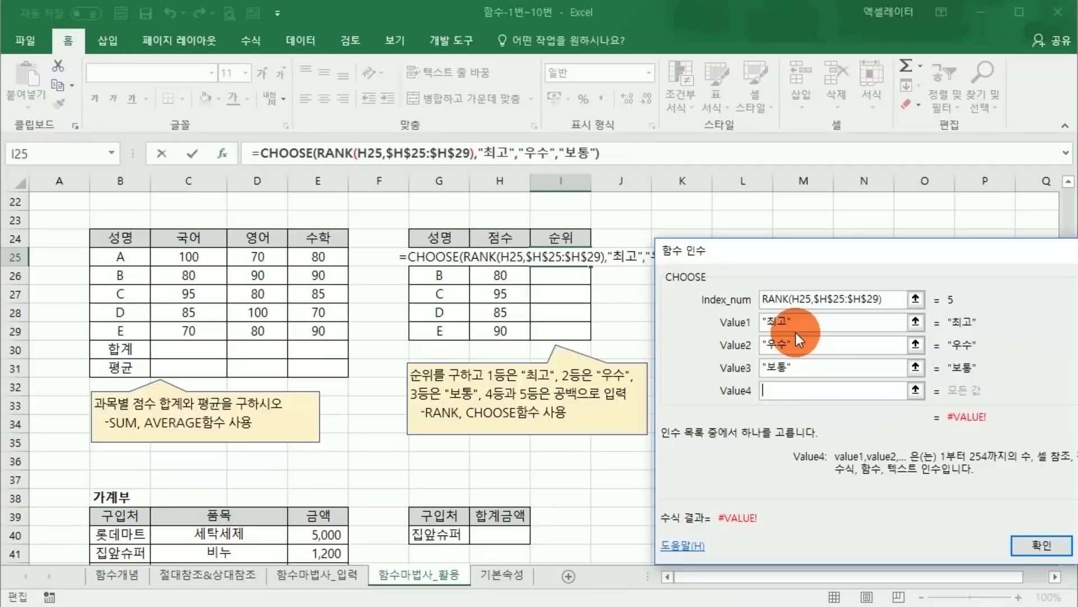
# - Set Value4 and Value5 to empty text ("") and apply the CHOOSE formula to I25
pyautogui.write('""')
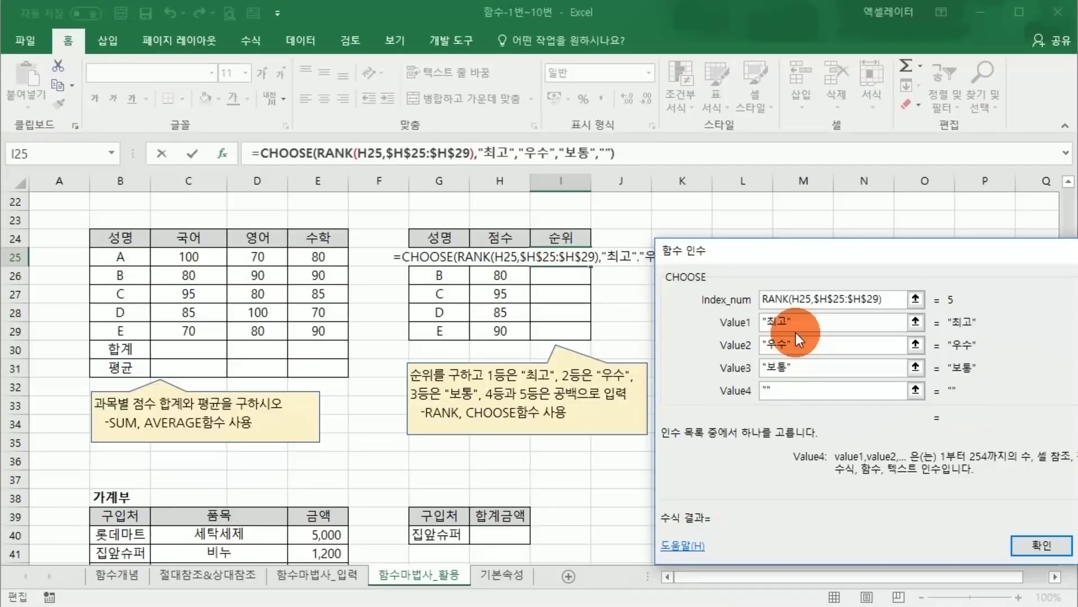
pyautogui.press('Tab')
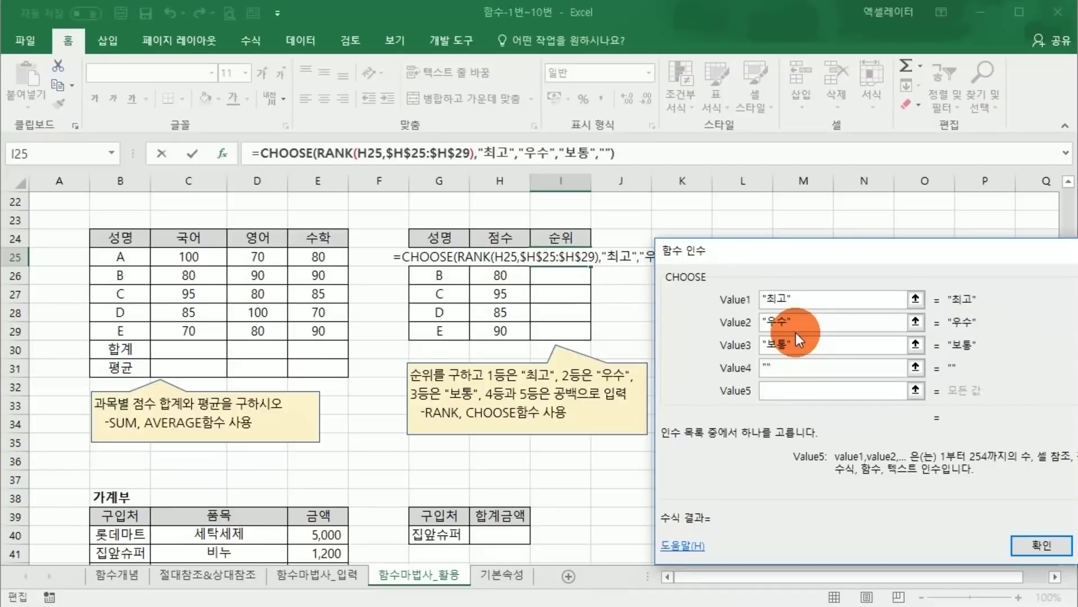
pyautogui.write('""')
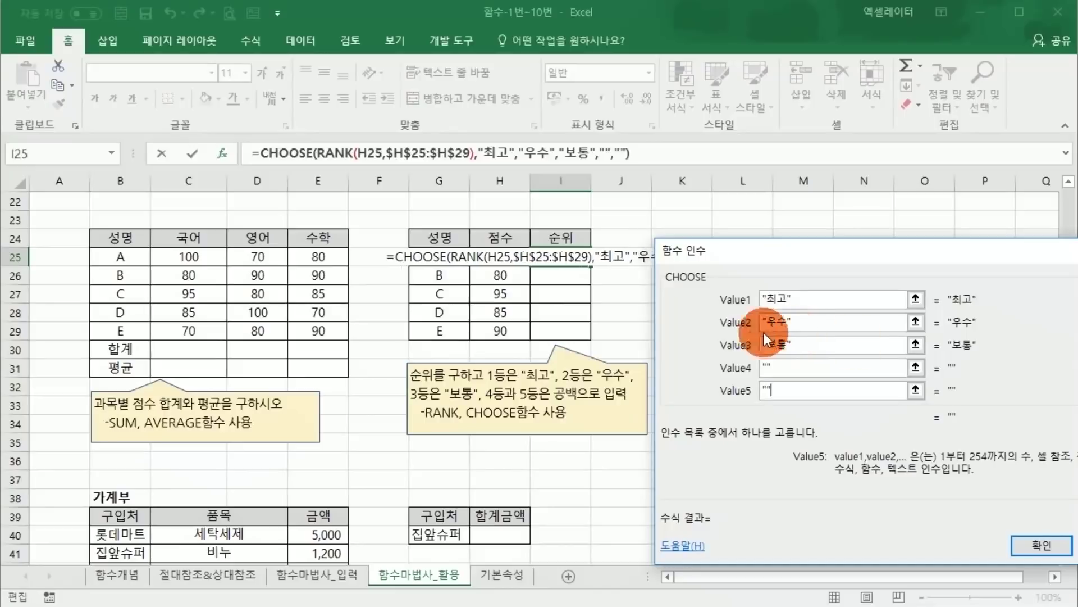
pyautogui.click(1067, 550)
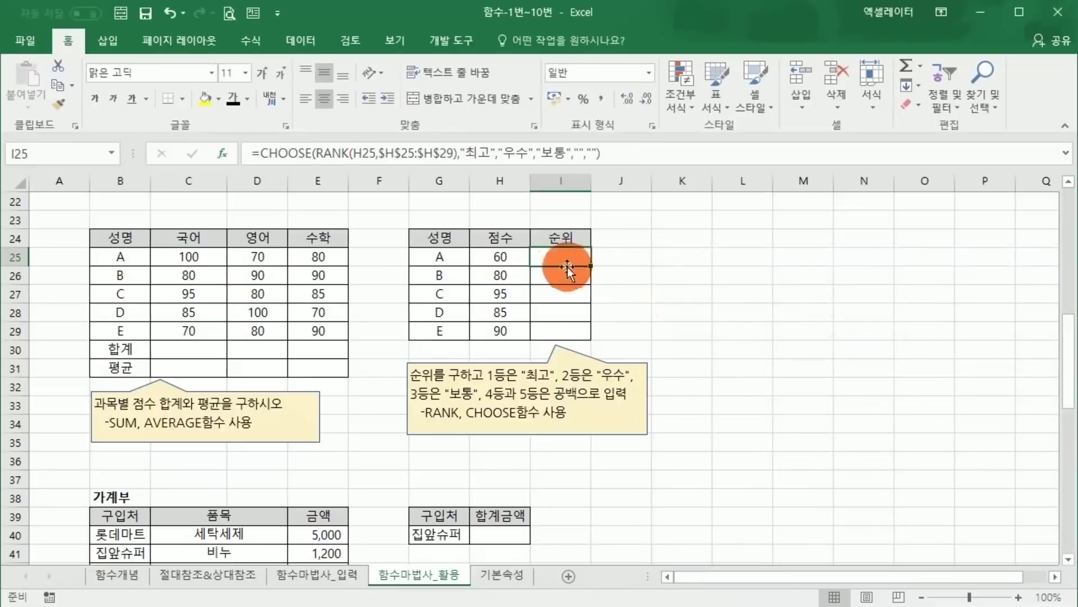
# - Fill the 순위 formula from I25 down to I29 and check the labels against the scores
pyautogui.moveTo(592, 267); pyautogui.dragTo(630, 329)
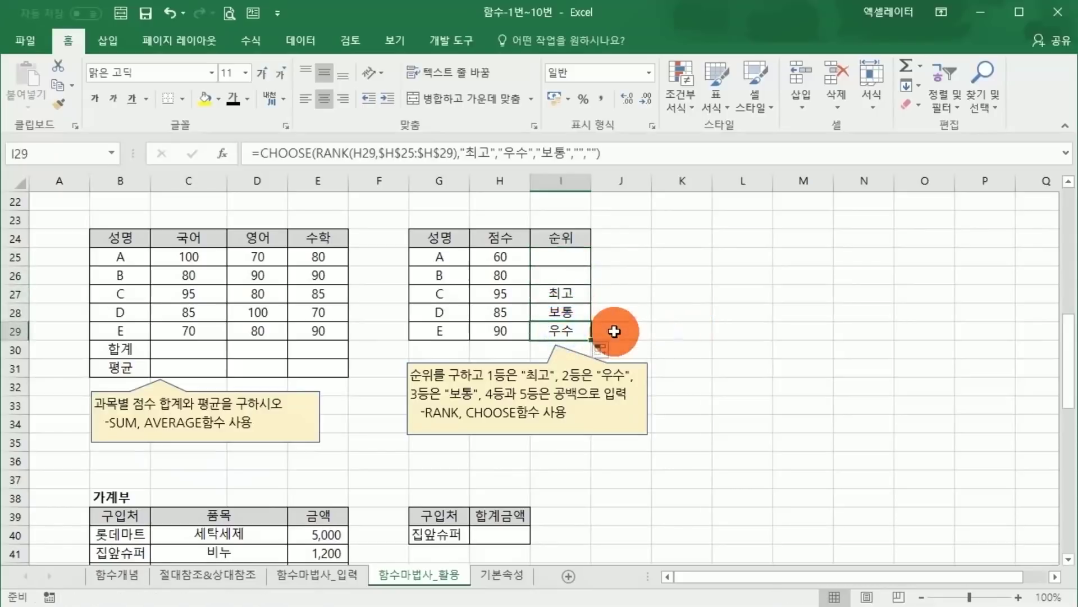
pyautogui.click(635, 314)
pyautogui.click(631, 330)
pyautogui.click(628, 314)
pyautogui.click(626, 292)
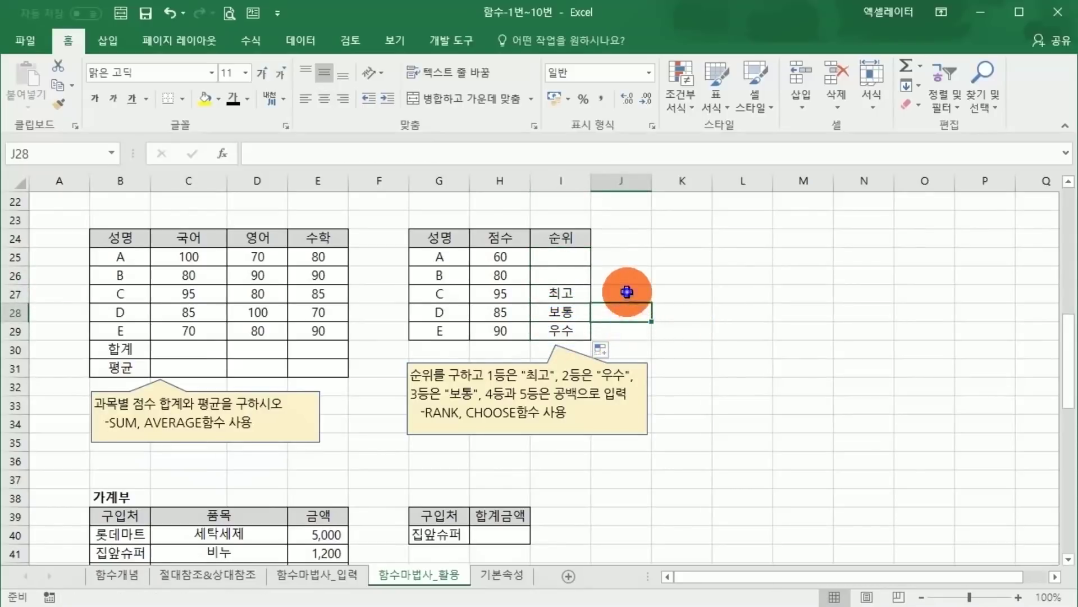
pyautogui.click(560, 257)
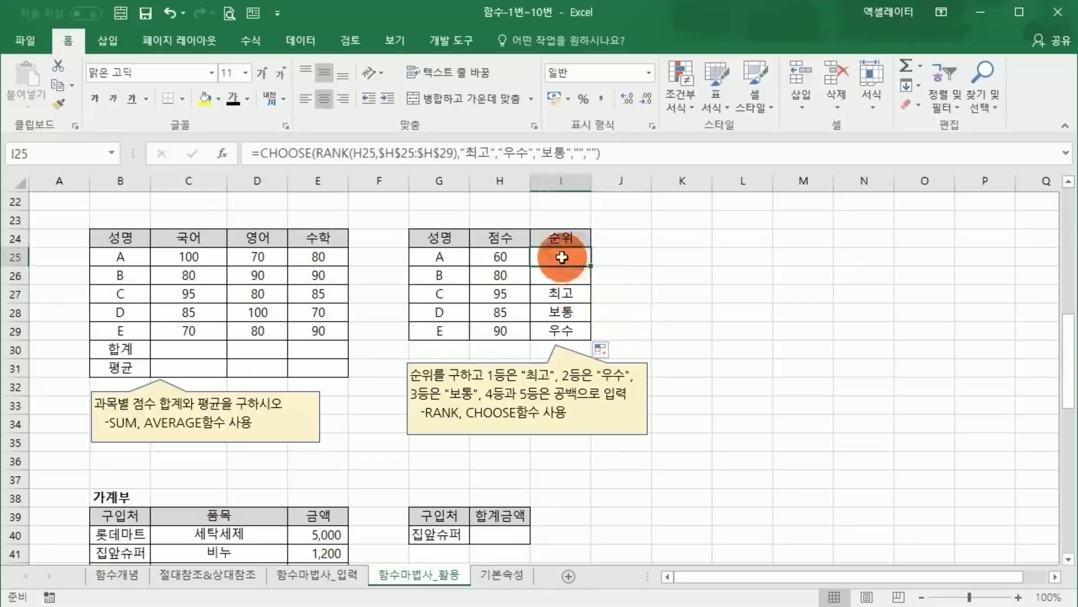